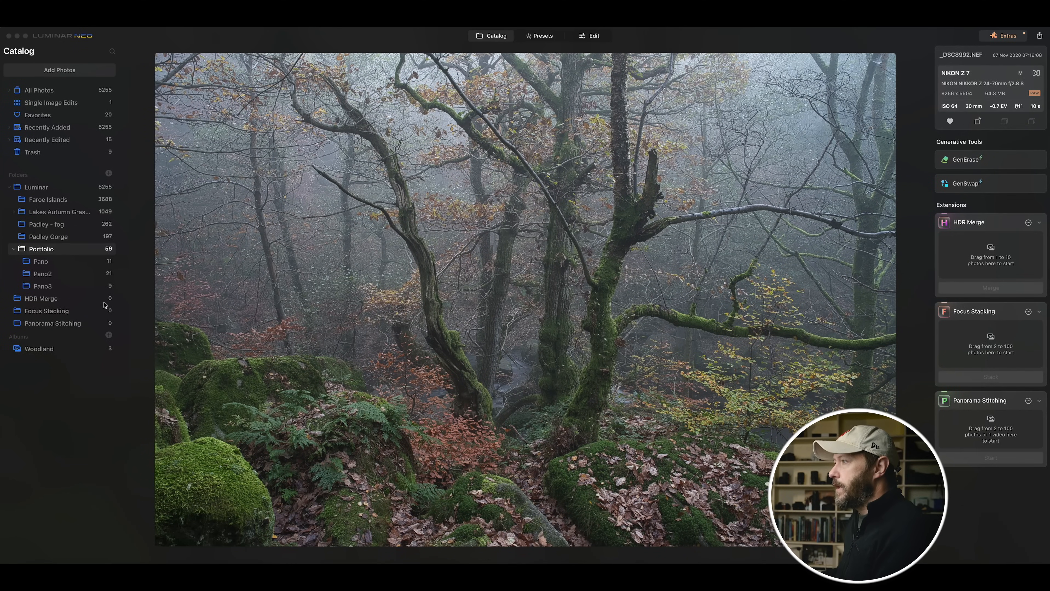
- Open the Woodland album, bring the misty photo with the mossy boulders into the editor and look through its editing tools
left_click(43, 349)
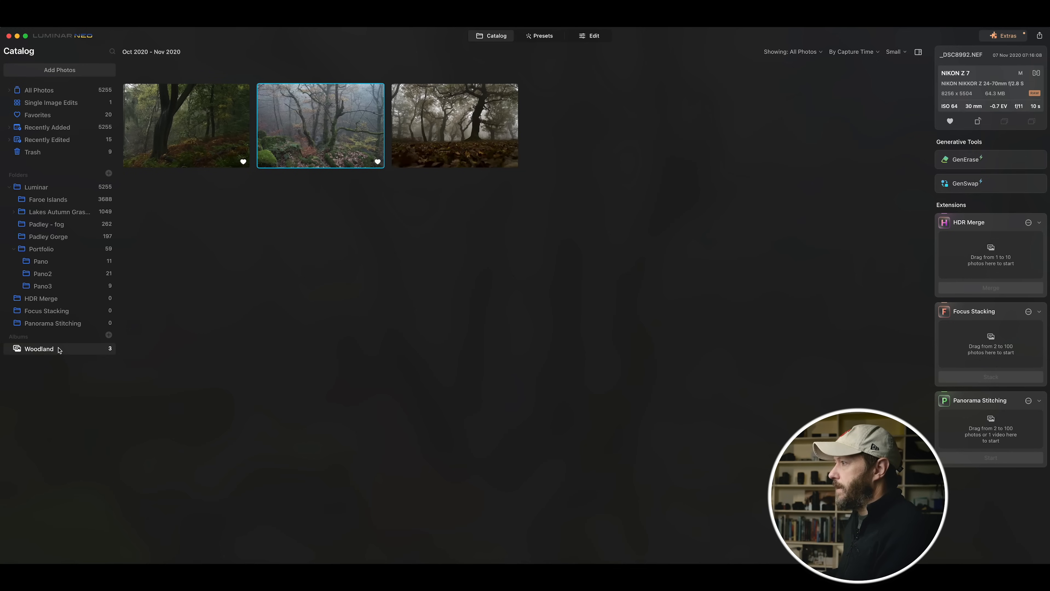
left_click(443, 138)
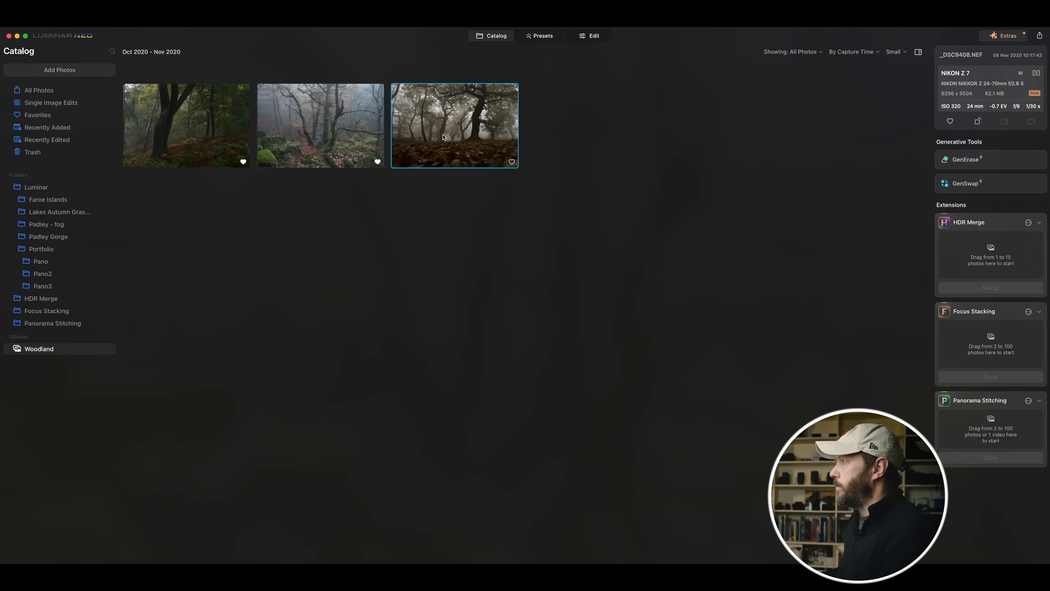
left_click(203, 142)
left_click(351, 139)
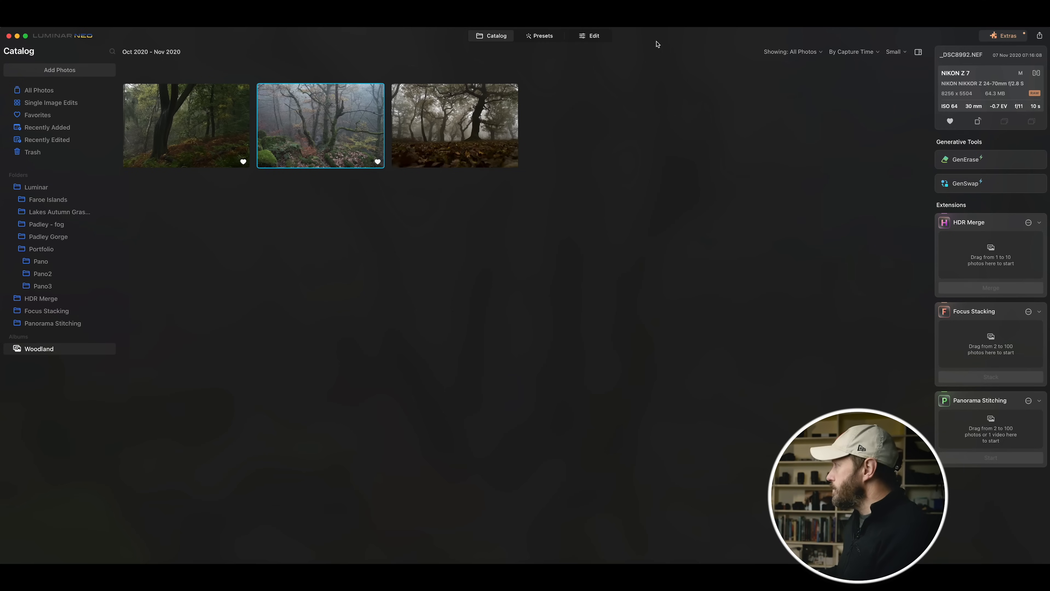
left_click(596, 41)
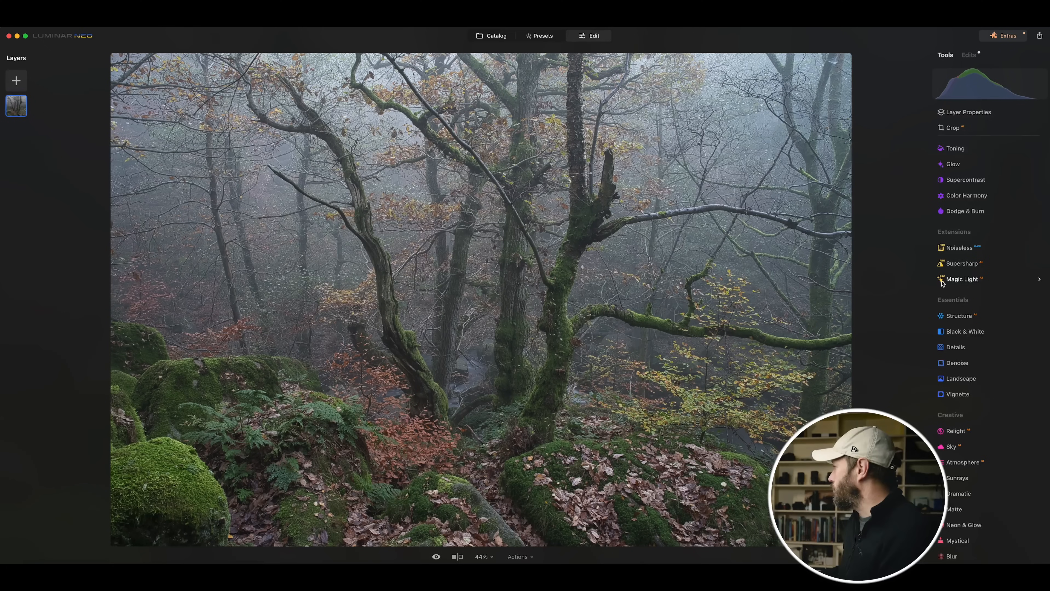
scroll(941, 284, "down", 3)
scroll(943, 284, "down", 5)
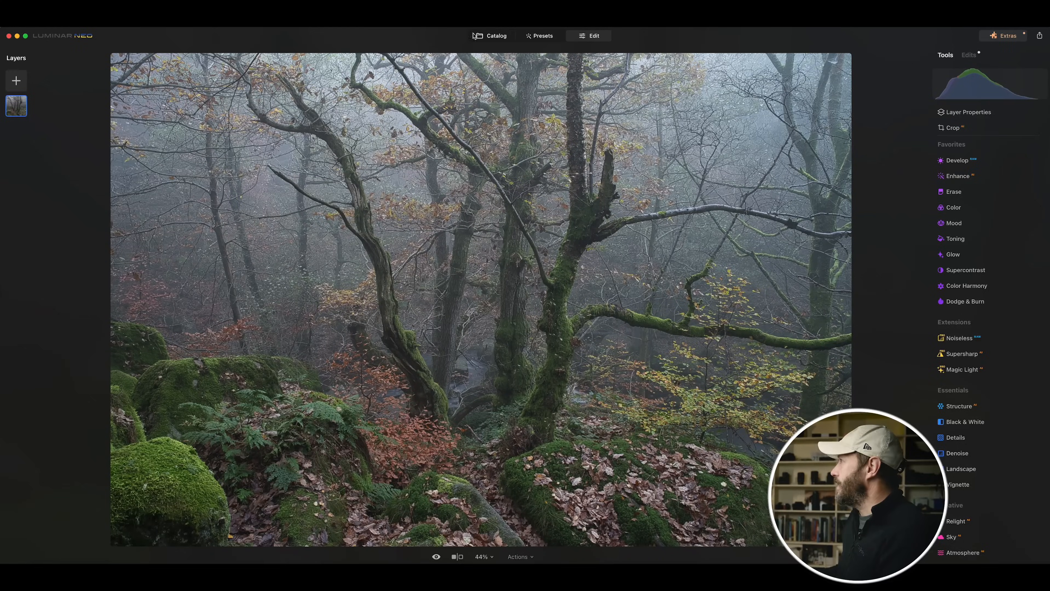
- Return to the catalog, view the foggy oak photo with the fallen-leaf foreground at large size and open it for editing
left_click(474, 36)
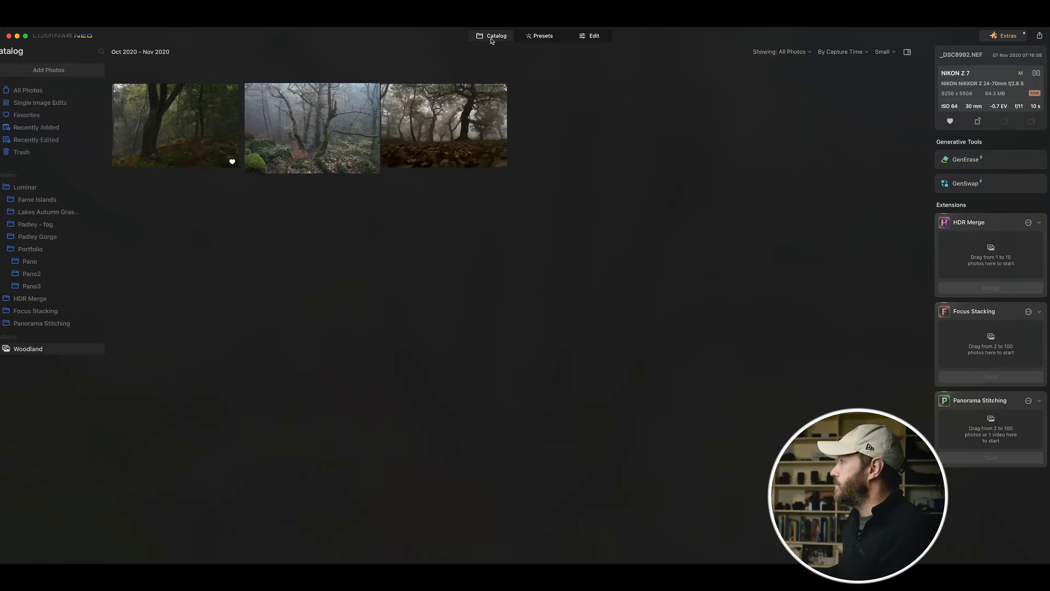
left_click(449, 128)
double_click(449, 129)
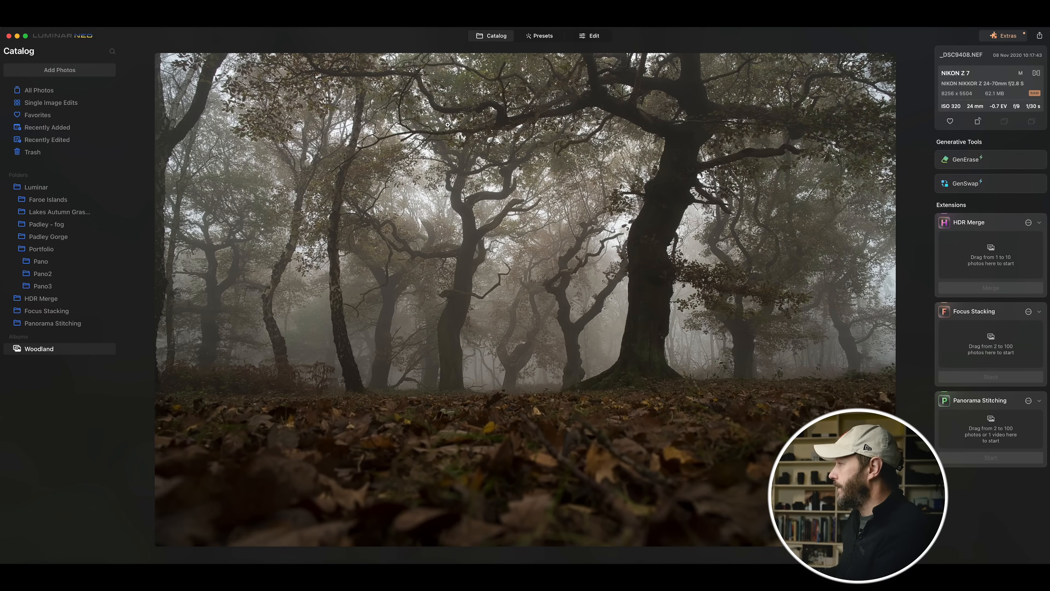
left_click(567, 234)
left_click_drag(137, 397, 619, 258)
left_click(613, 251)
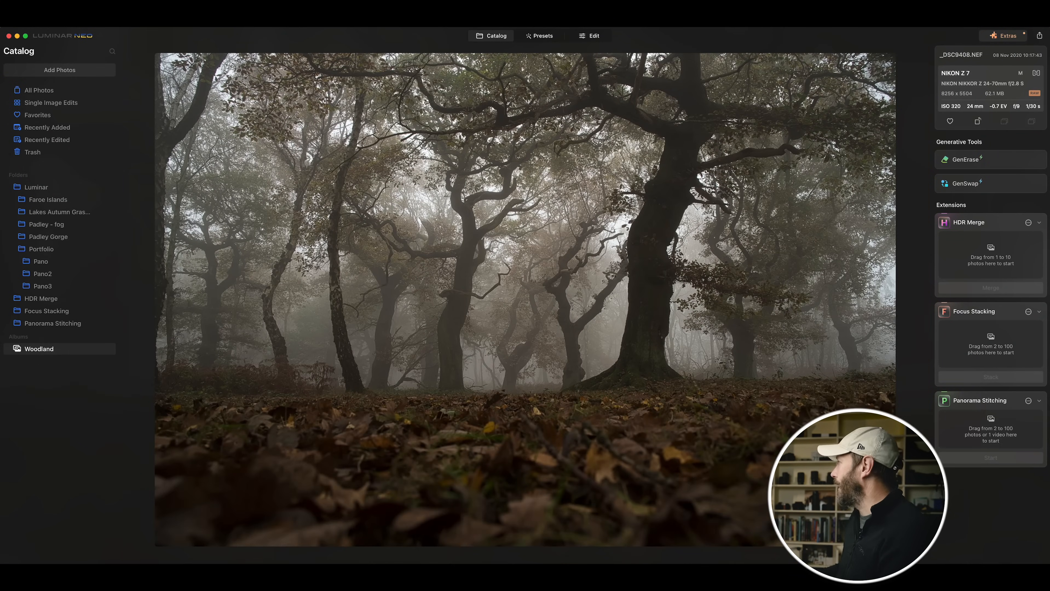
left_click(589, 35)
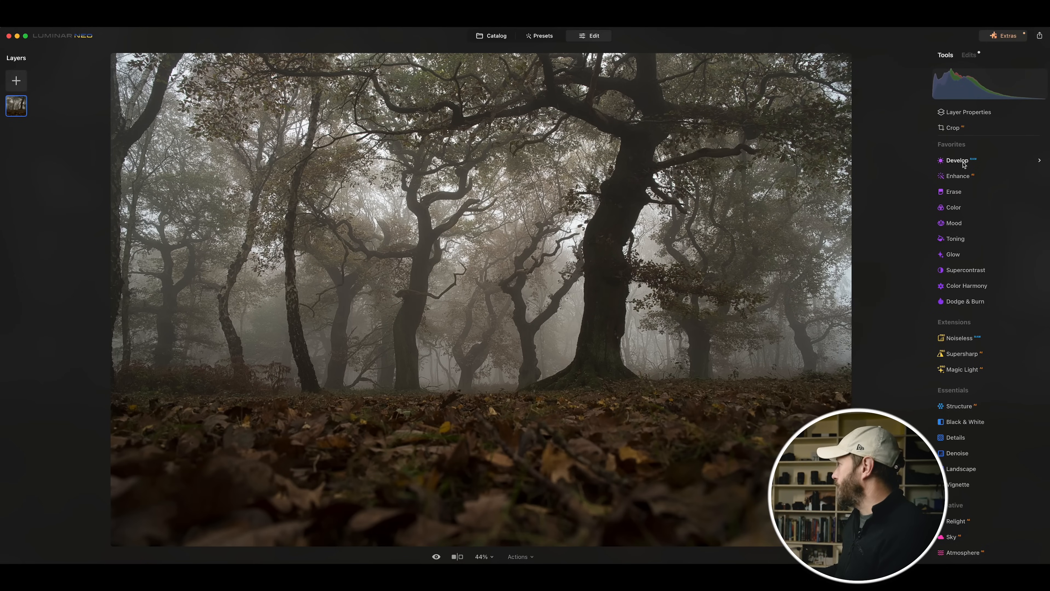
- Develop the oak woodland photo with Exposure 0.62, Shadows 14 and Smart Contrast -17
left_click(952, 162)
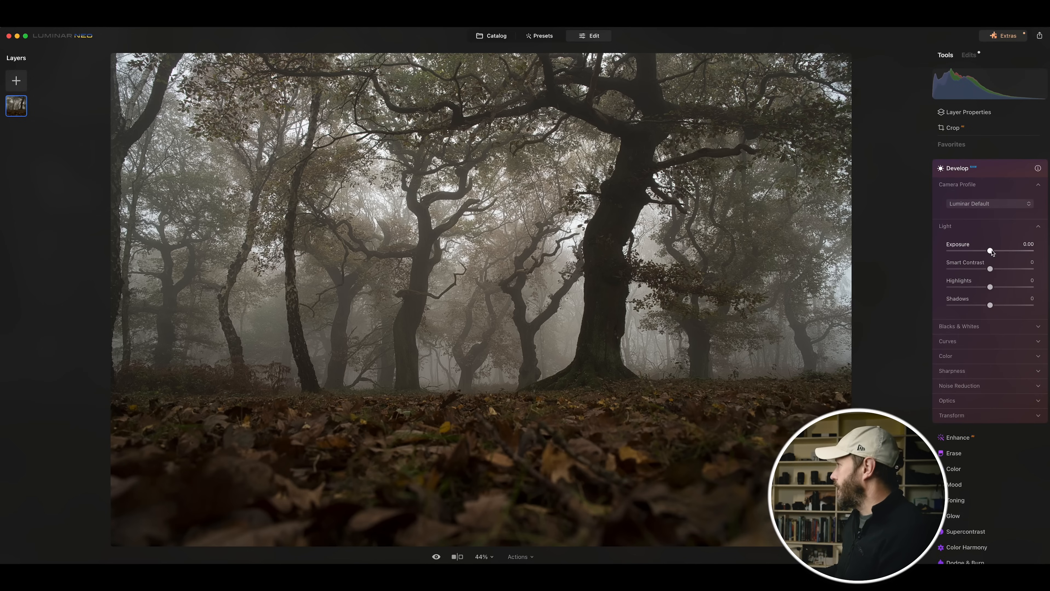
left_click_drag(991, 252, 997, 251)
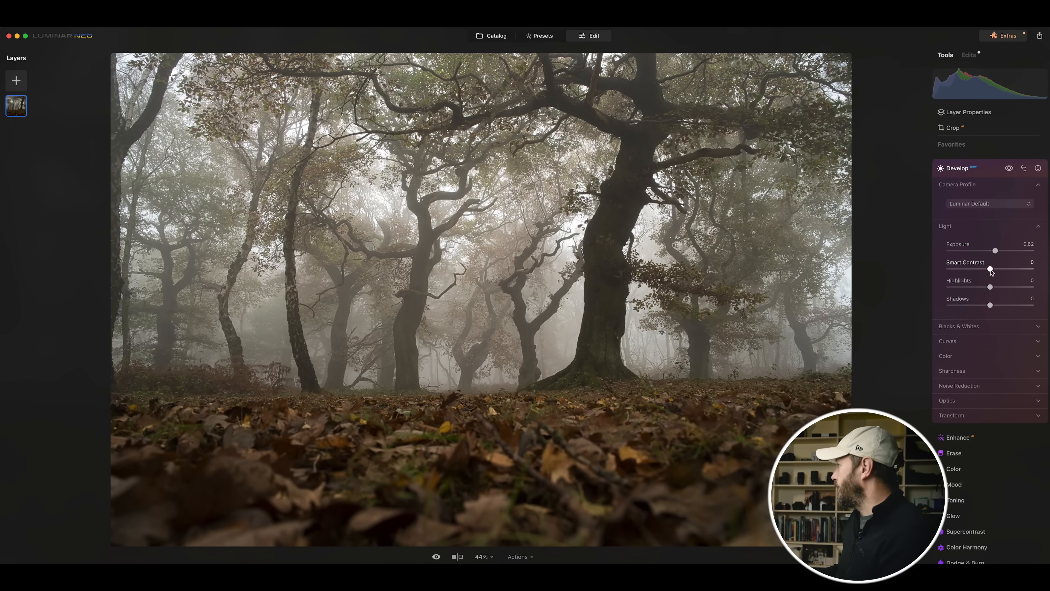
left_click_drag(1007, 306, 996, 306)
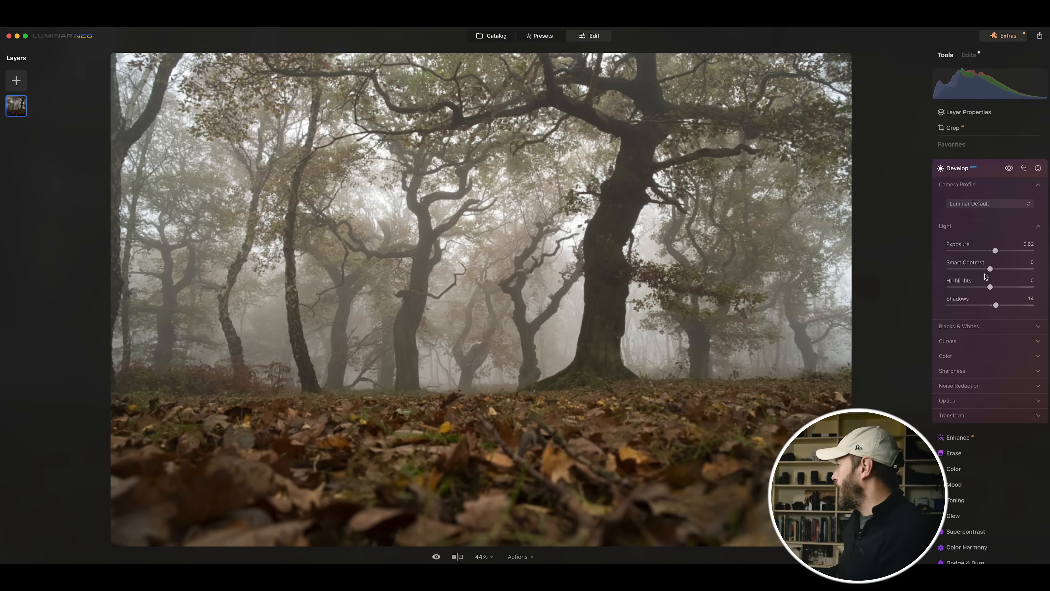
left_click_drag(989, 270, 980, 270)
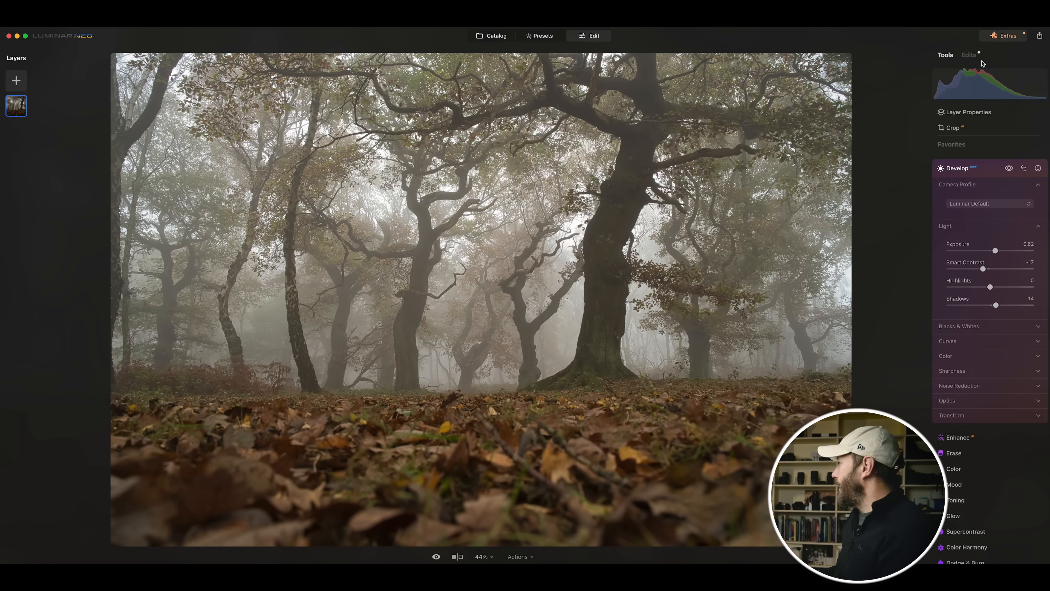
left_click(958, 170)
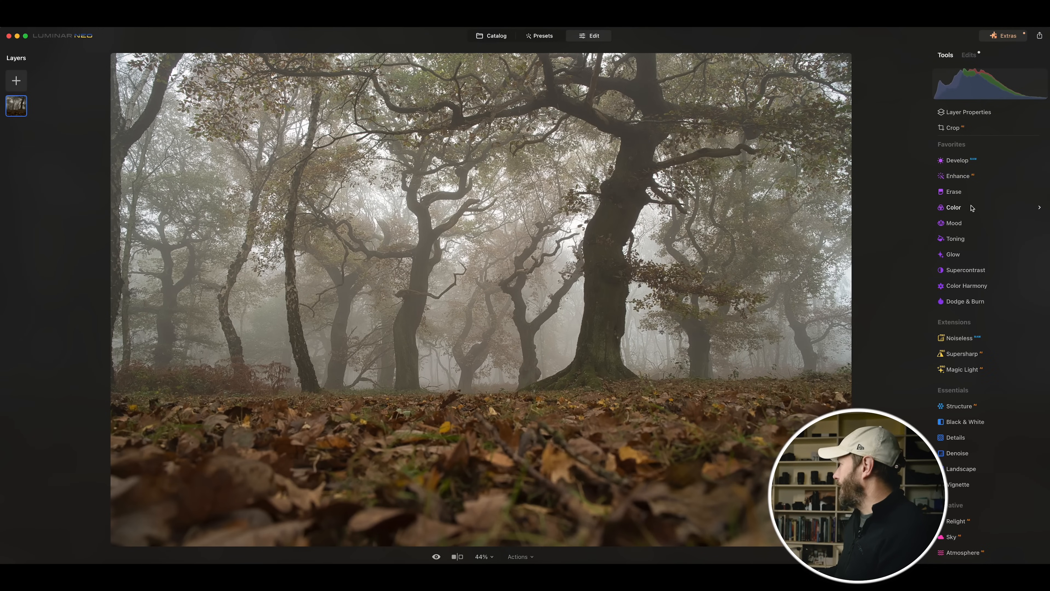
- Set the photo's Saturation to 25 with the Color tool and check the list of applied edits
left_click(955, 208)
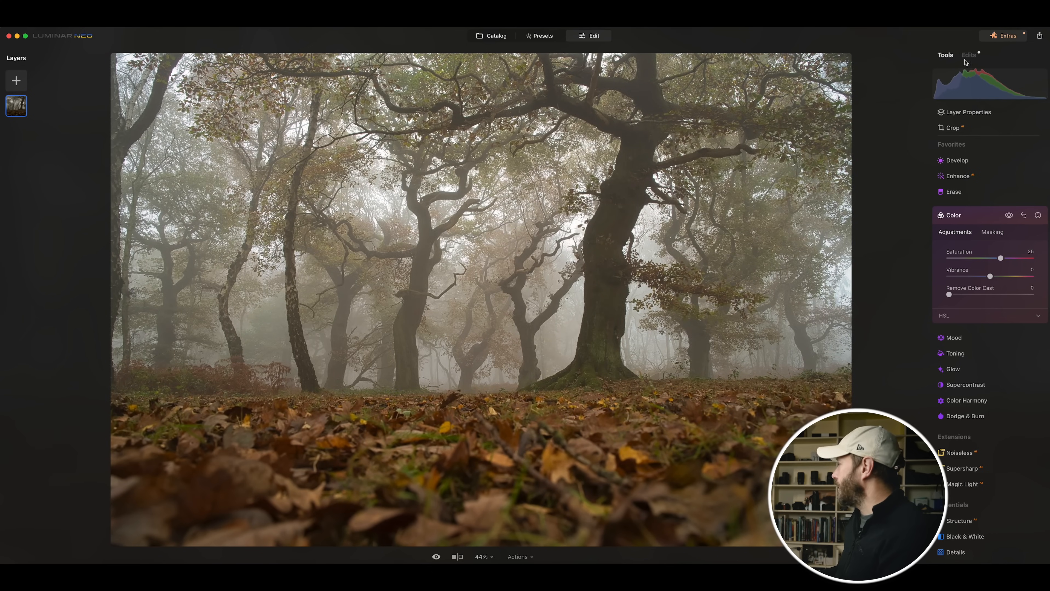
left_click(973, 55)
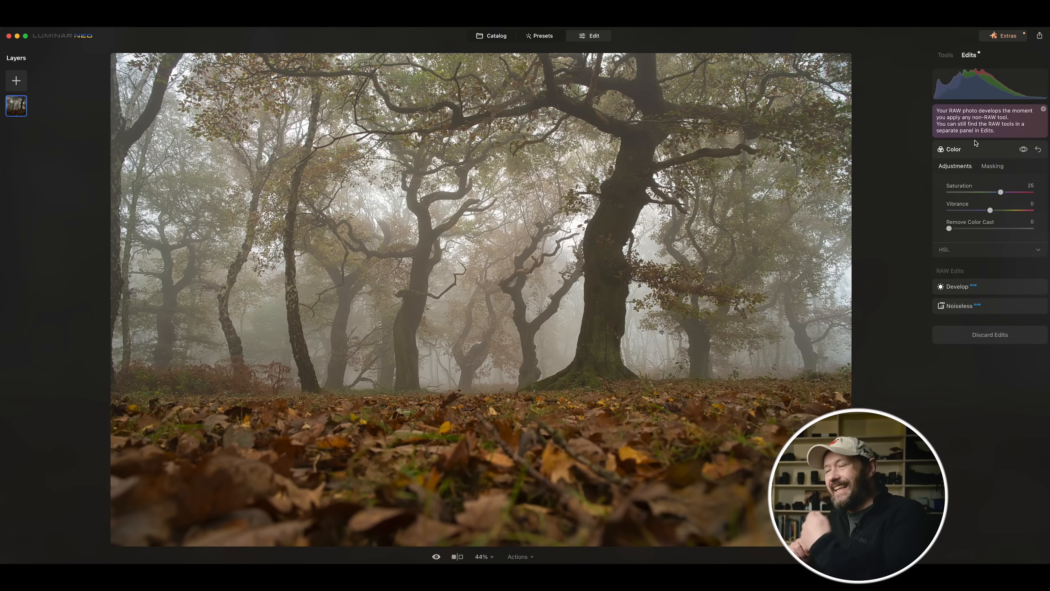
left_click(945, 56)
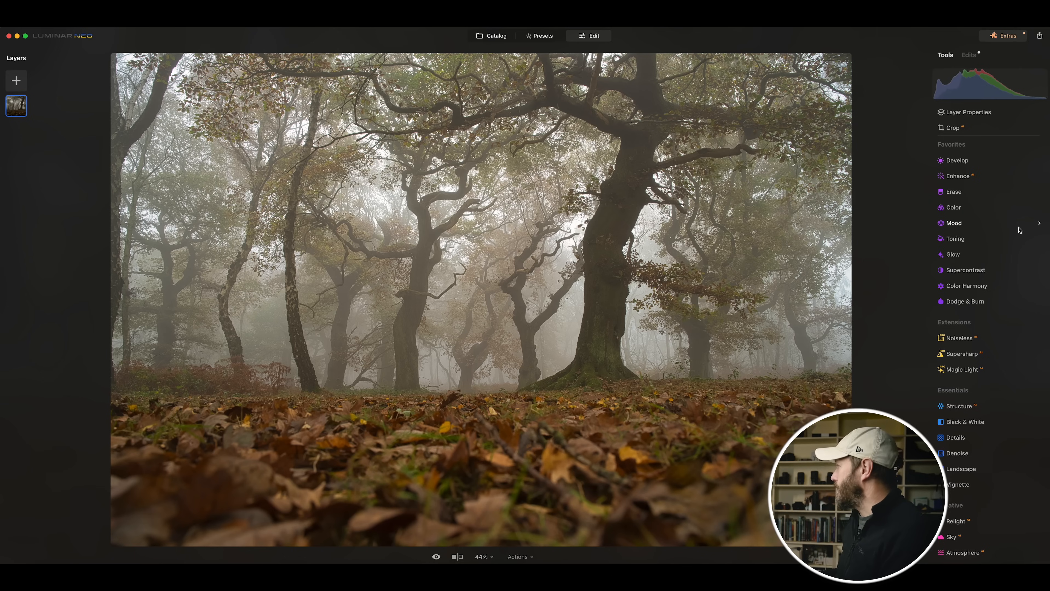
- Add a second Color adjustment with Saturation -39 and restrict it to the leaf-covered ground using a linear gradient mask
left_click(952, 208)
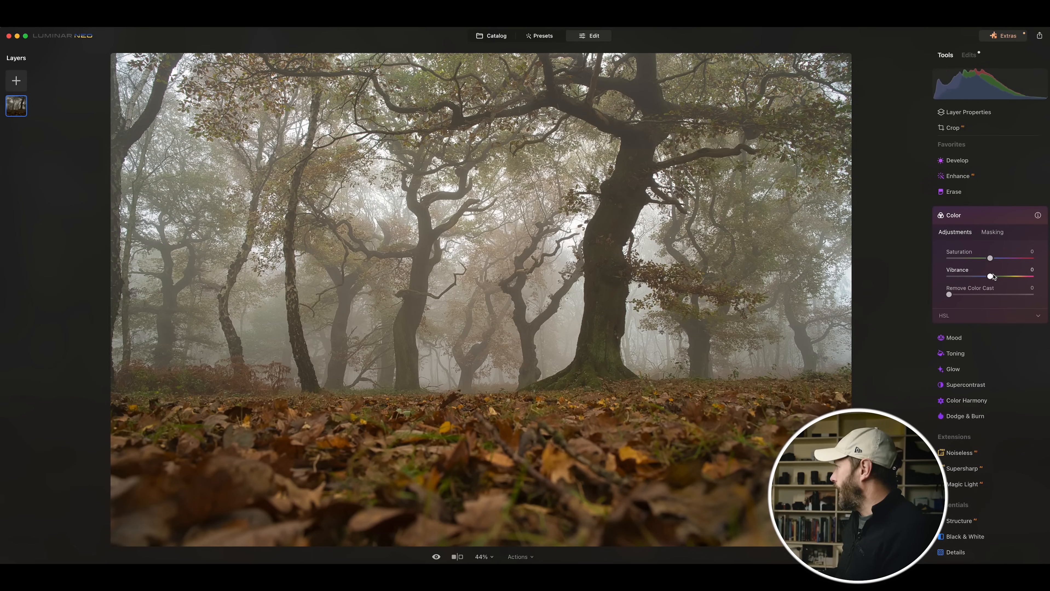
left_click_drag(991, 260, 974, 260)
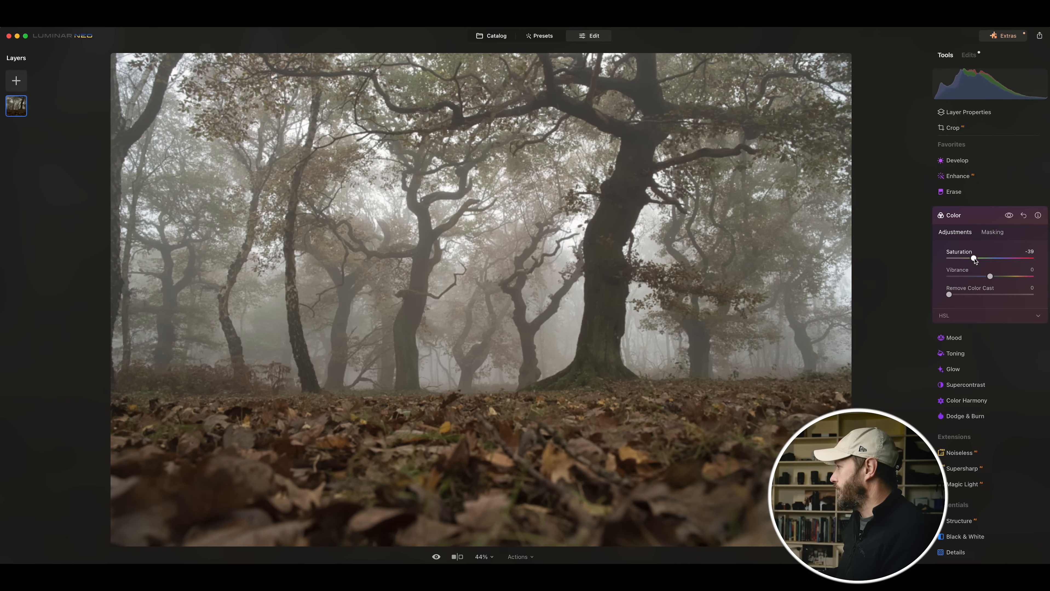
left_click(991, 232)
left_click(962, 267)
left_click_drag(525, 485, 528, 322)
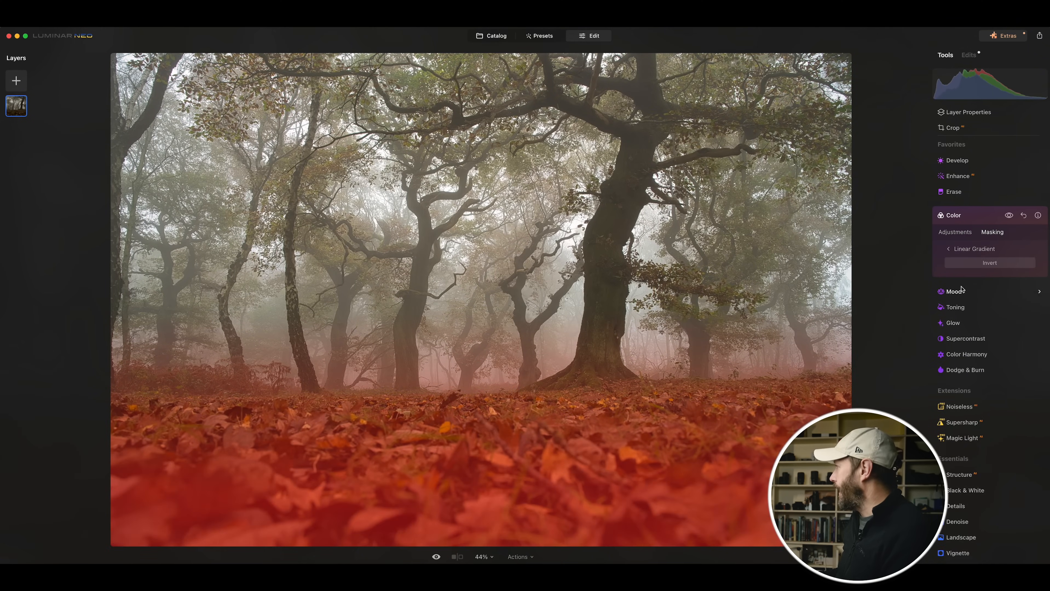
left_click(954, 216)
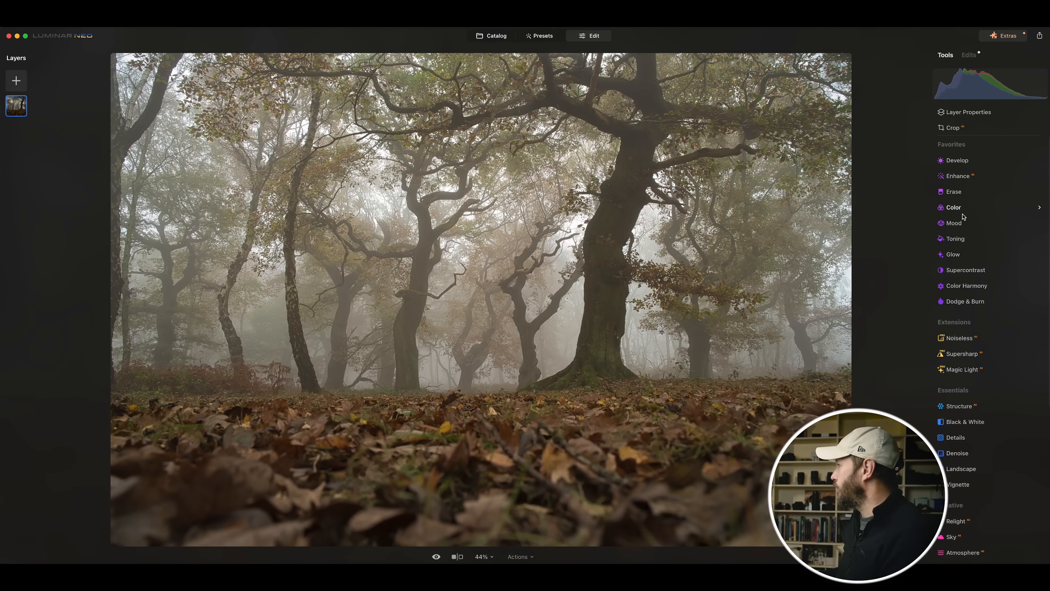
- Review the applied edits, previewing the photo without the masked Color adjustment and comparing the settings of both Color edits
left_click(968, 55)
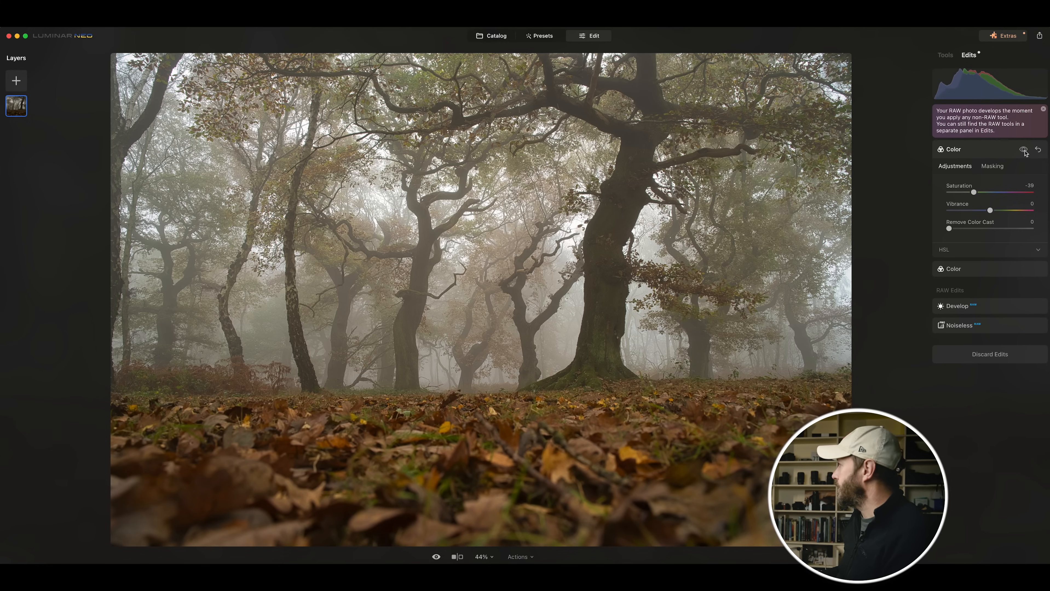
left_click(1023, 150)
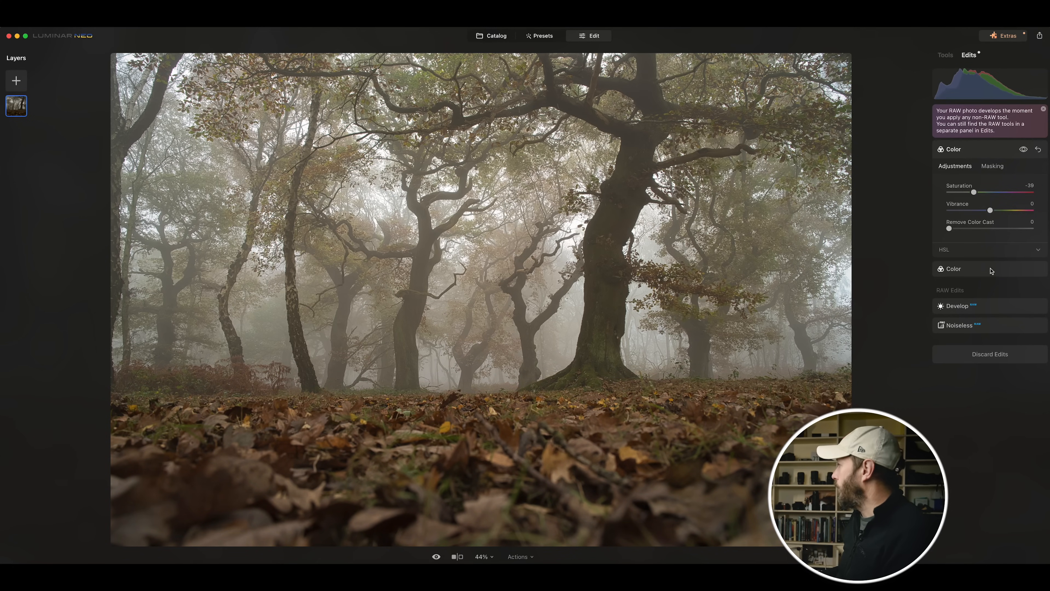
left_click(992, 269)
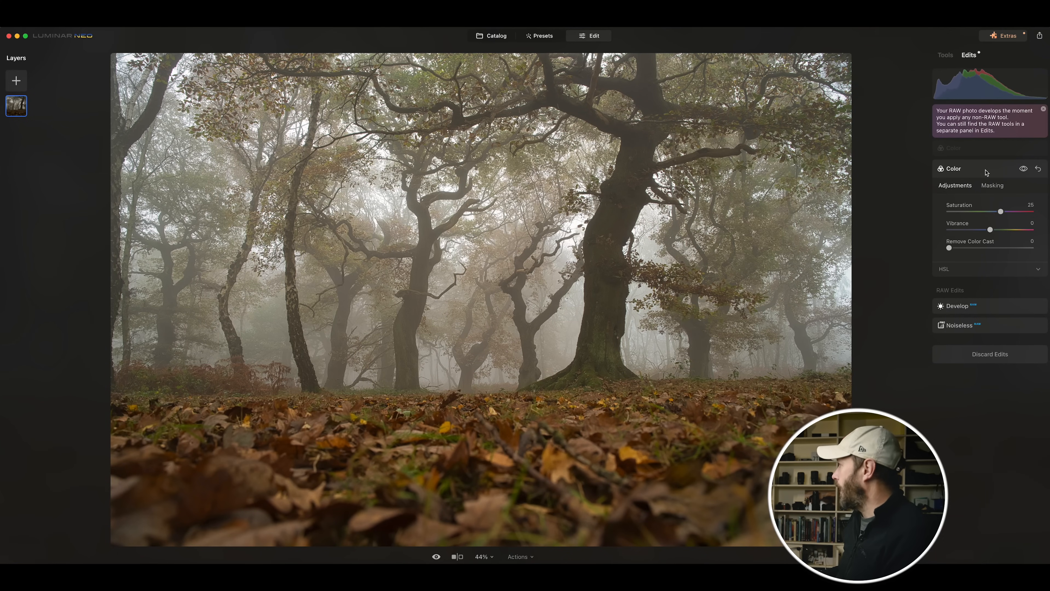
left_click(983, 149)
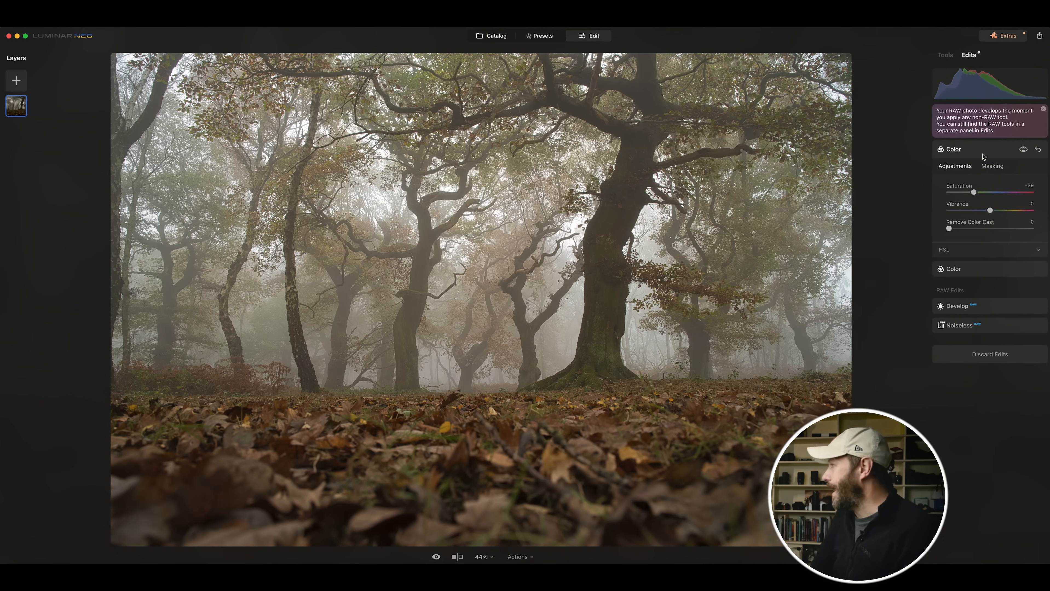
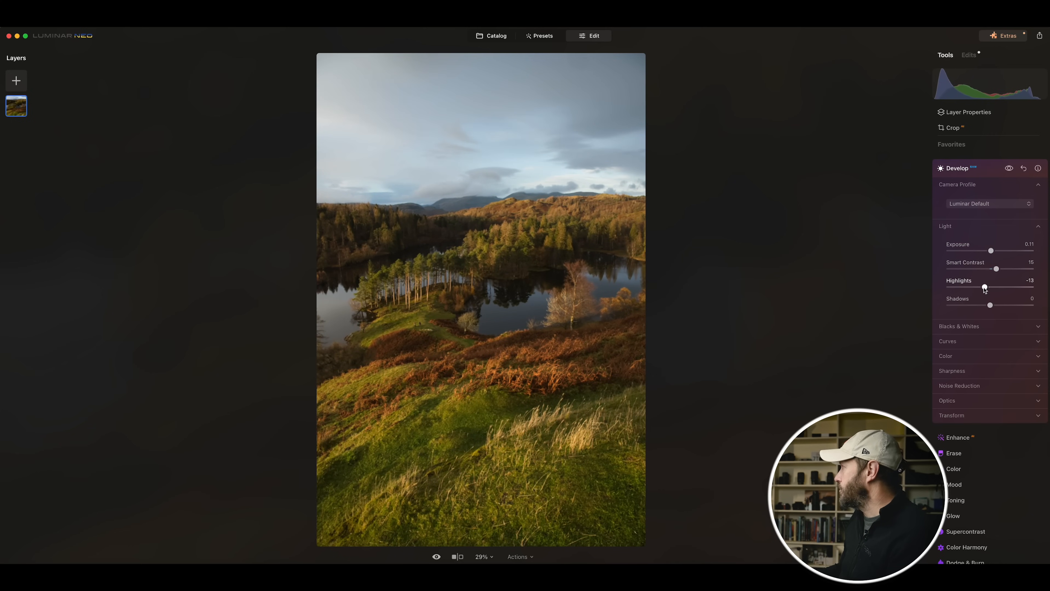
- Lift the lake landscape's shadows slightly, and enhance the photo with Accent at 32 and Sky Enhancer at 40
left_click_drag(991, 305, 995, 305)
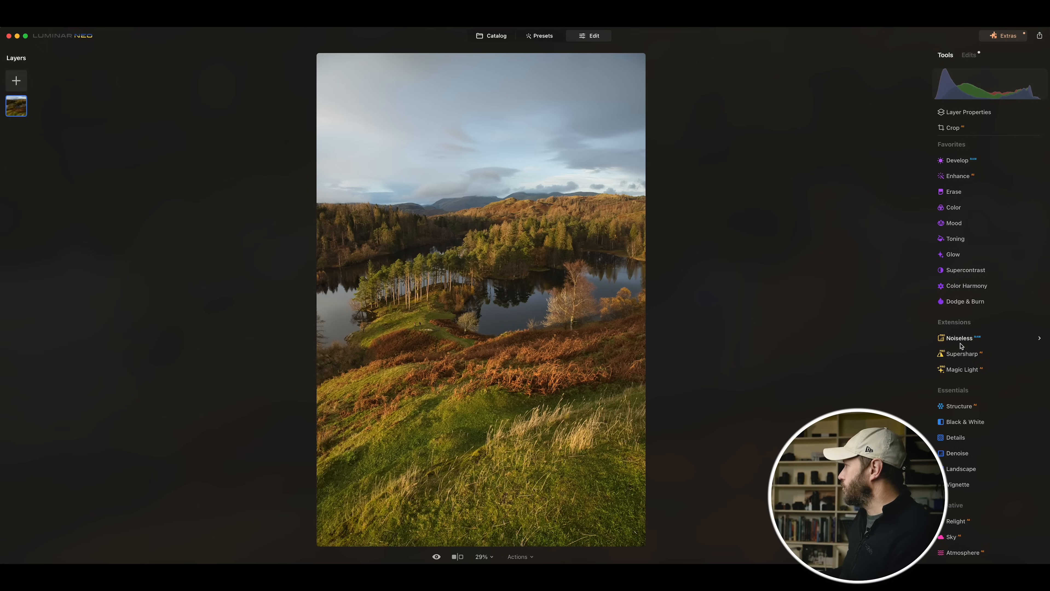
left_click(957, 177)
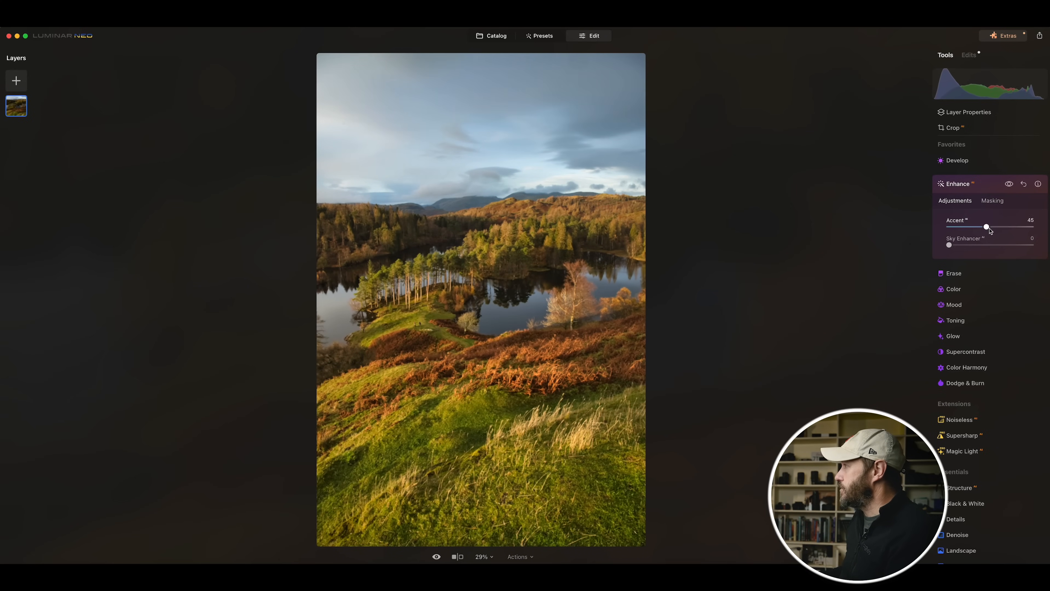
left_click_drag(1003, 231, 947, 230)
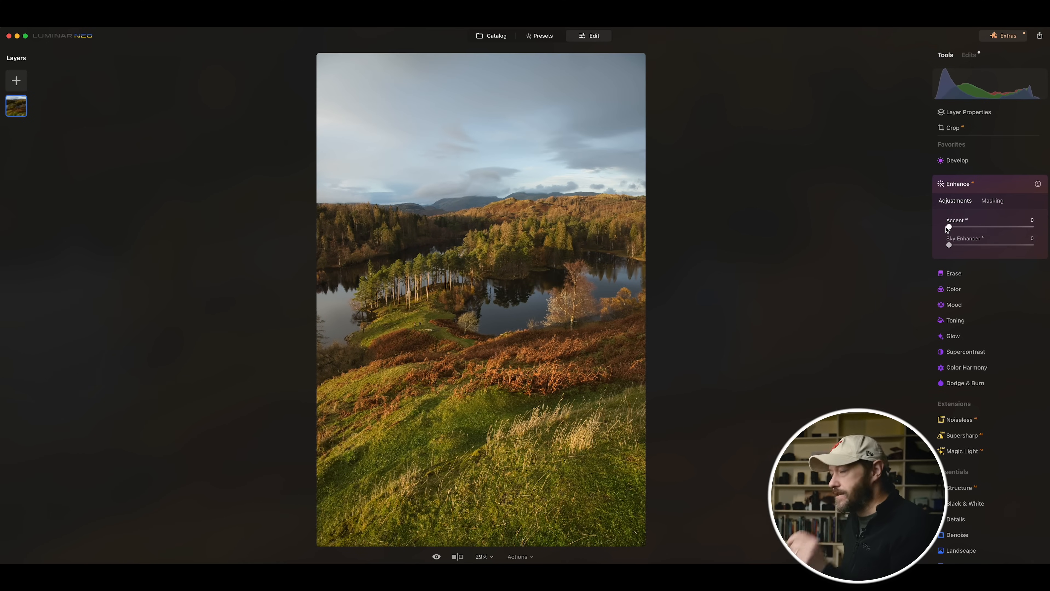
left_click_drag(947, 230, 990, 232)
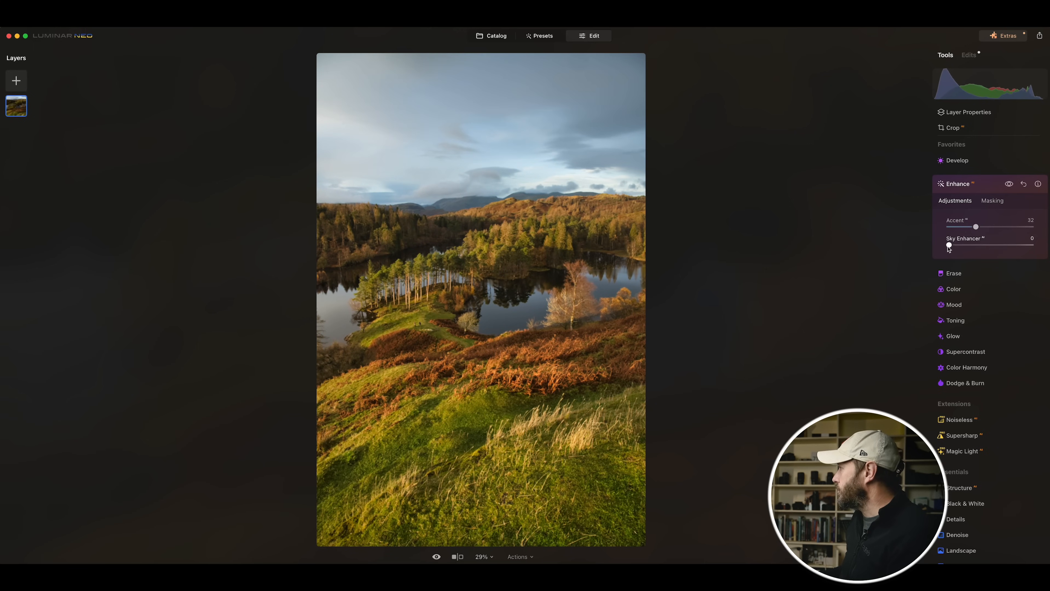
left_click_drag(949, 247, 993, 247)
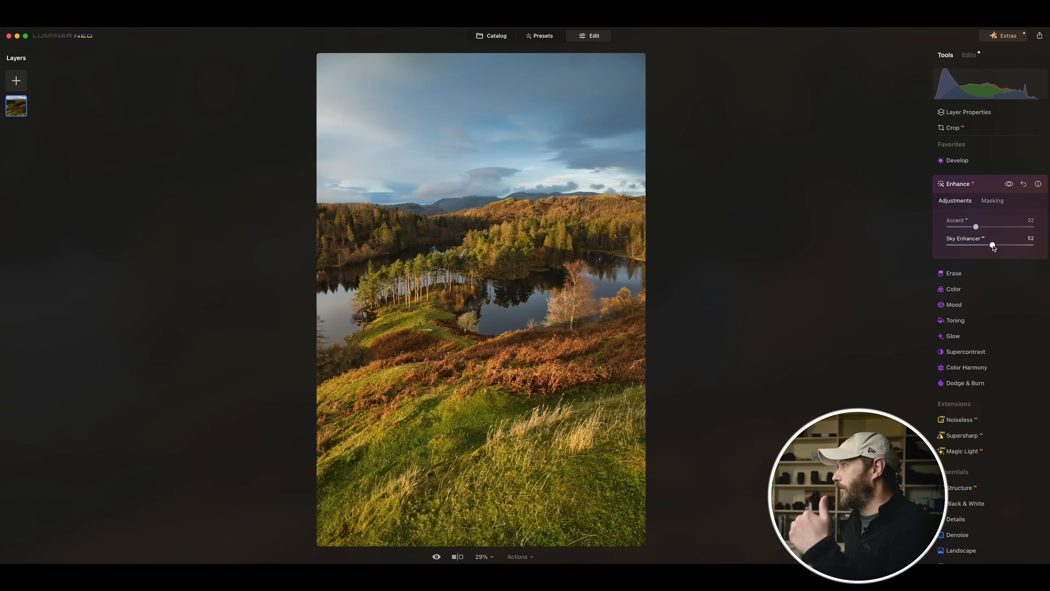
mouse_move(992, 245)
left_mouse_down()
mouse_move(957, 245)
mouse_move(991, 245)
mouse_move(983, 245)
left_mouse_up()
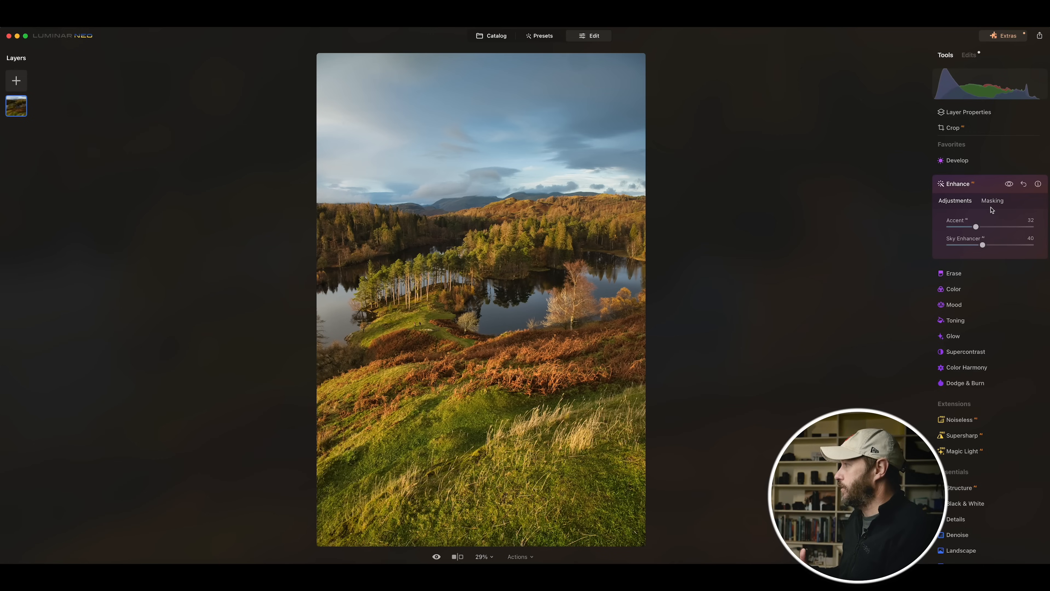
- Compare the lake landscape before and after editing with the split view, and review its list of applied edits
left_click(457, 556)
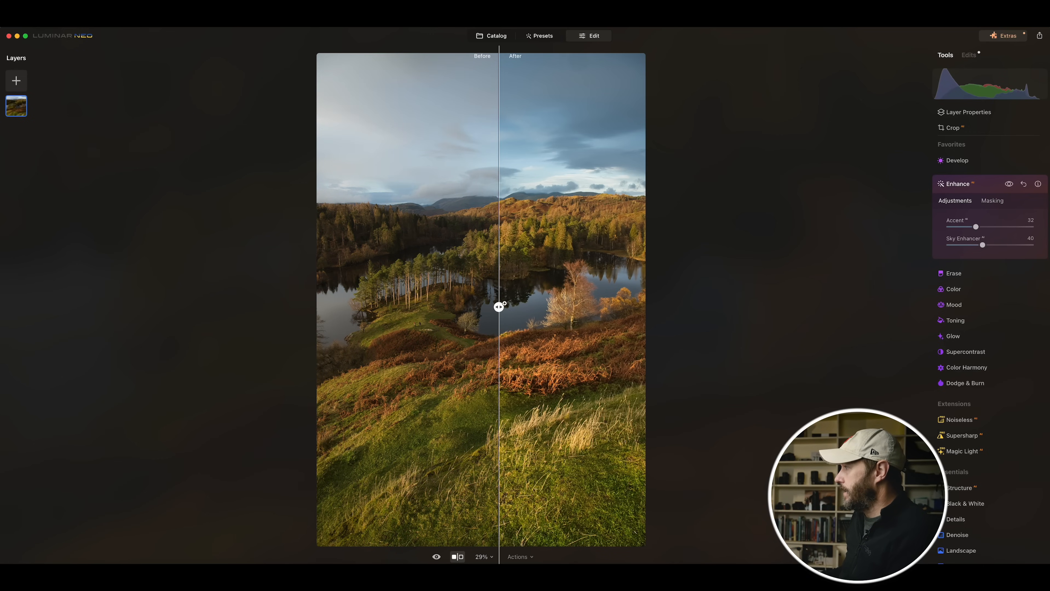
left_click_drag(499, 307, 441, 305)
key("backslash")
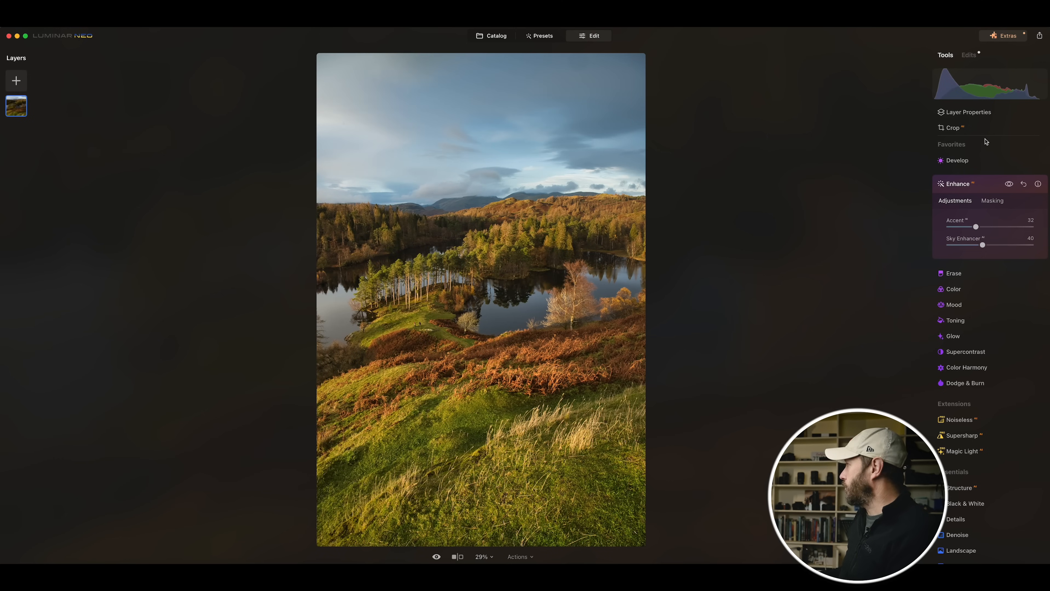
left_click(969, 56)
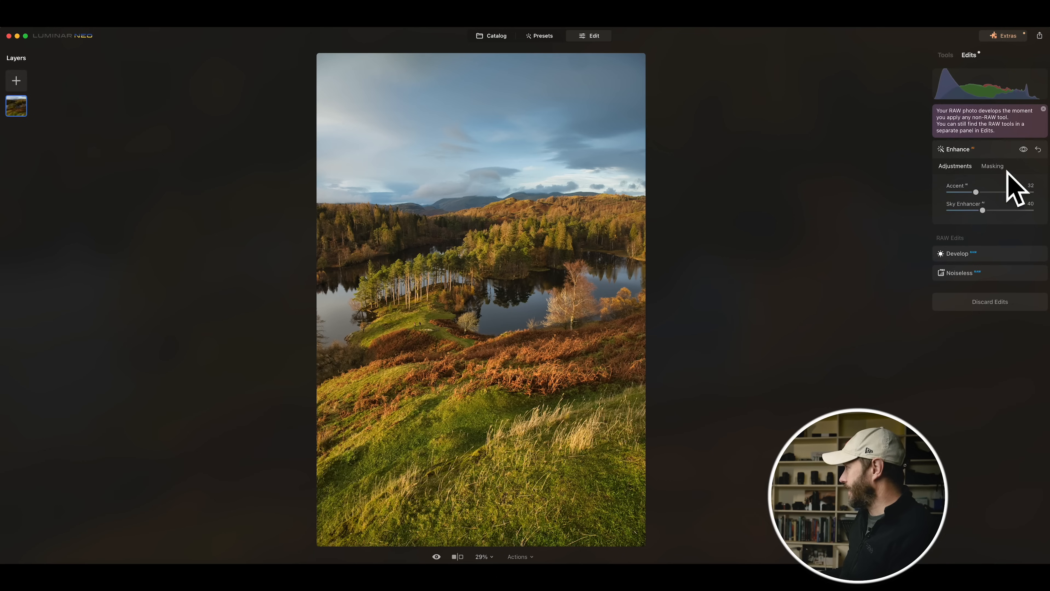
- Set the Exposure in the lake landscape's RAW Develop edit to 0.03, and reopen its Enhance edit
left_click(964, 256)
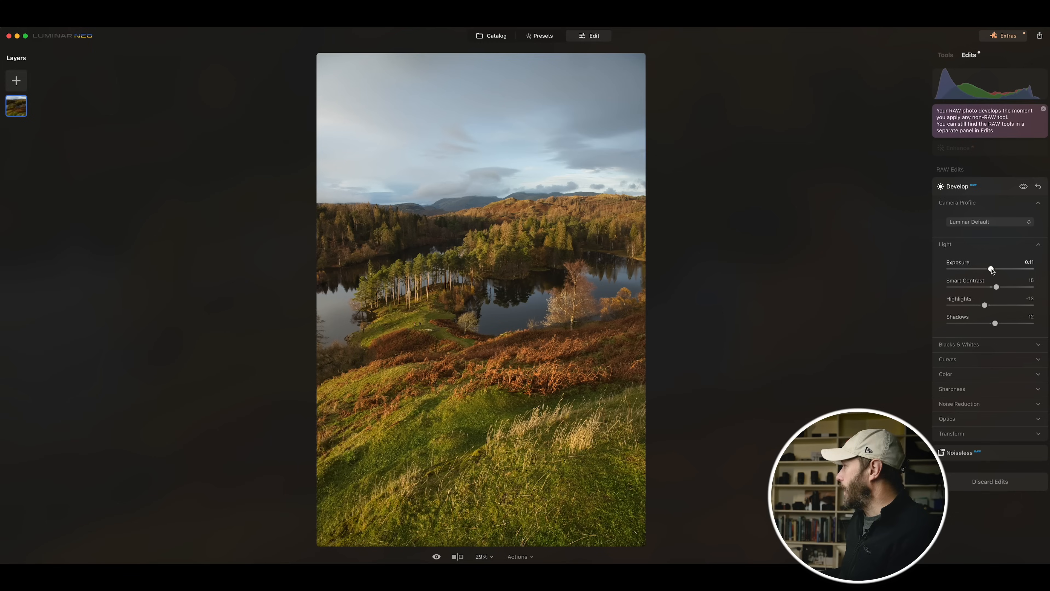
left_click_drag(991, 270, 990, 270)
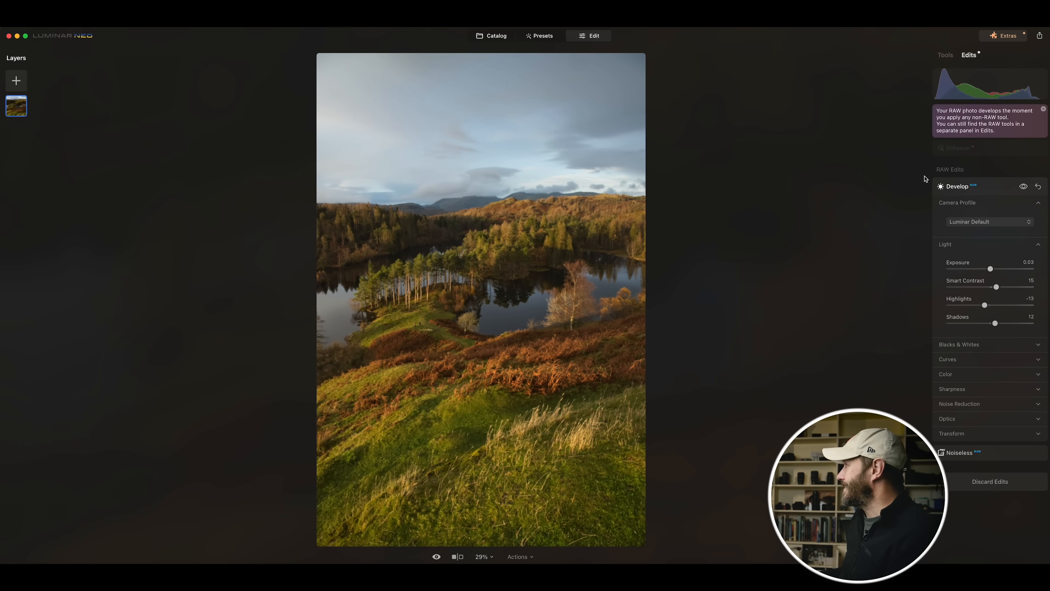
left_click(952, 148)
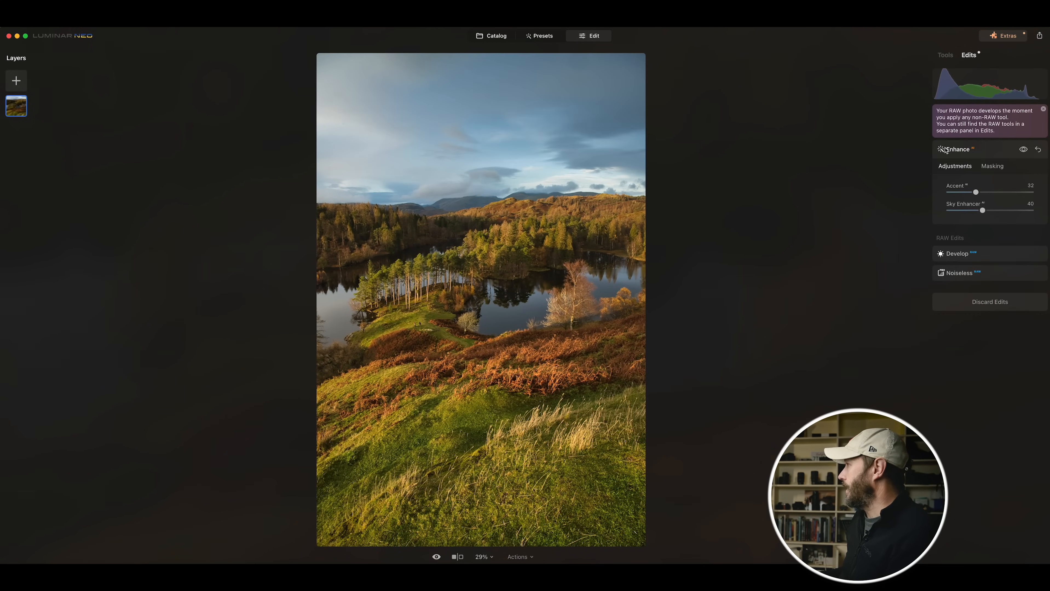
- Remove the dust spots from the lake landscape with the Erase tool, and inspect the sky up close
left_click(948, 57)
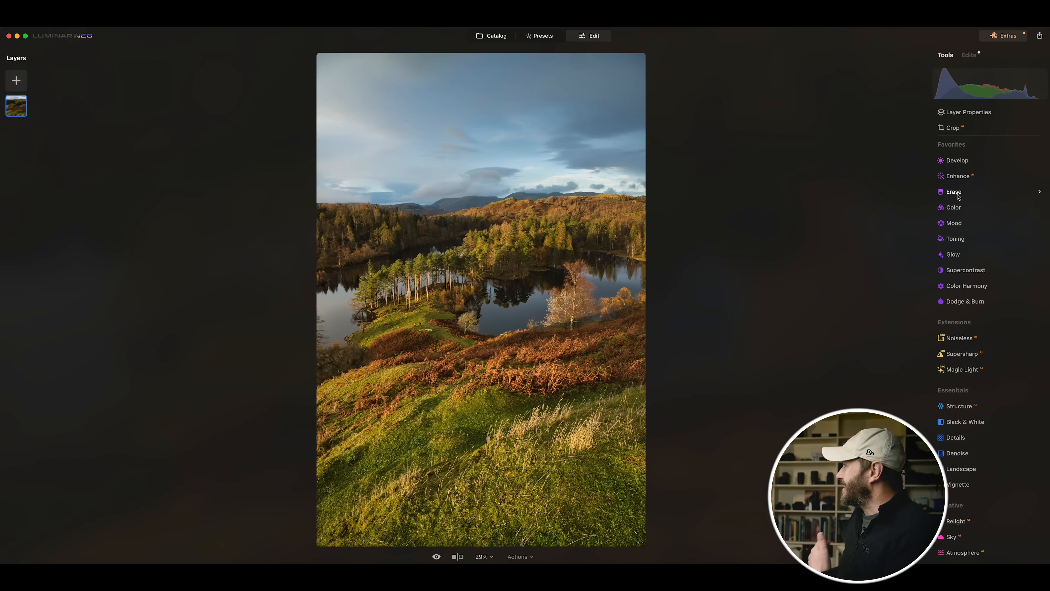
left_click(954, 191)
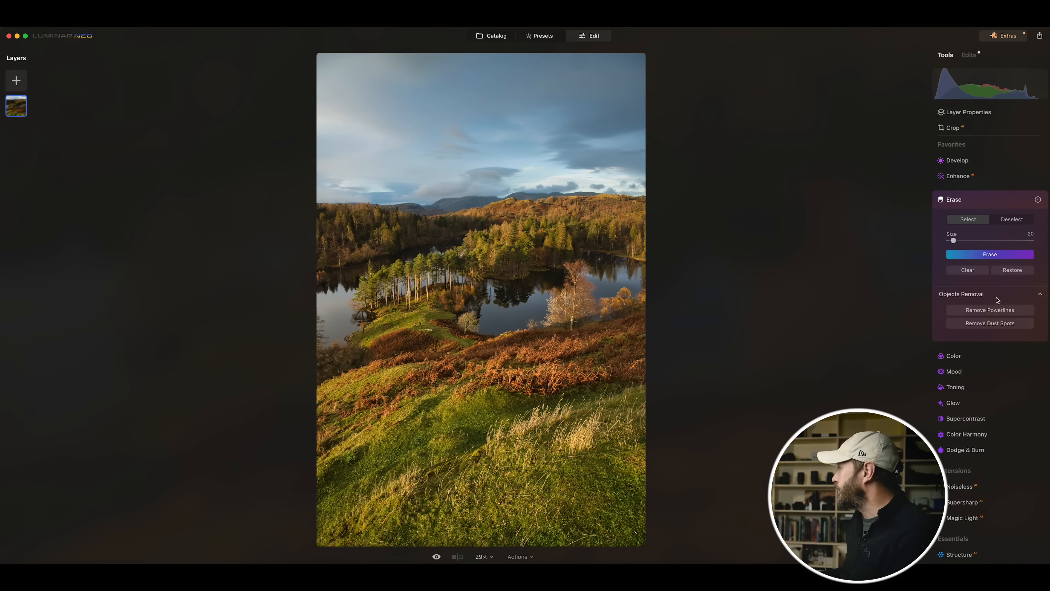
left_click(988, 325)
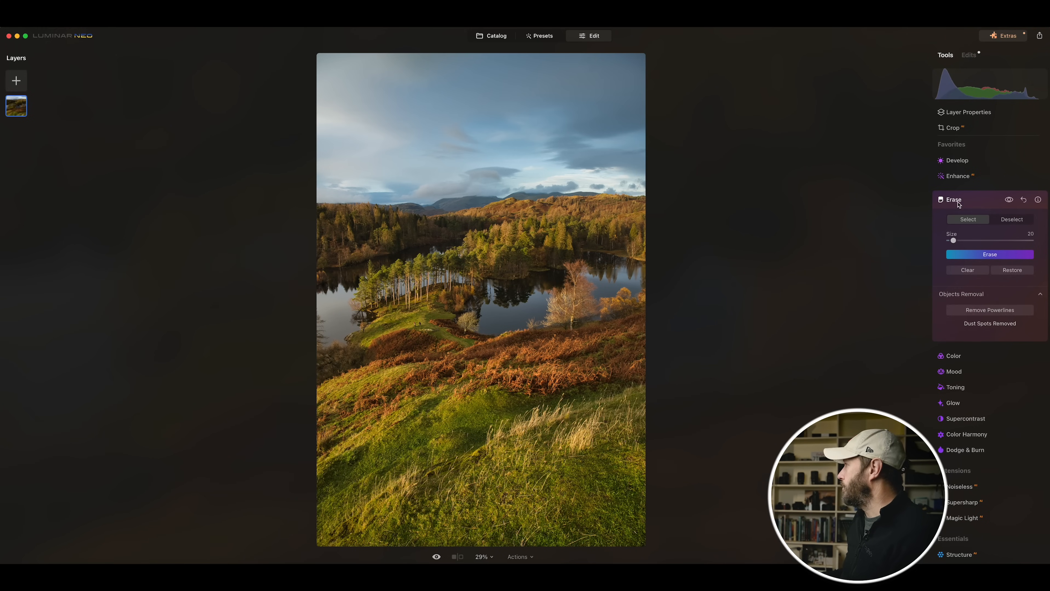
left_click(954, 200)
double_click(534, 114)
left_click_drag(496, 159, 527, 251)
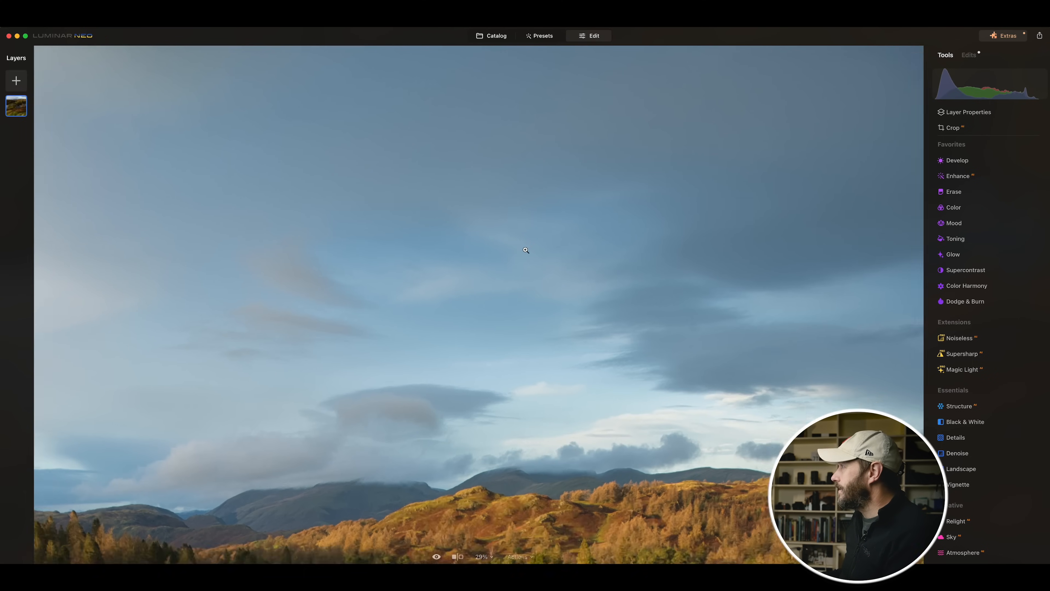
double_click(527, 251)
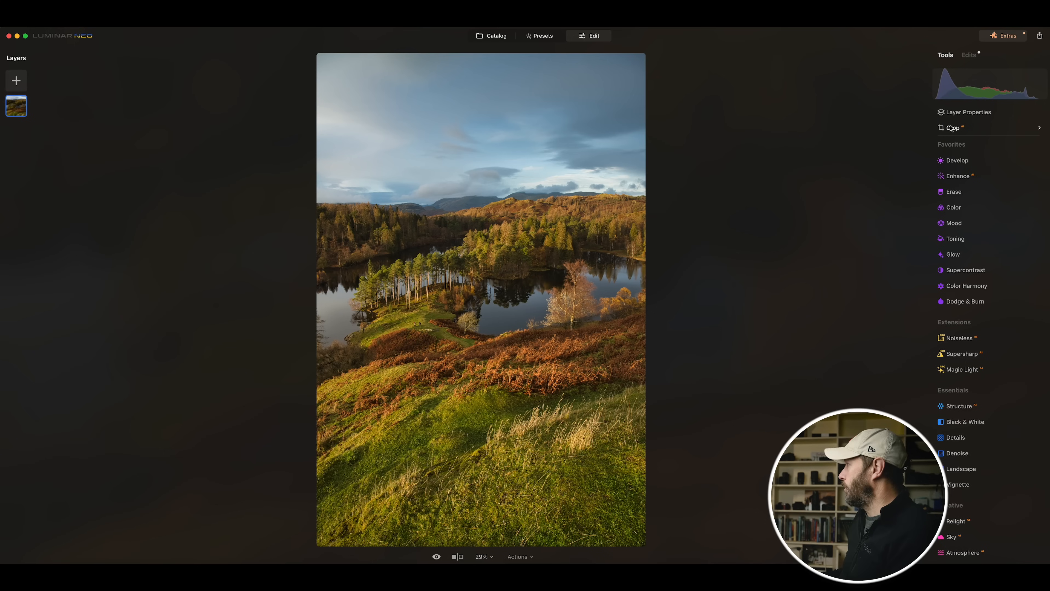
- Start a masked Develop adjustment on the lake landscape, try the AI masks for Flora, Water and Natural Ground, and select Sky
left_click(954, 166)
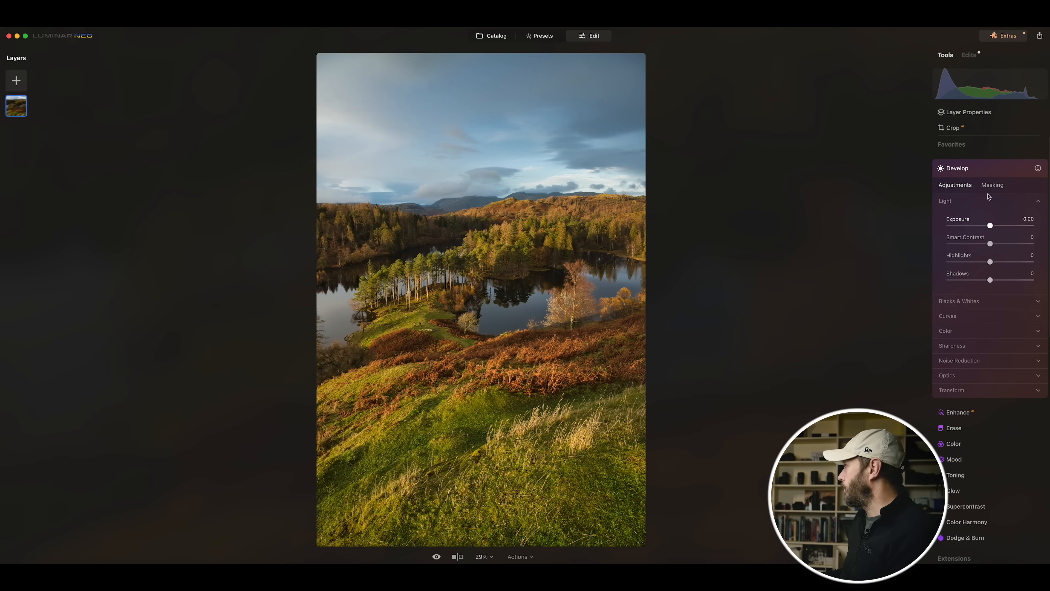
left_click(995, 184)
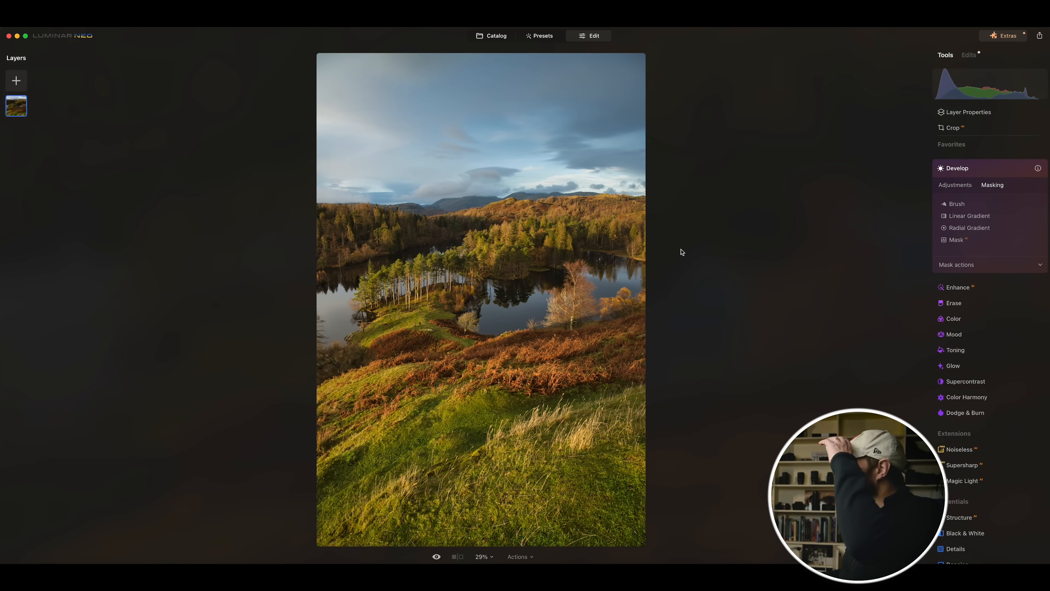
left_click(956, 240)
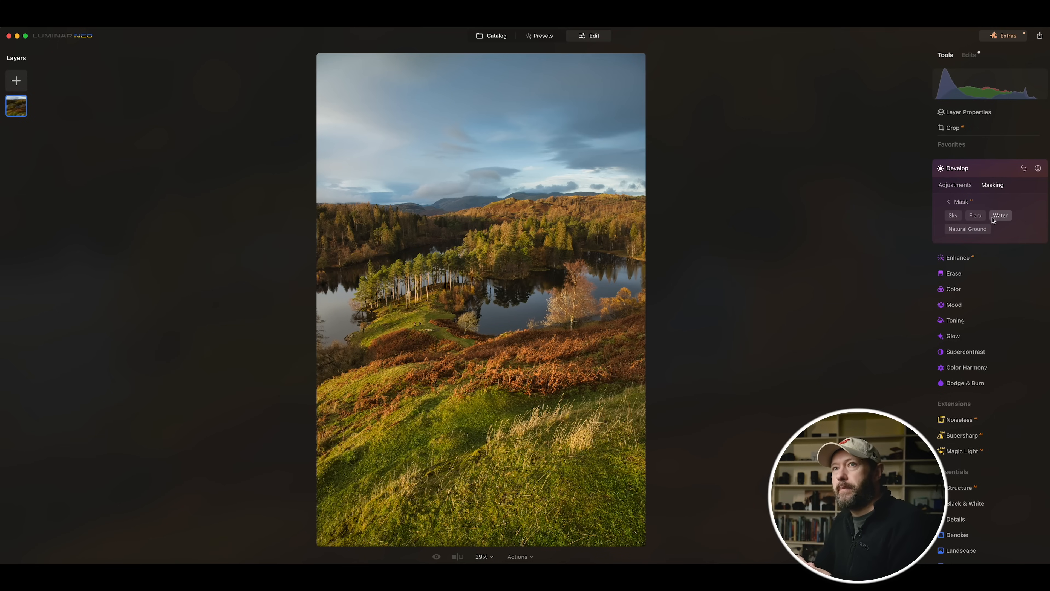
left_click(953, 217)
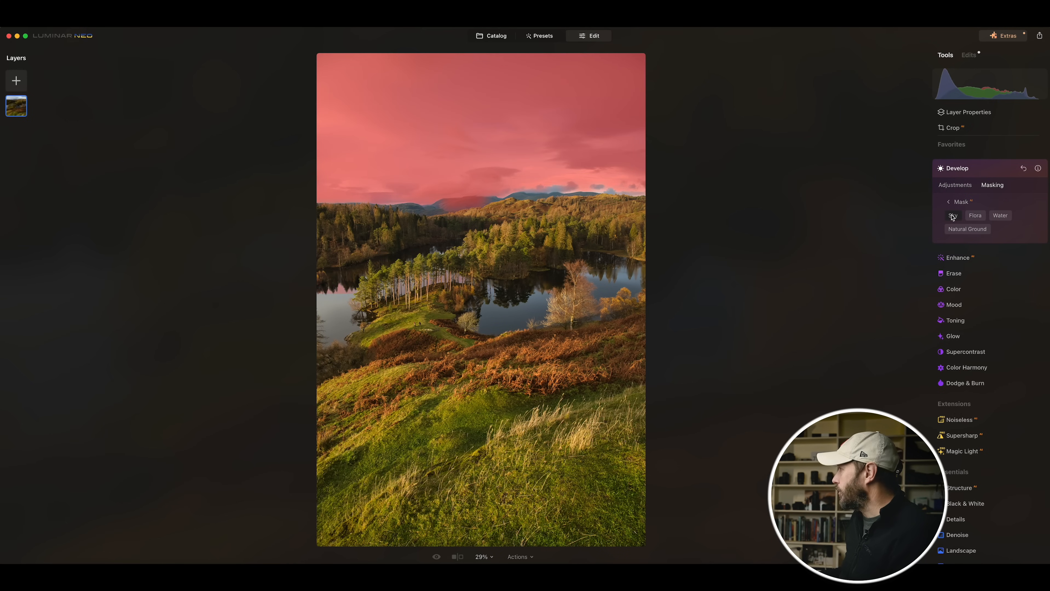
left_click(979, 218)
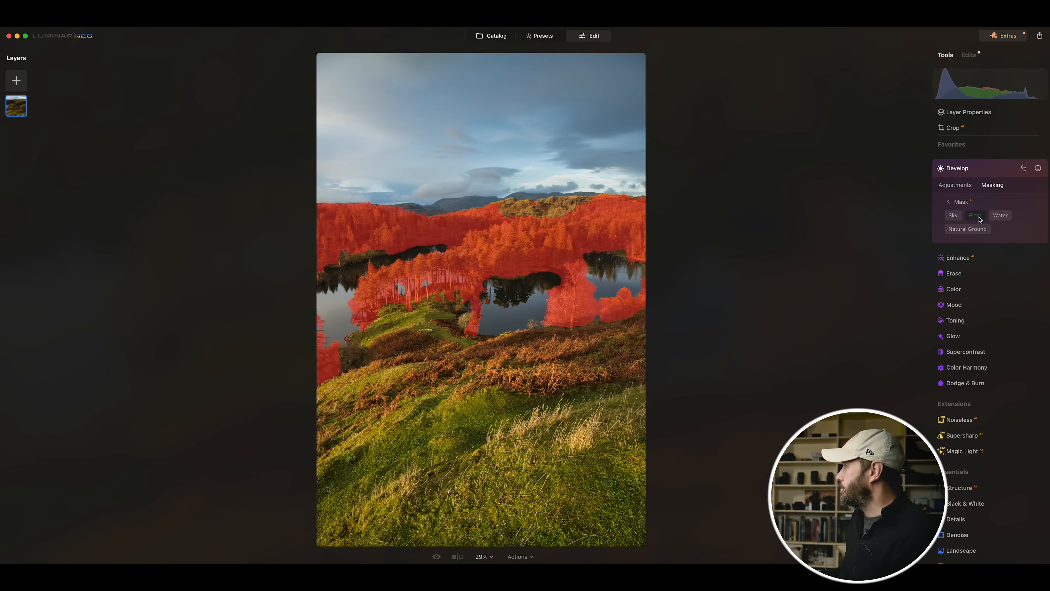
left_click(1001, 217)
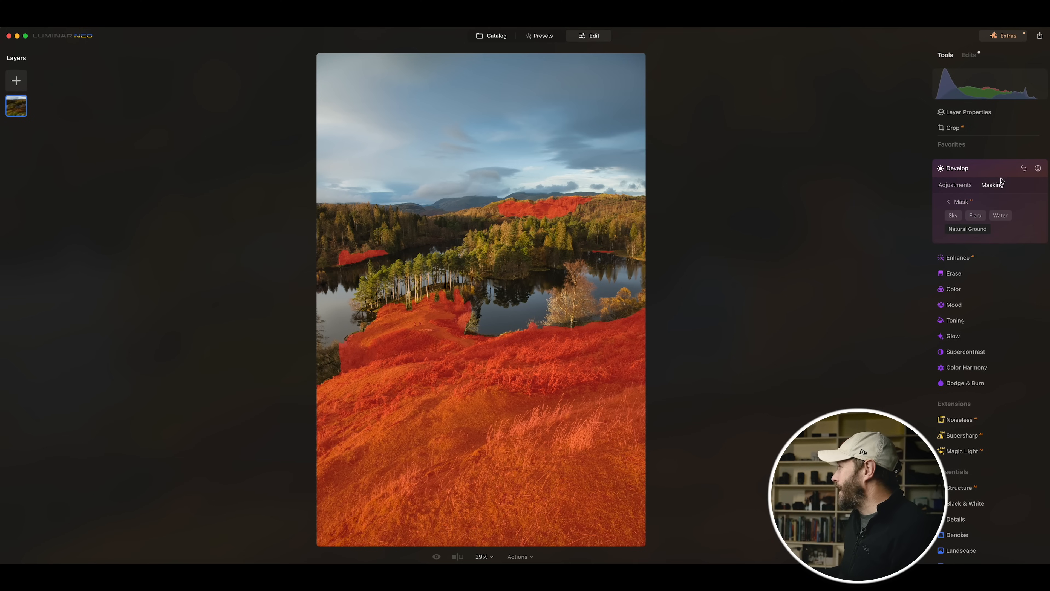
left_click(969, 229)
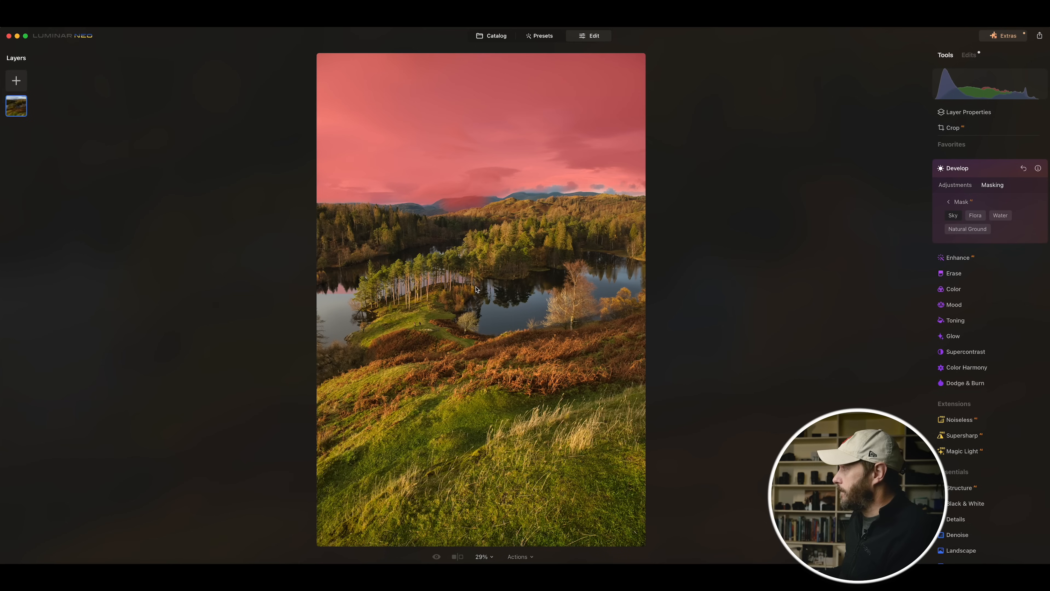
- Invert the Develop adjustment's Sky mask to cover the land and water, and recheck the AI mask selection
left_click(948, 203)
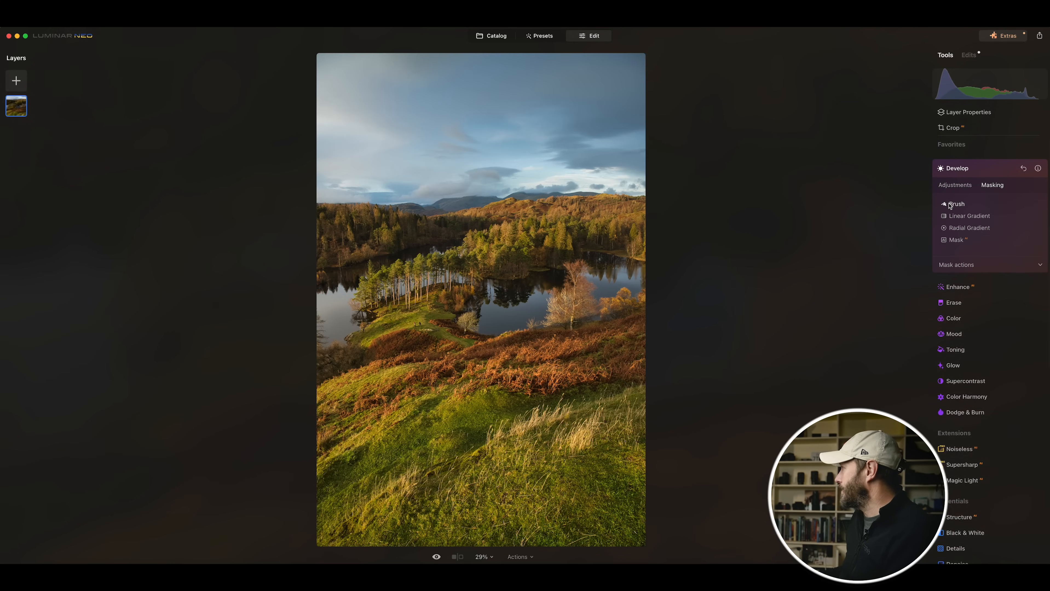
left_click(961, 264)
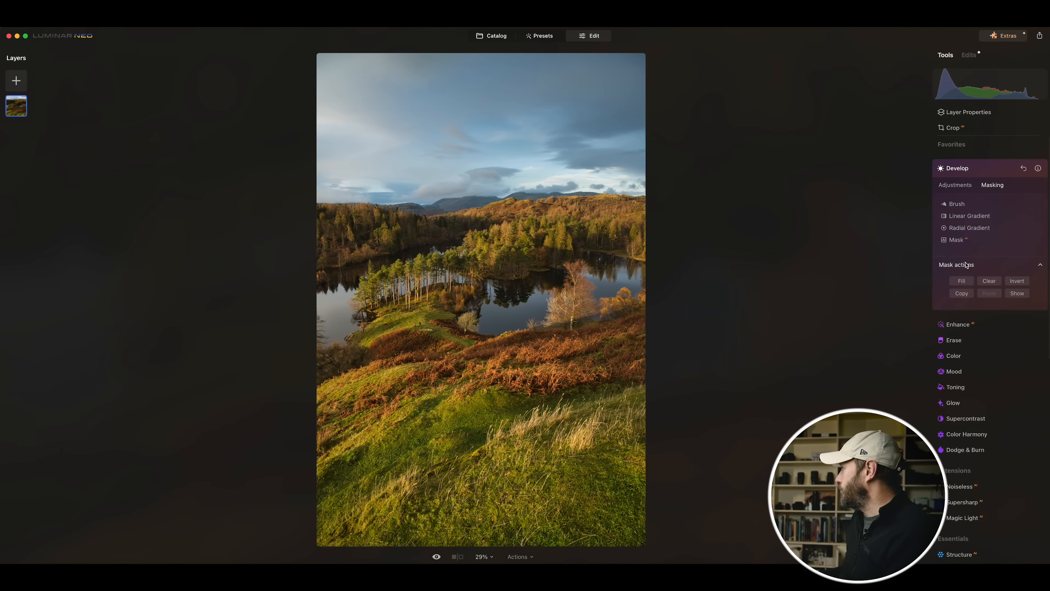
left_click(1021, 284)
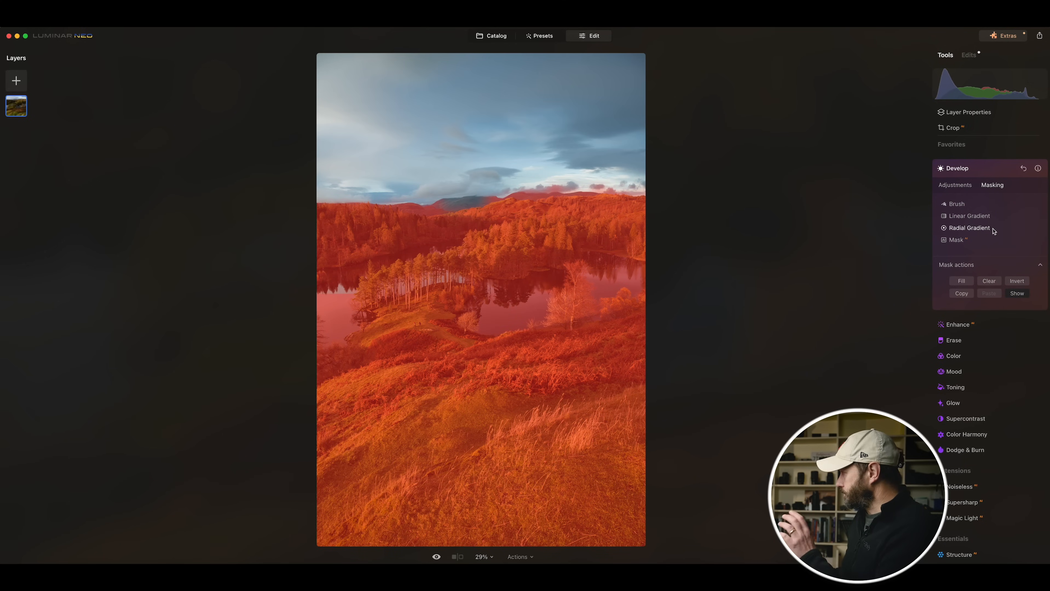
left_click(956, 241)
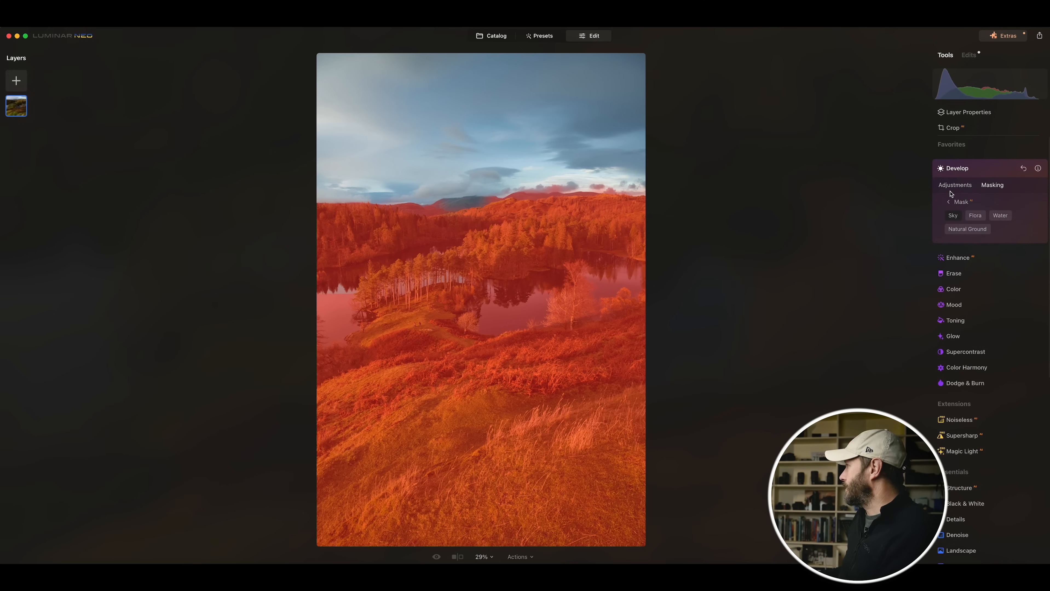
left_click(949, 202)
- Add a short vertical linear gradient across the lower sky to the Develop mask, and invert the mask
left_click(963, 215)
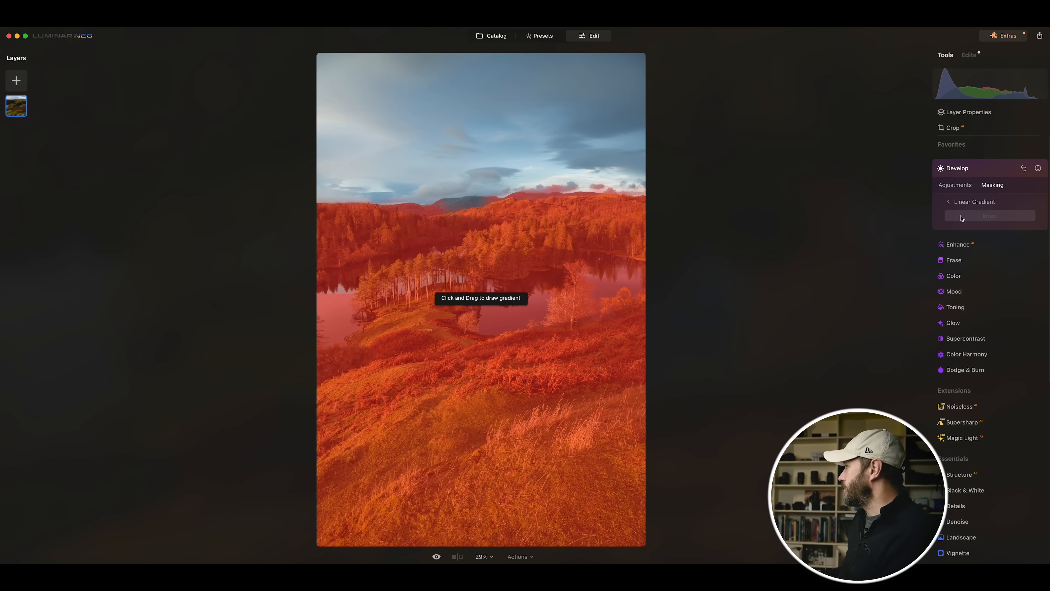
mouse_move(487, 156)
left_mouse_down()
mouse_move(490, 197)
mouse_move(487, 86)
mouse_move(487, 176)
left_mouse_up()
left_click(950, 203)
left_click(999, 267)
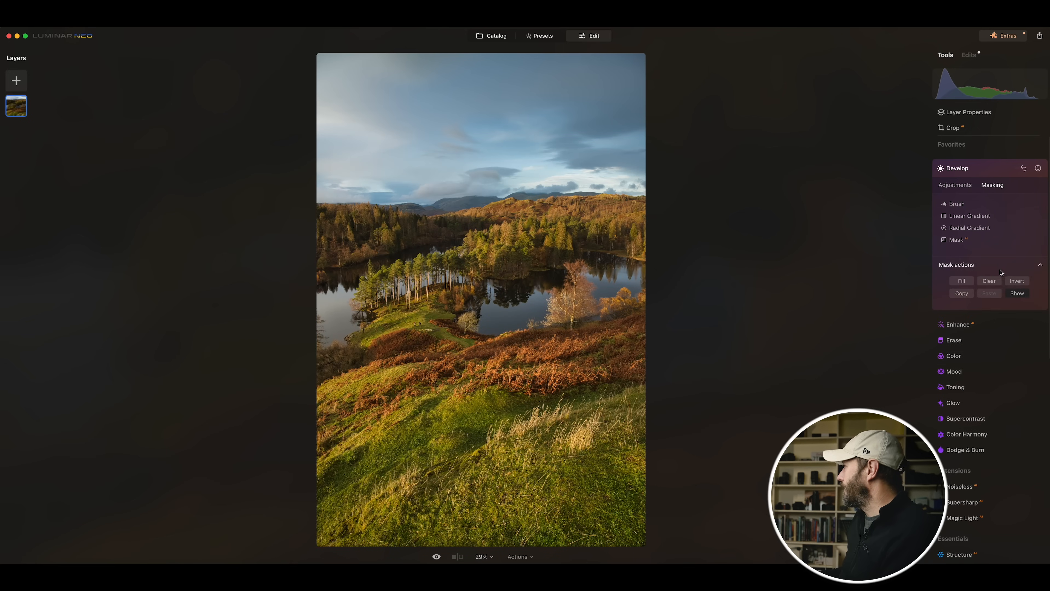
left_click(1017, 282)
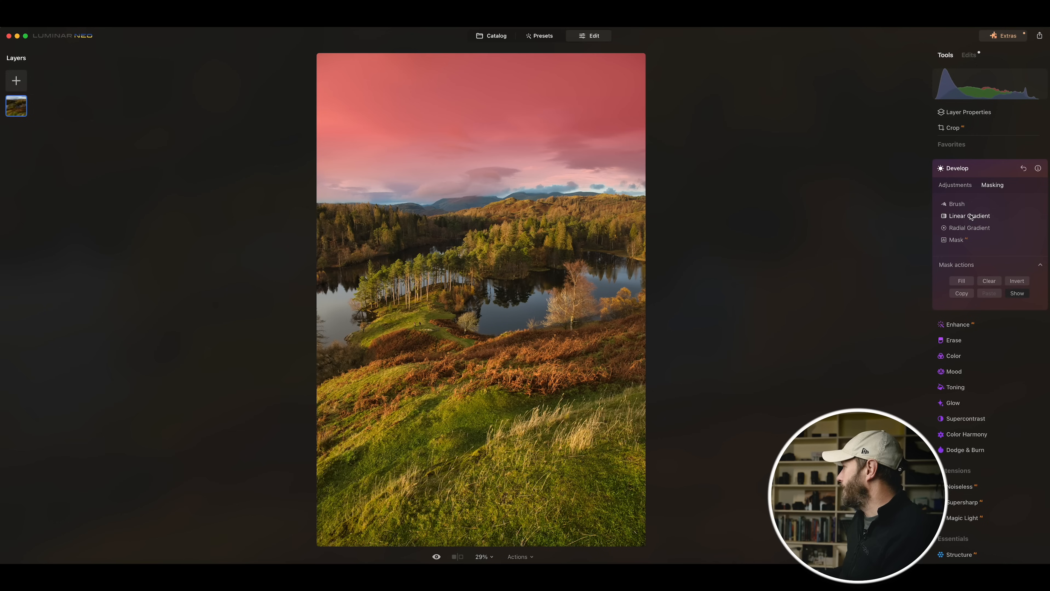
- Darken the masked sky with Develop Exposure at -1.01 and Smart Contrast at 29
left_click(961, 187)
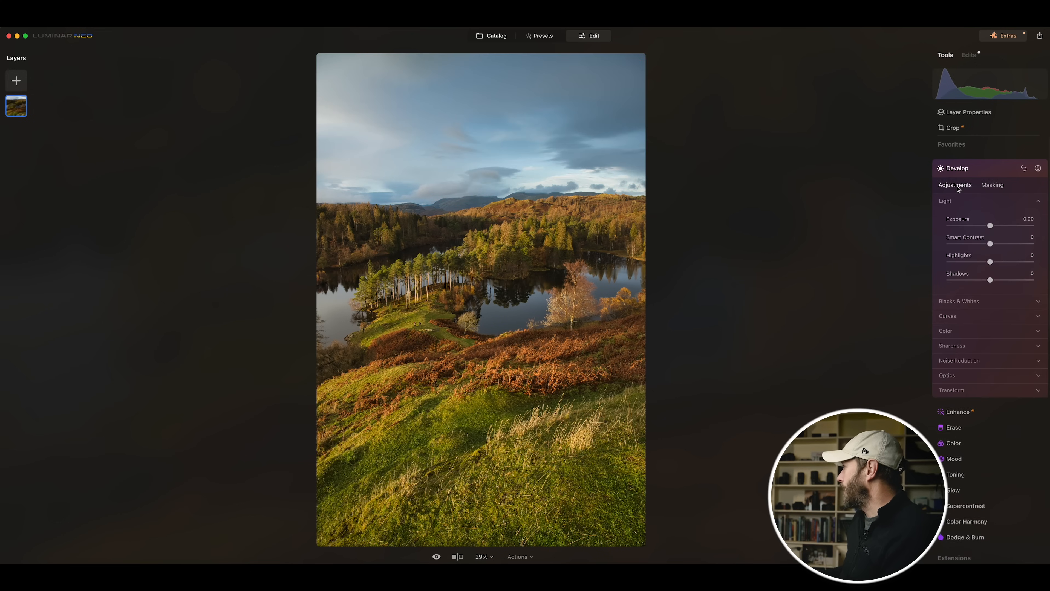
left_click_drag(989, 226, 1002, 244)
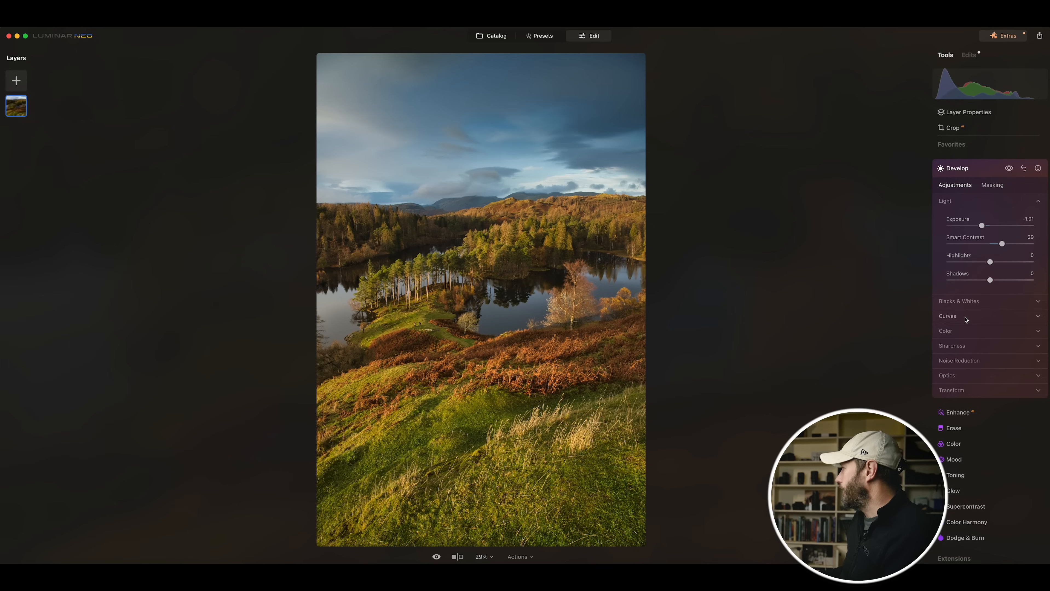
left_click(965, 318)
left_click(965, 318)
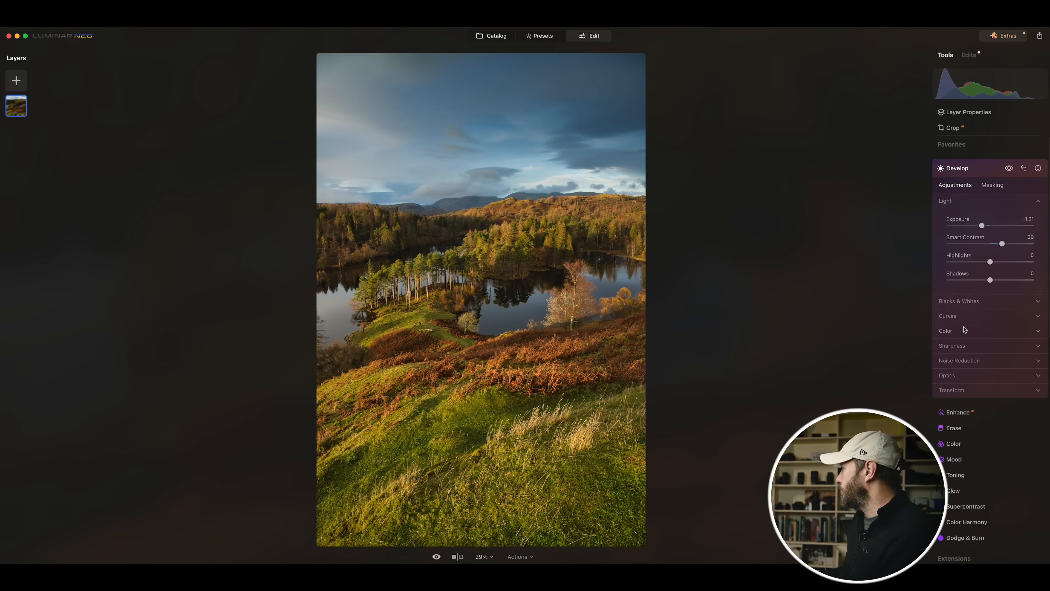
- Warm the masked sky with Temperature at 2, and fine-tune its Tint and Saturation
left_click(964, 330)
left_click_drag(990, 370, 991, 370)
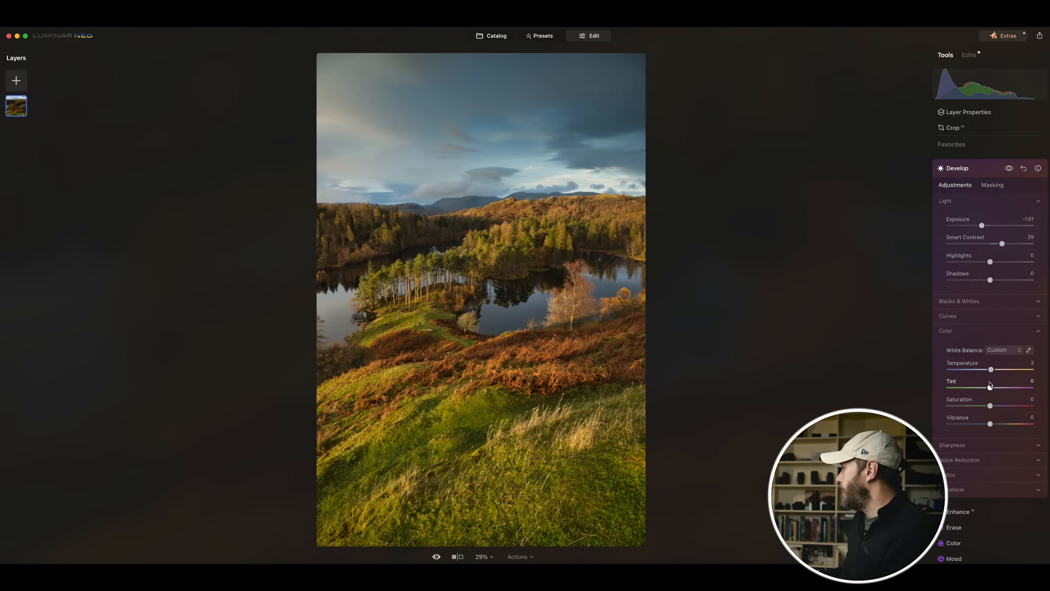
mouse_move(989, 406)
left_mouse_down()
mouse_move(1006, 408)
mouse_move(997, 424)
mouse_move(995, 389)
left_mouse_up()
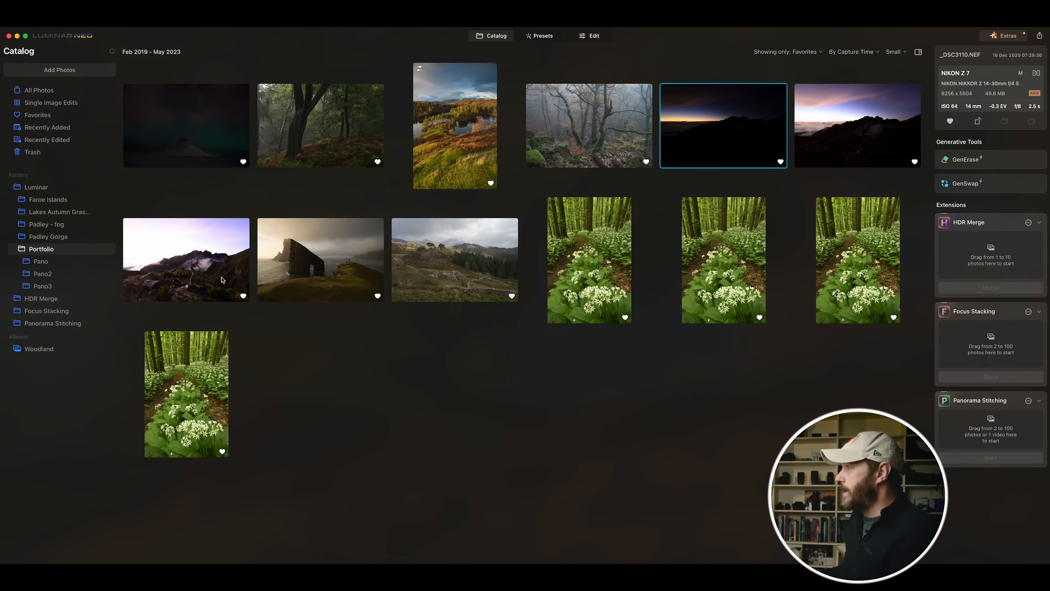
- Merge the three bracketed mountain sunrise photos from the Portfolio folder with HDR Merge, and view the merged image at full size
left_click(207, 264, "shift")
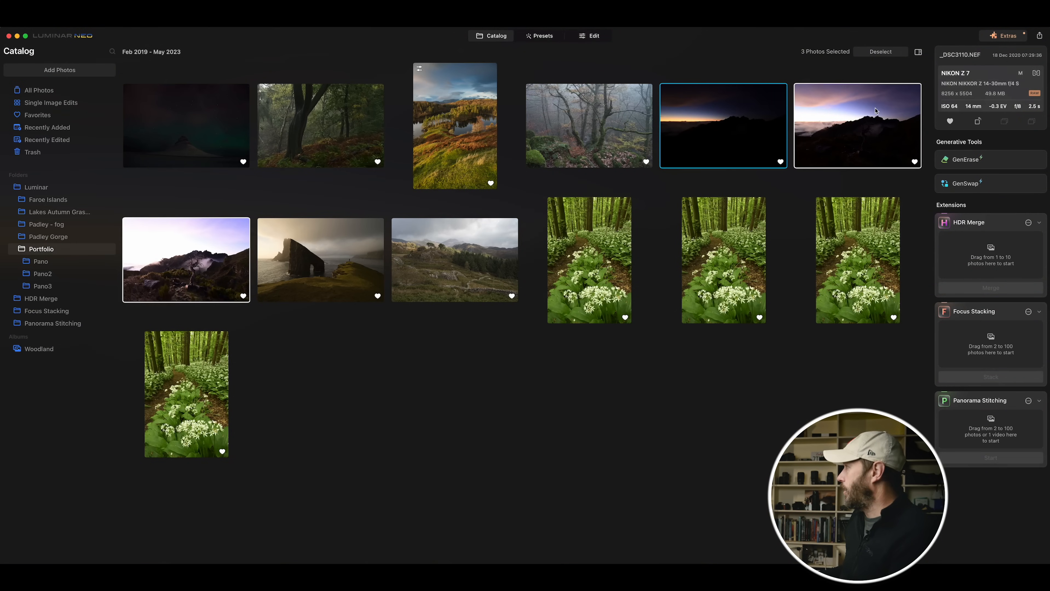
left_click_drag(834, 133, 973, 250)
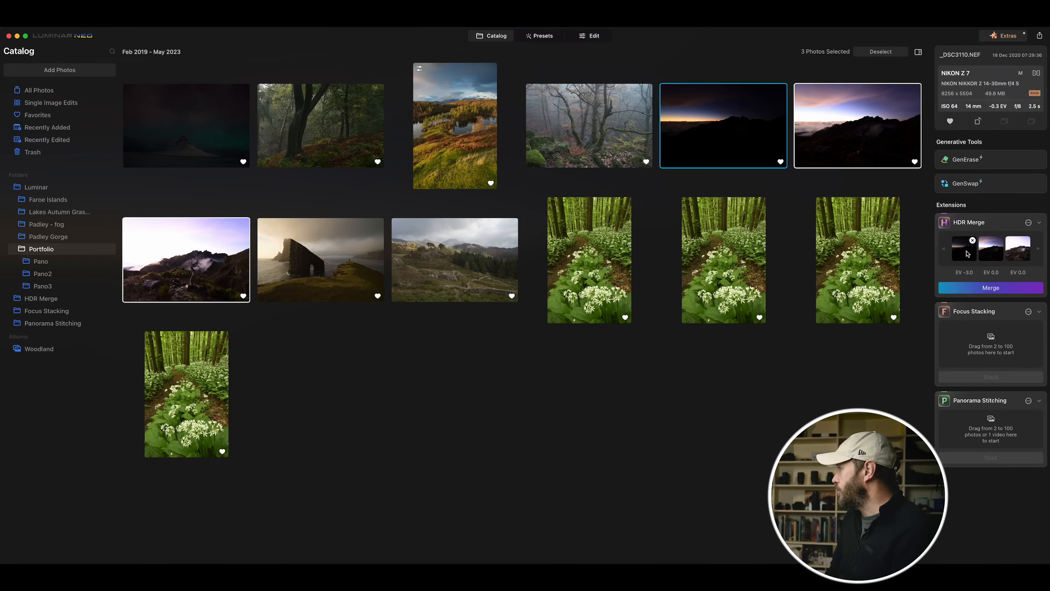
left_click(983, 290)
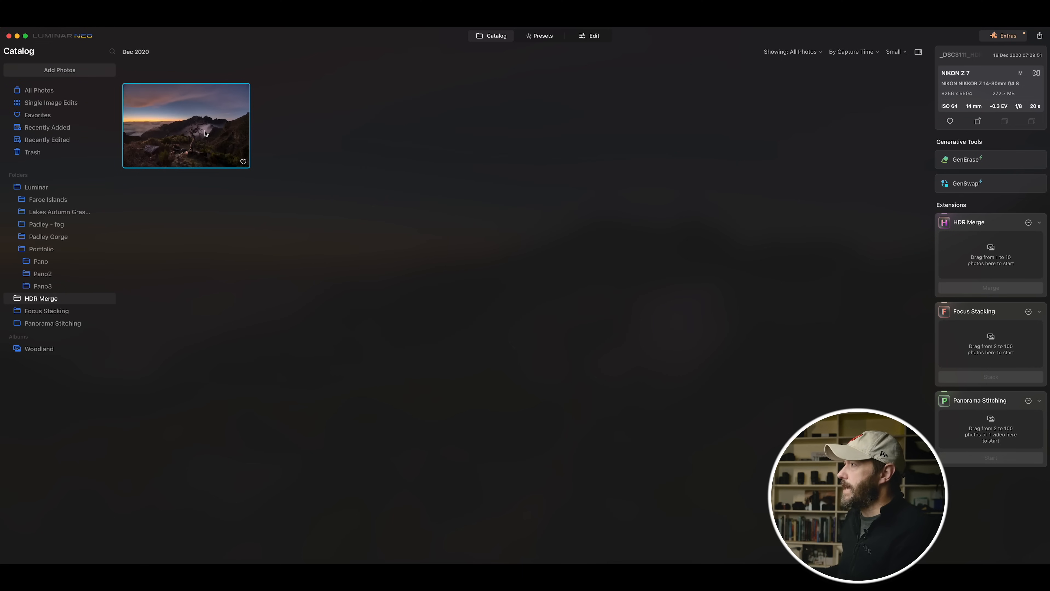
double_click(207, 137)
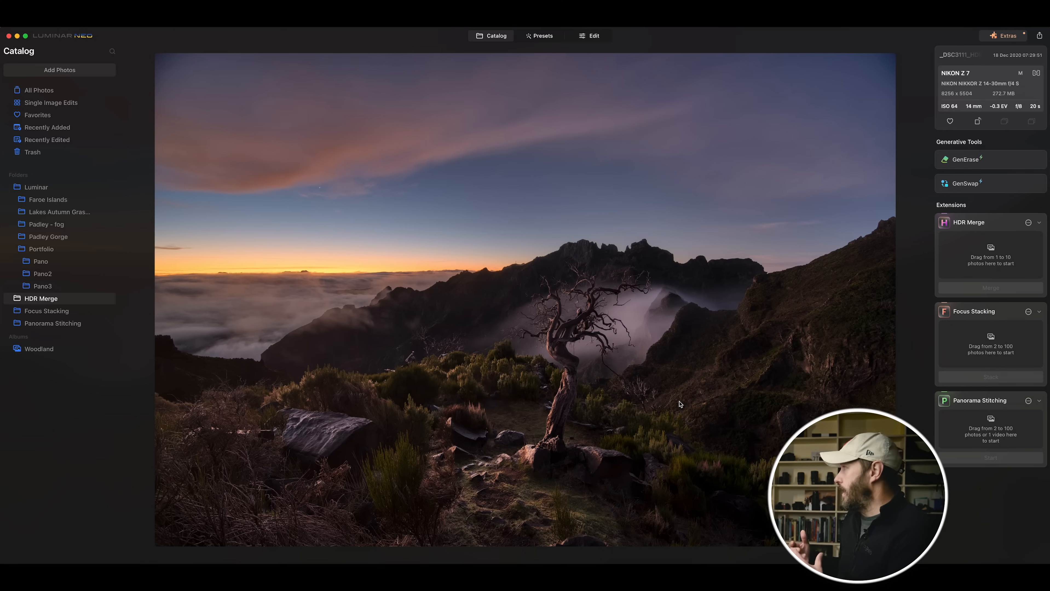
- Review the HDR Merge settings for alignment, chromatic aberration and ghost reduction
left_click(1039, 224)
left_click(1039, 224)
left_click(1029, 223)
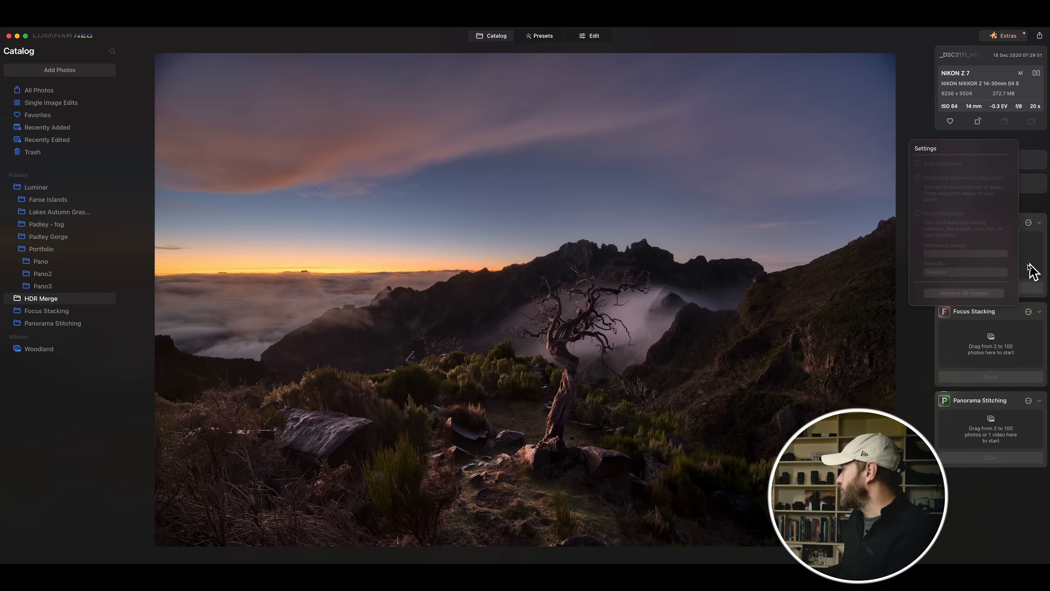
left_click(1033, 252)
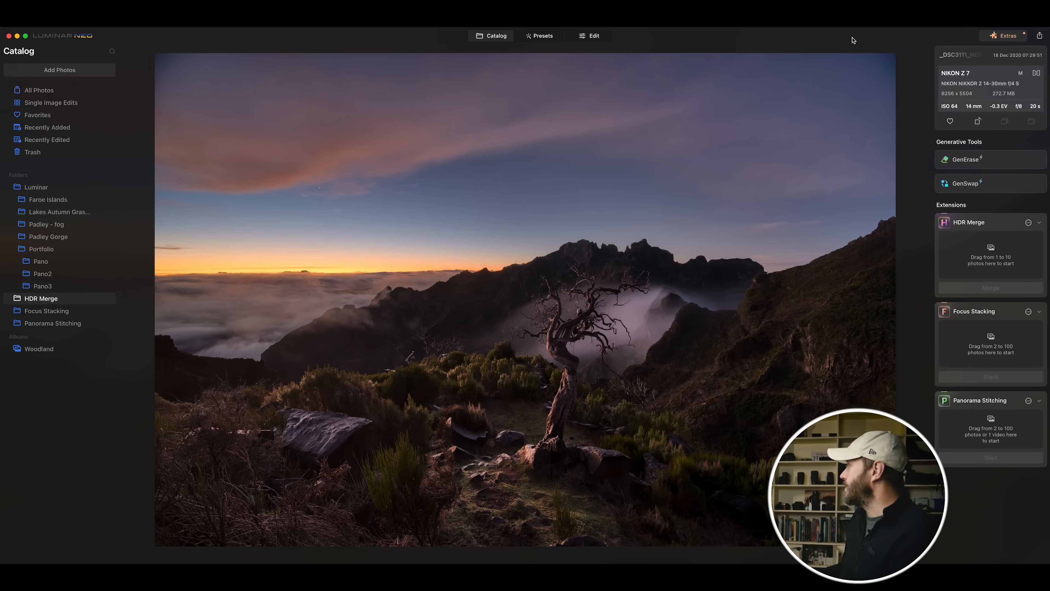
- Crop the merged mountain sunrise image with the AI Composition suggestion, repositioning the image and slightly tightening the frame
left_click(590, 36)
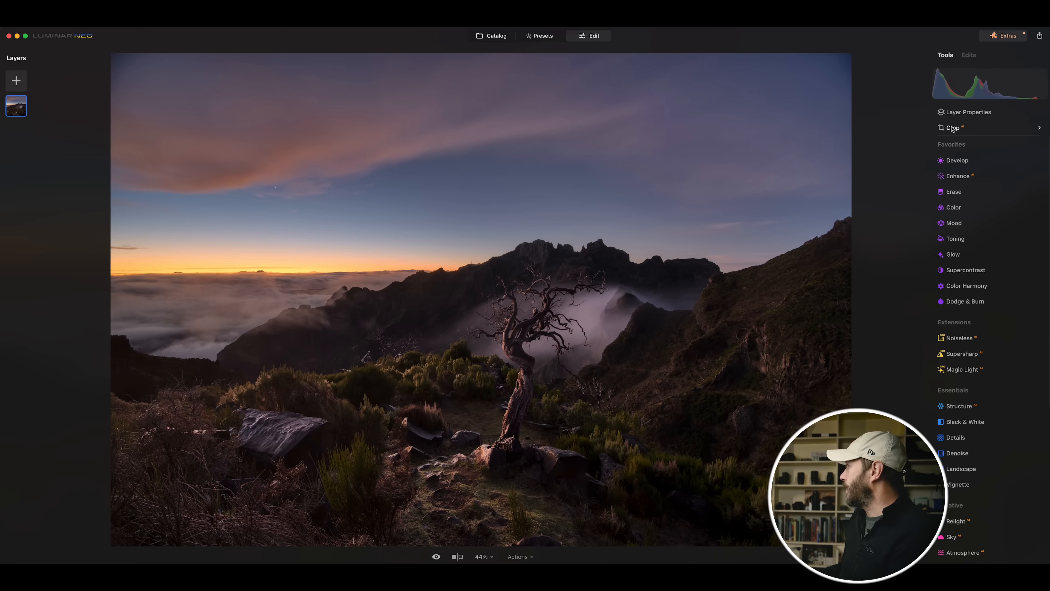
left_click(952, 129)
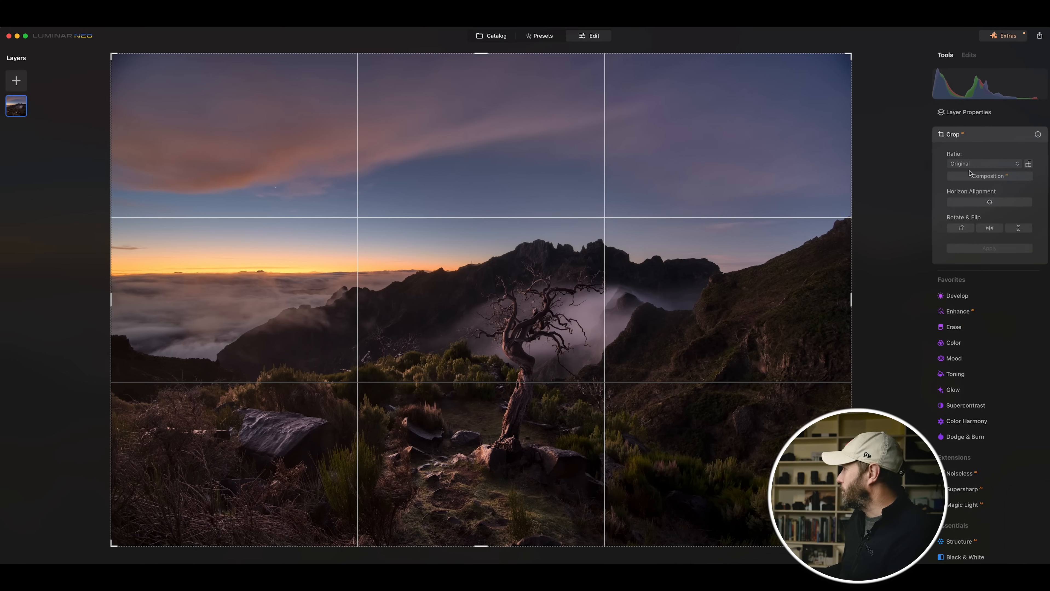
left_click(998, 177)
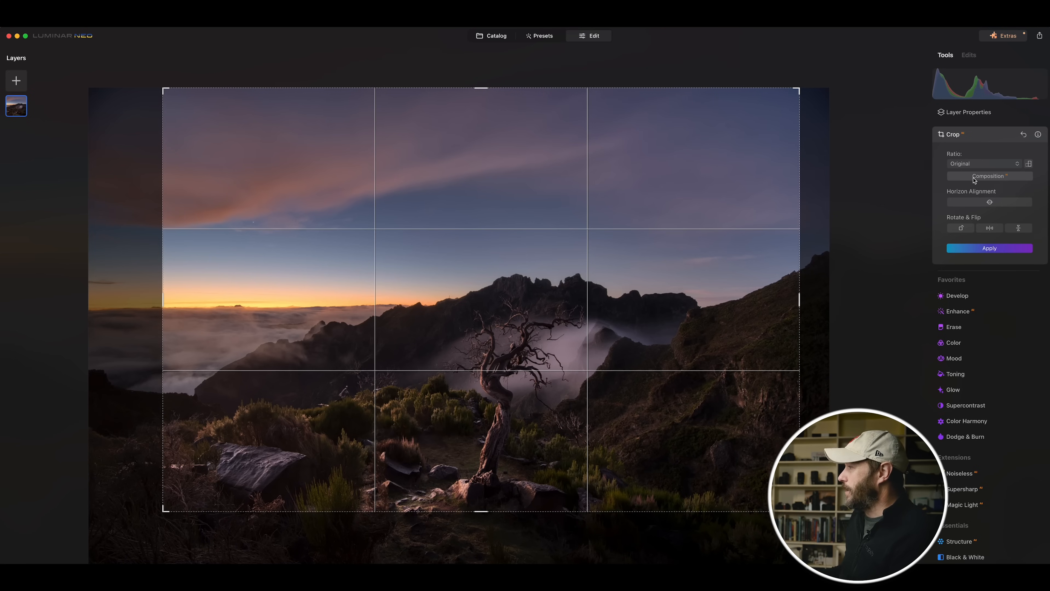
left_click_drag(517, 315, 504, 271)
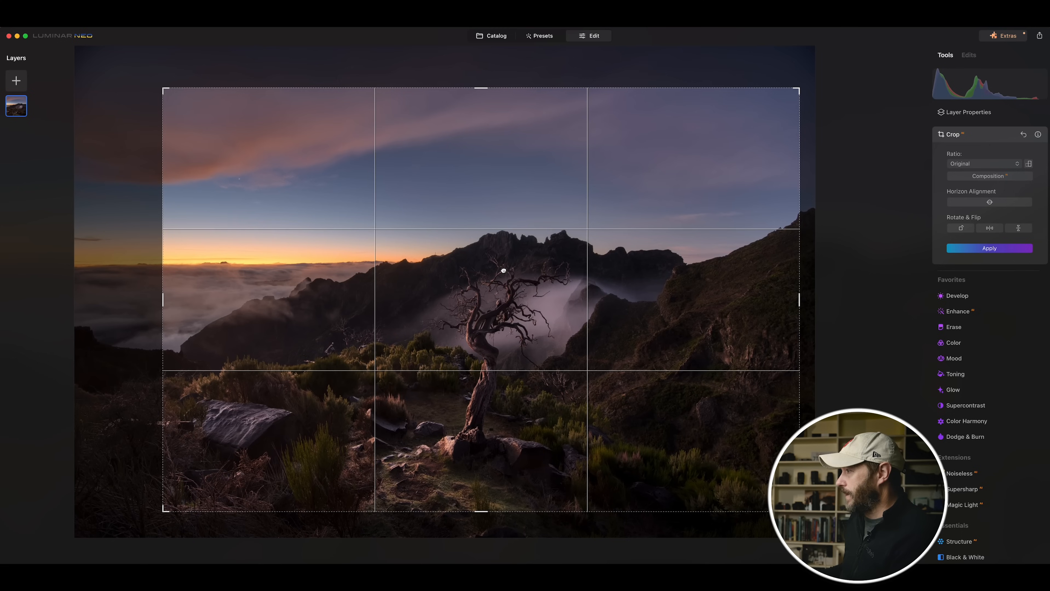
mouse_move(165, 298)
left_mouse_down()
mouse_move(192, 295)
mouse_move(165, 296)
left_mouse_up()
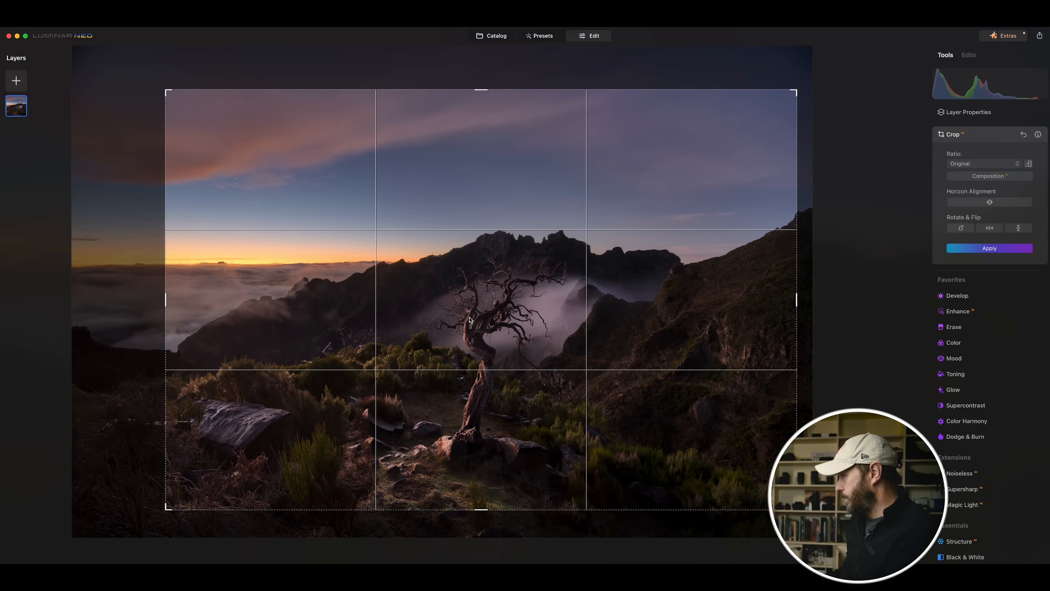
key("Return")
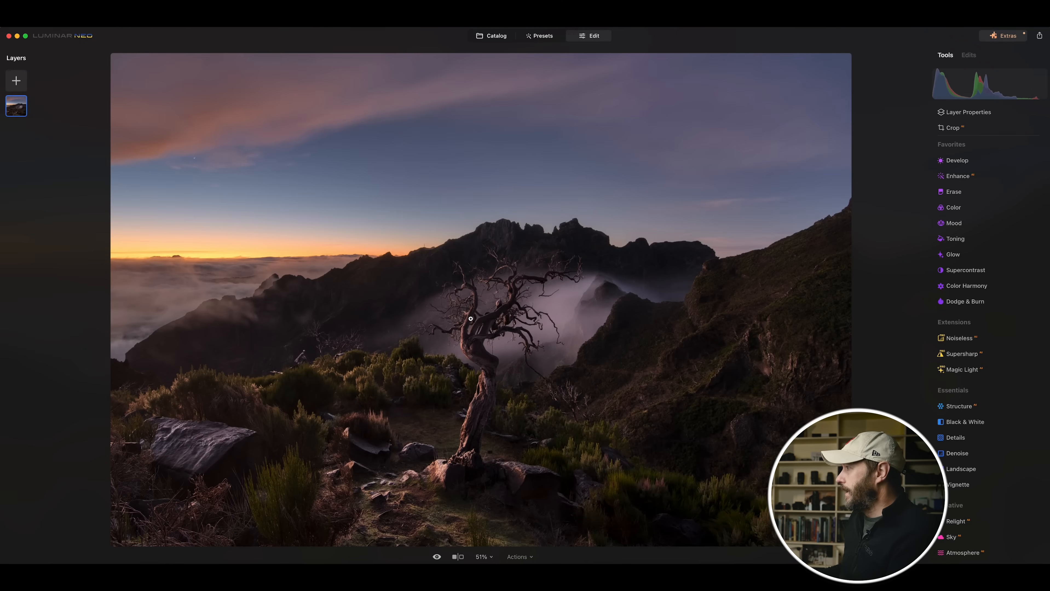
- Set the merged image's Enhance Accent to 75 and Sky Enhancer to 15, and compare it before and after
left_click(958, 176)
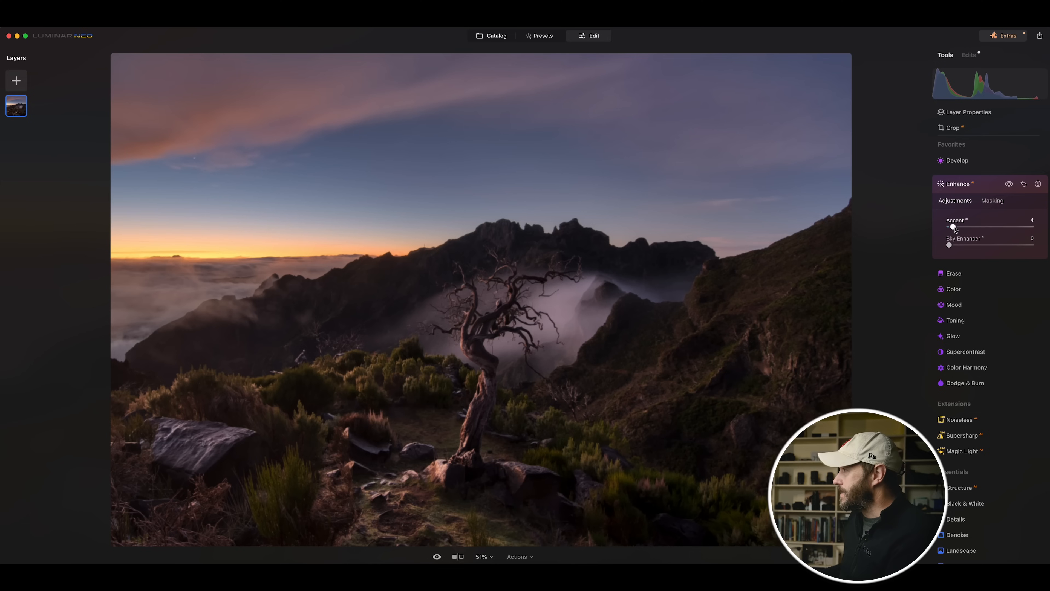
left_click_drag(952, 227, 1010, 230)
left_click_drag(949, 247, 963, 248)
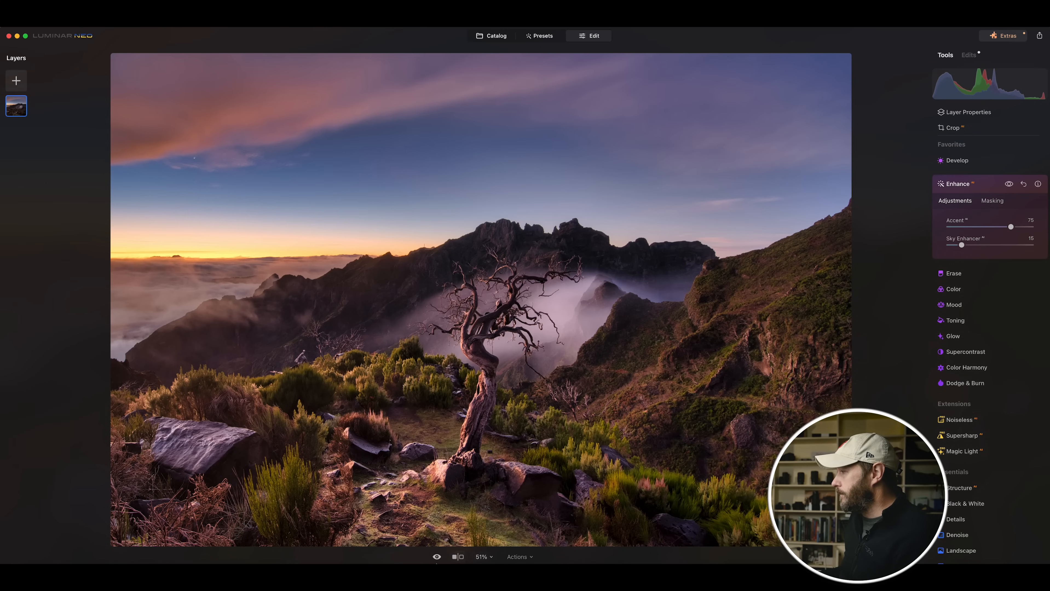
left_click(459, 557)
left_click_drag(394, 306, 592, 307)
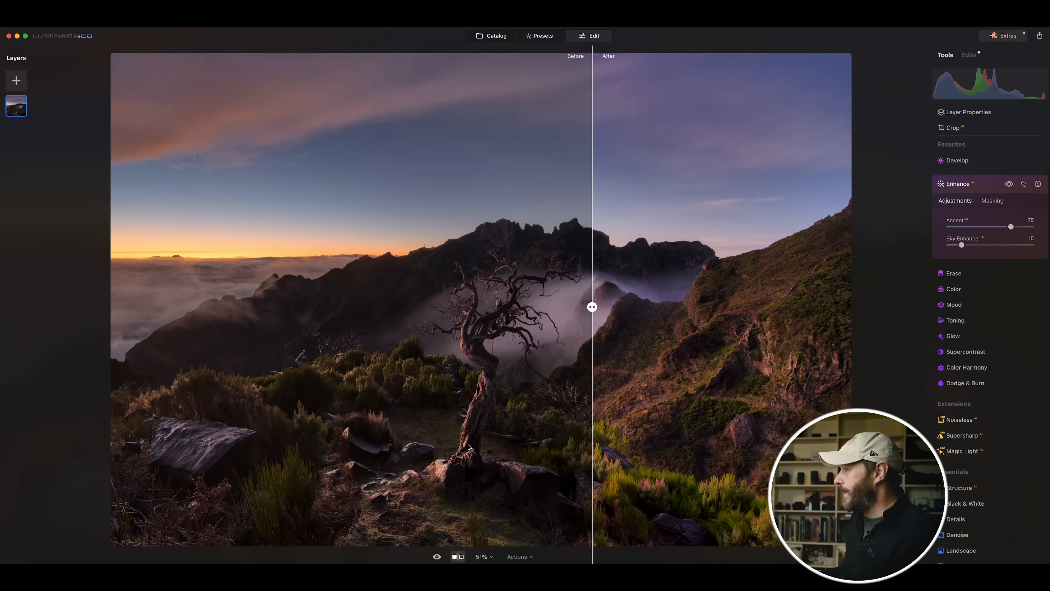
left_click(464, 556)
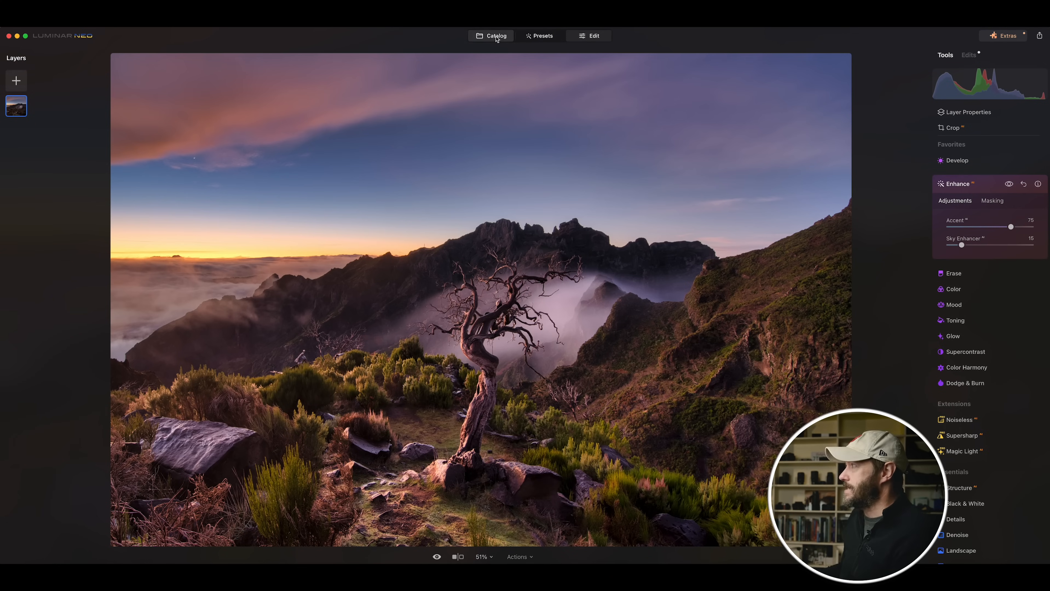
- Add the four wild garlic woodland photos from the Portfolio folder to Focus Stacking
left_click(497, 38)
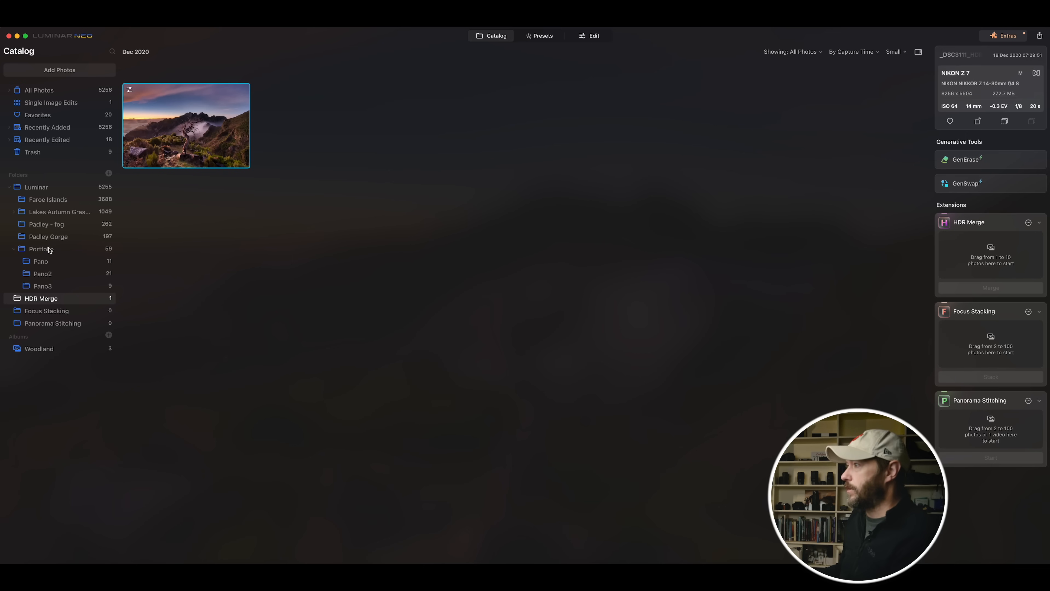
left_click(42, 248)
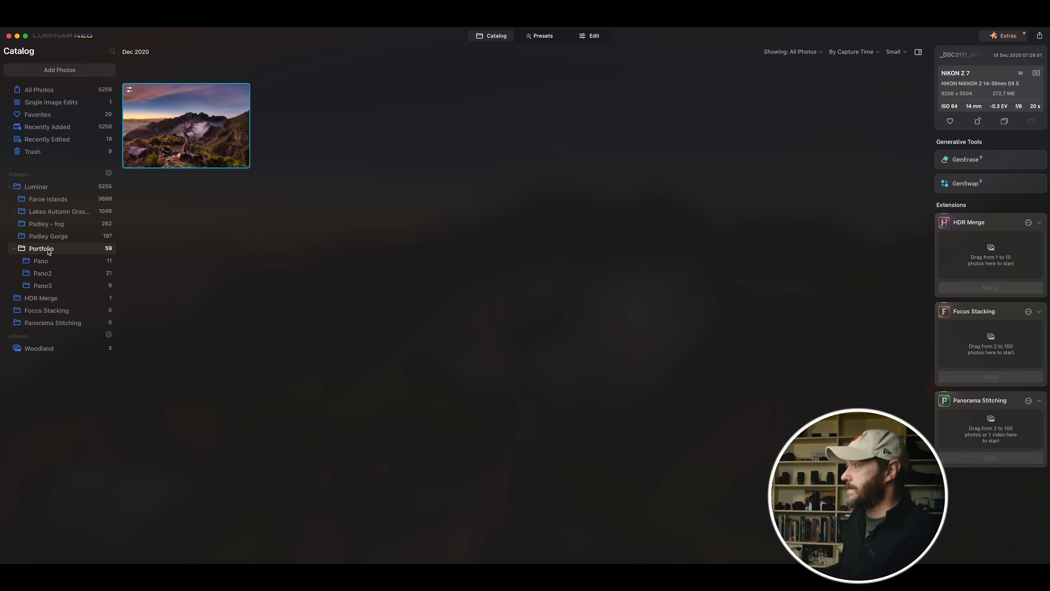
double_click(581, 256)
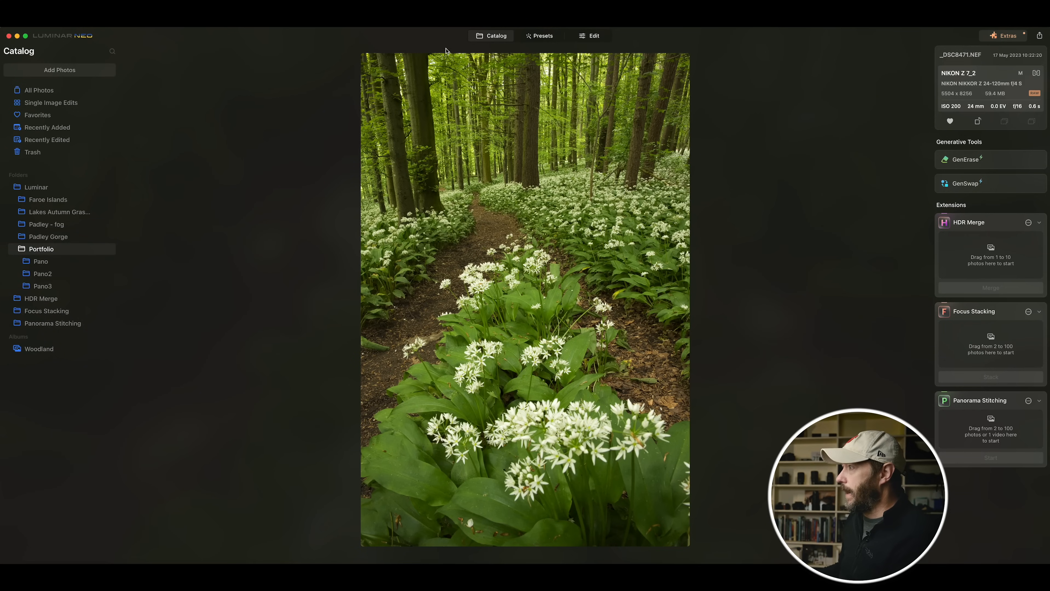
left_click(488, 36)
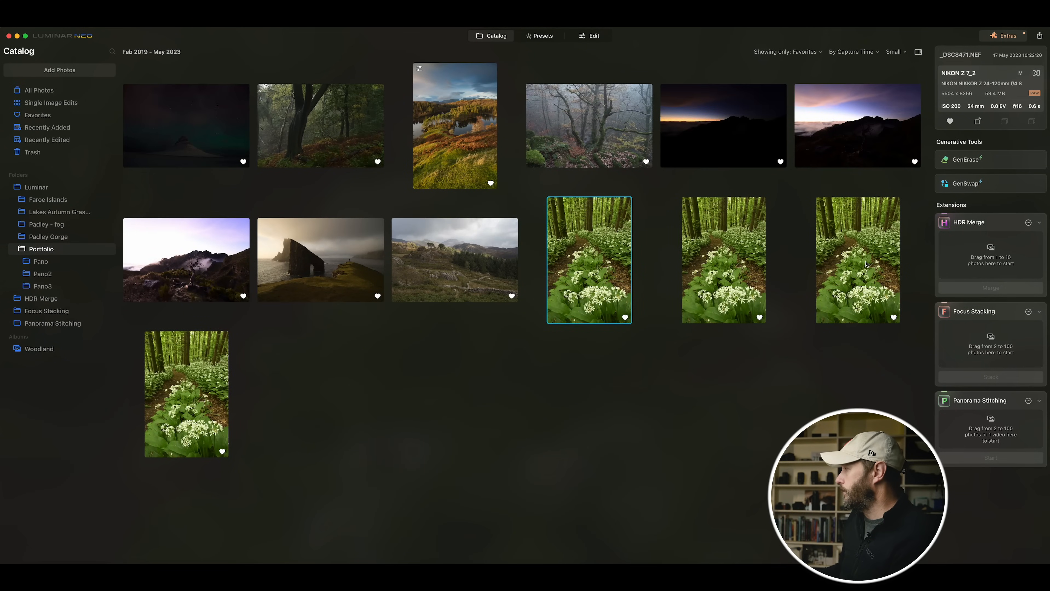
left_click(216, 386, "shift")
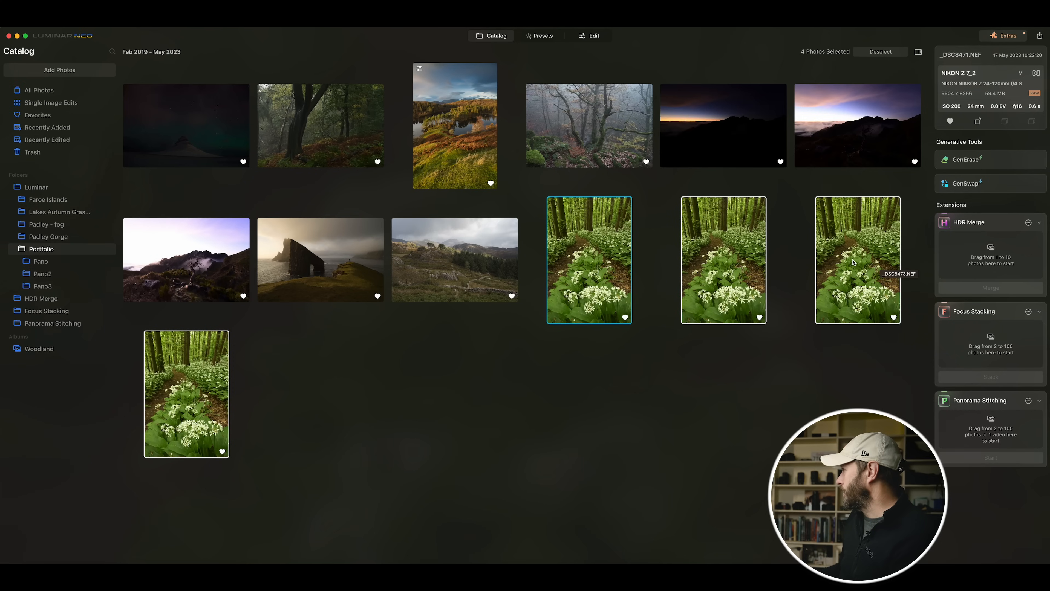
left_click_drag(851, 261, 968, 340)
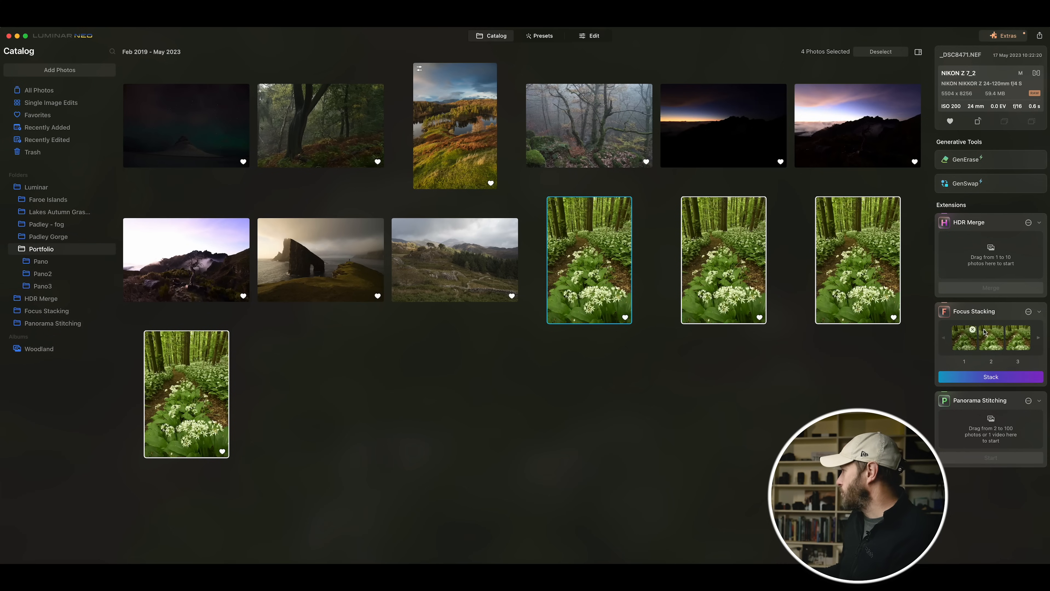
- Turn on Chromatic Aberration Reduction for Focus Stacking, and stack the wild garlic photos
left_click(1028, 312)
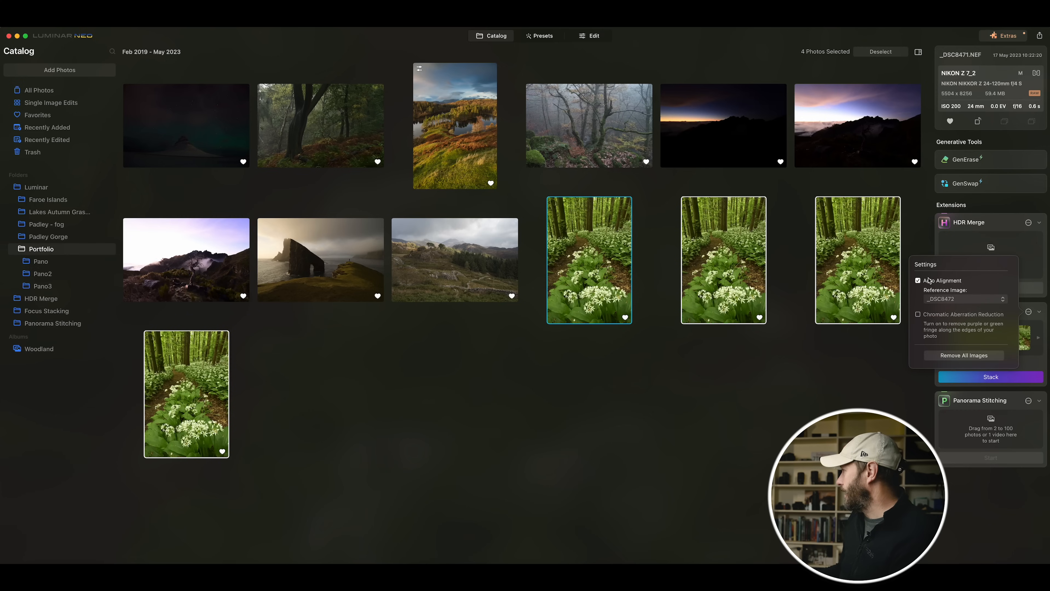
left_click(929, 320)
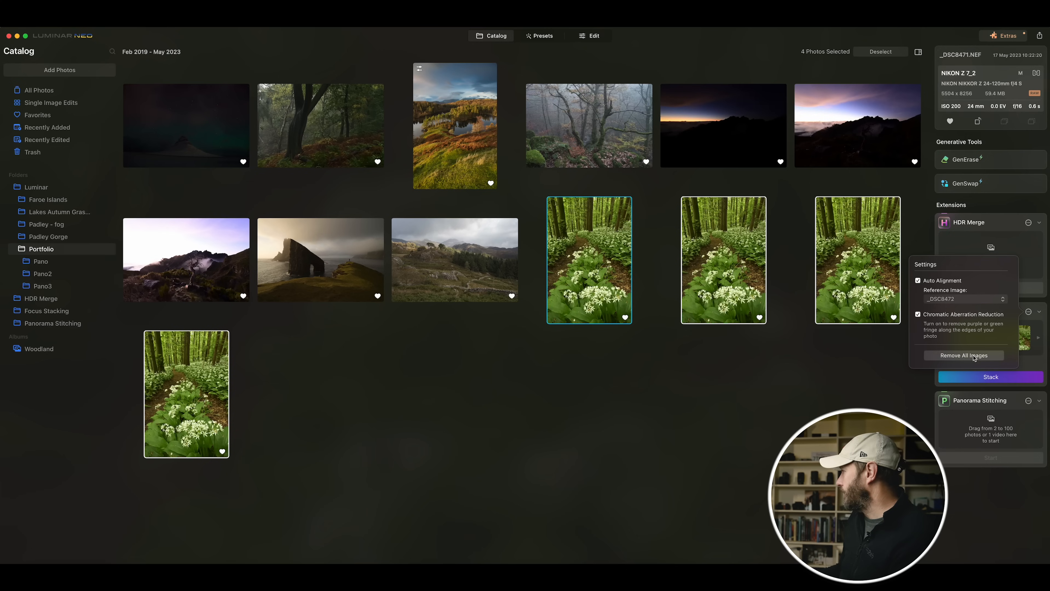
left_click(1042, 355)
left_click(1002, 377)
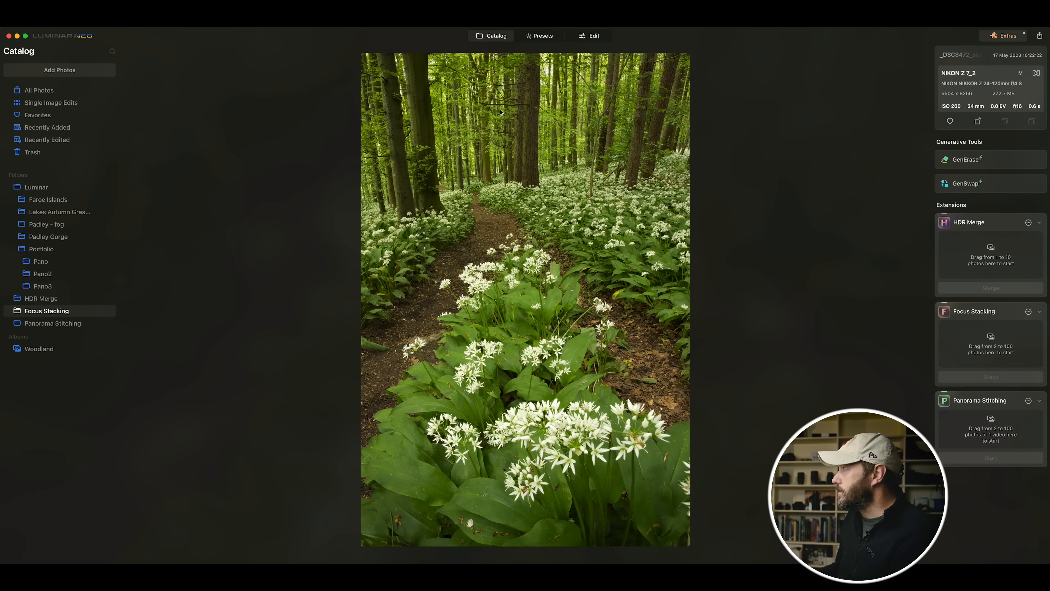
- Examine the stacked wild garlic image up close for sharpness, from the distant trees and path to the foreground flowers and leaves
left_click(493, 140)
left_click_drag(543, 241, 554, 190)
left_click_drag(596, 298, 569, 190)
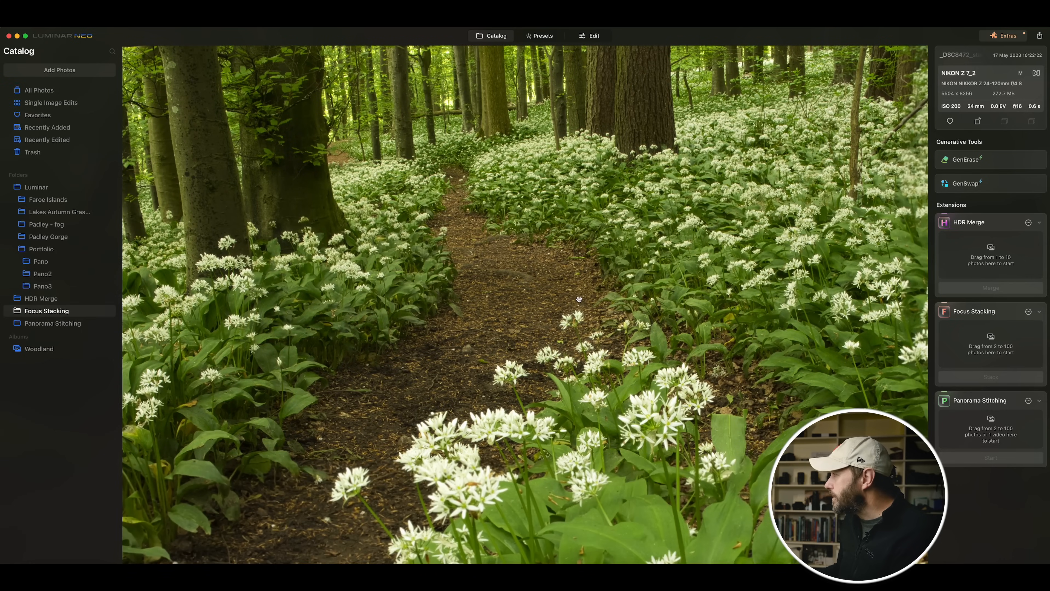
left_click_drag(579, 300, 599, 217)
left_click_drag(480, 352, 627, 271)
left_click_drag(667, 395, 593, 256)
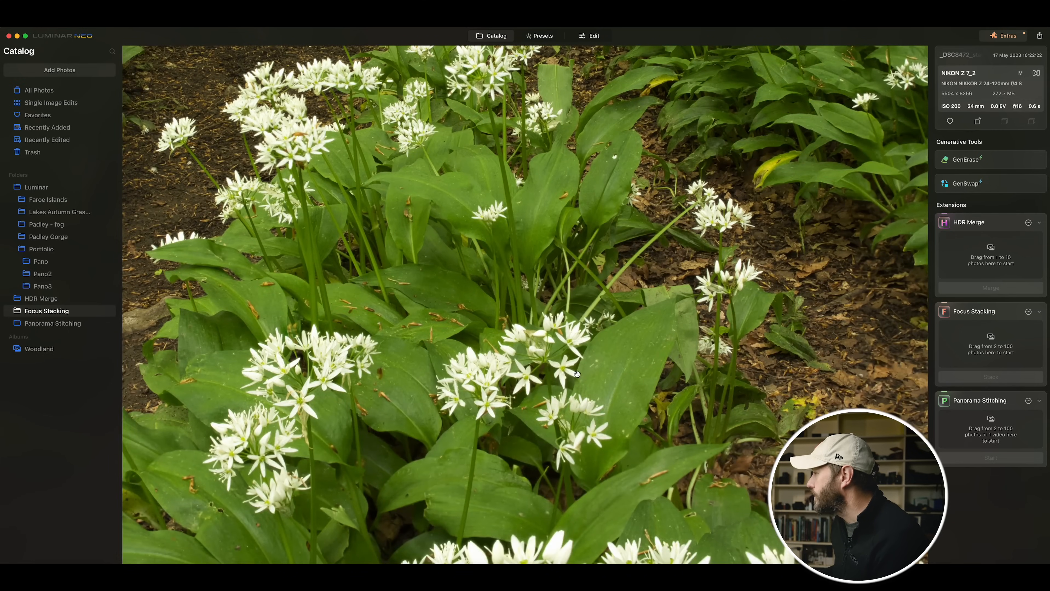
left_click_drag(577, 374, 612, 272)
left_click_drag(543, 371, 557, 244)
left_click_drag(576, 358, 417, 290)
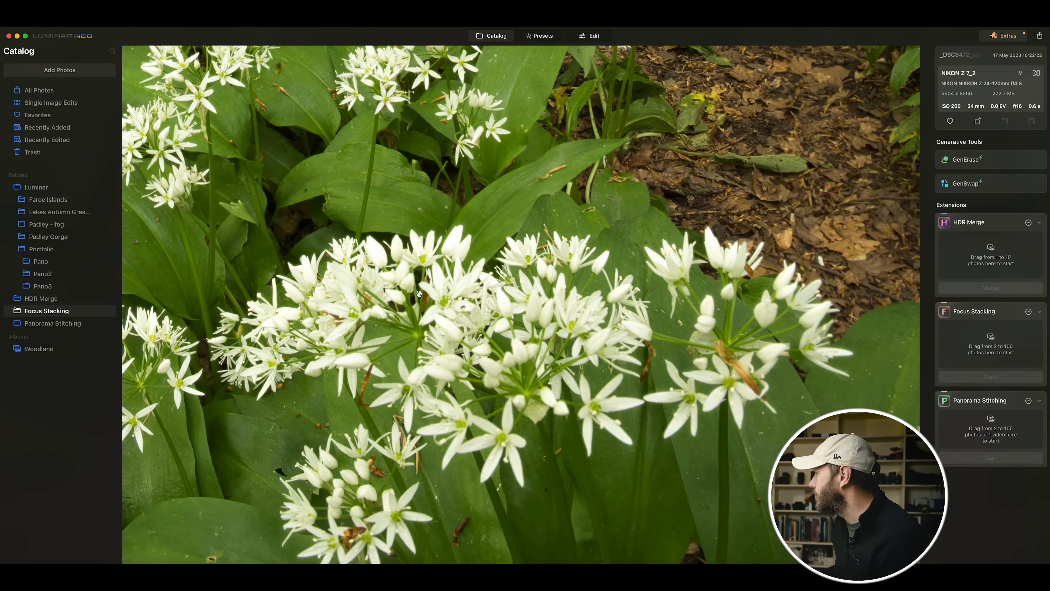
left_click_drag(536, 343, 485, 204)
left_click_drag(298, 446, 508, 439)
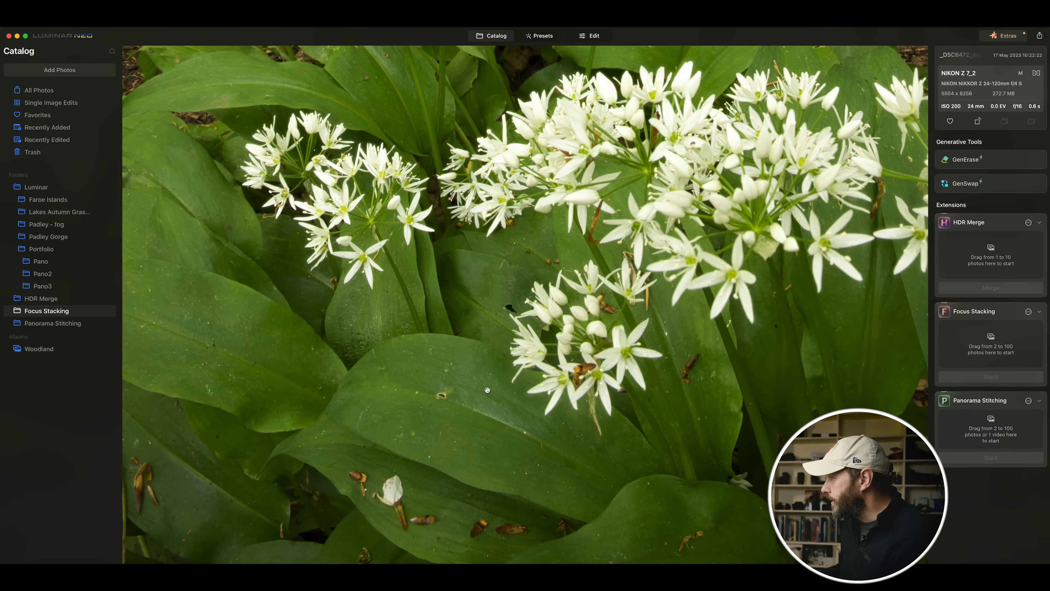
left_click_drag(433, 235, 544, 404)
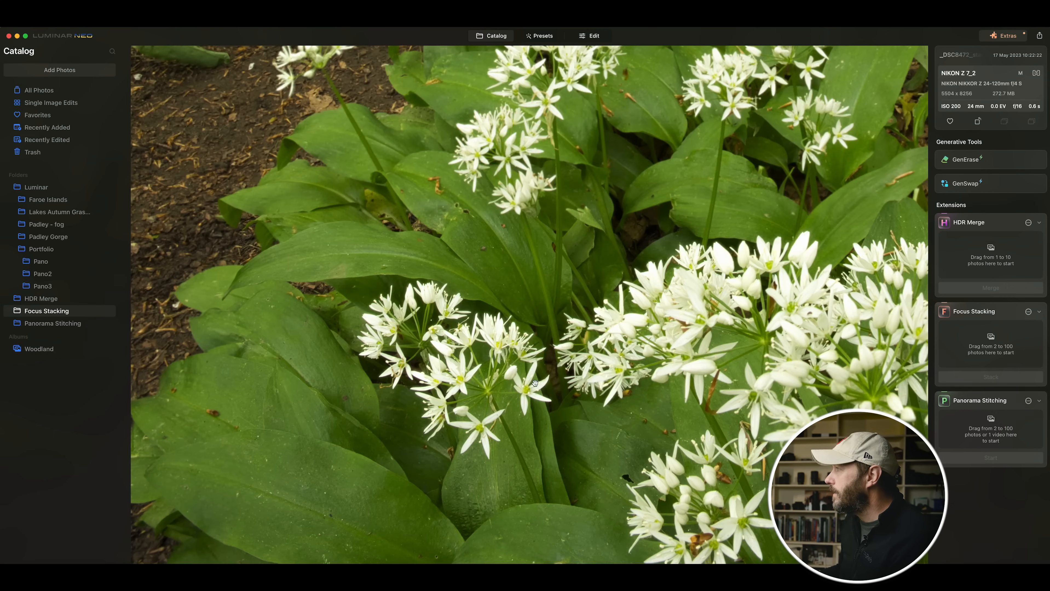
left_click_drag(423, 194, 423, 350)
left_click_drag(402, 206, 400, 360)
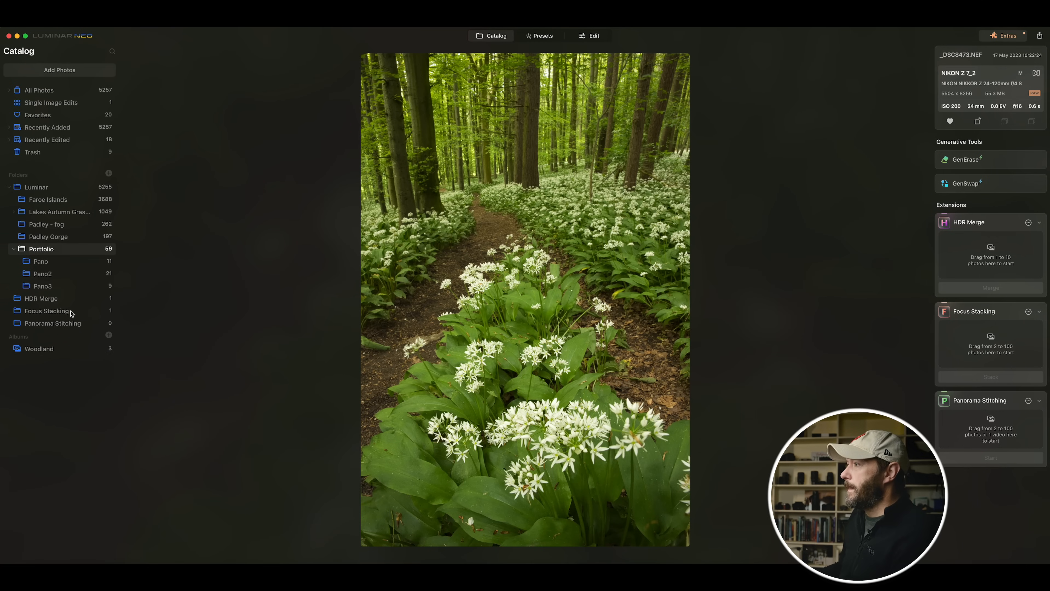
- Open the wild garlic woodland photo from the Portfolio folder for editing
left_click(71, 314)
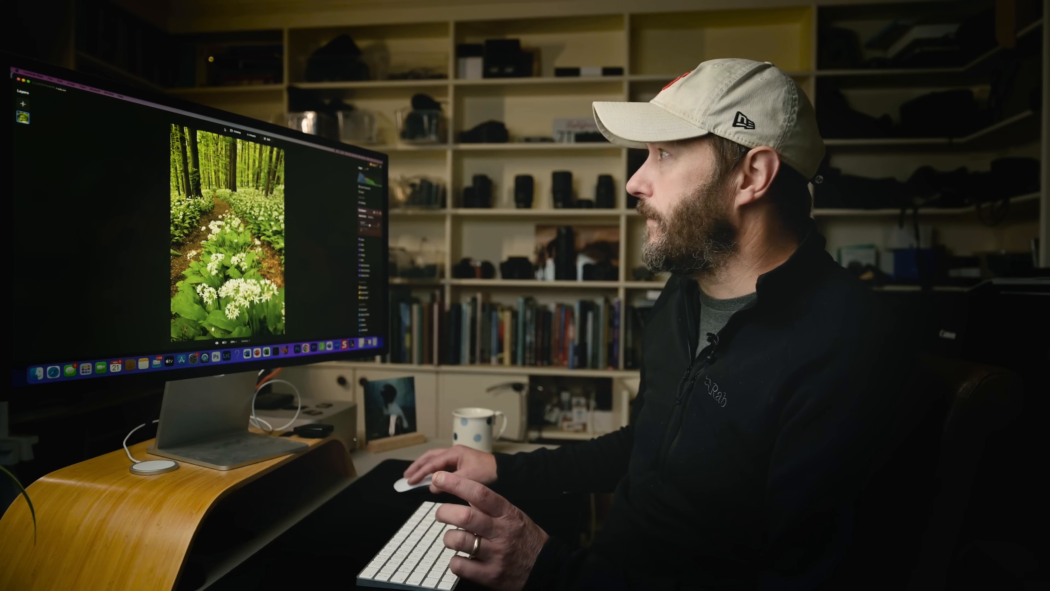
left_click(235, 131)
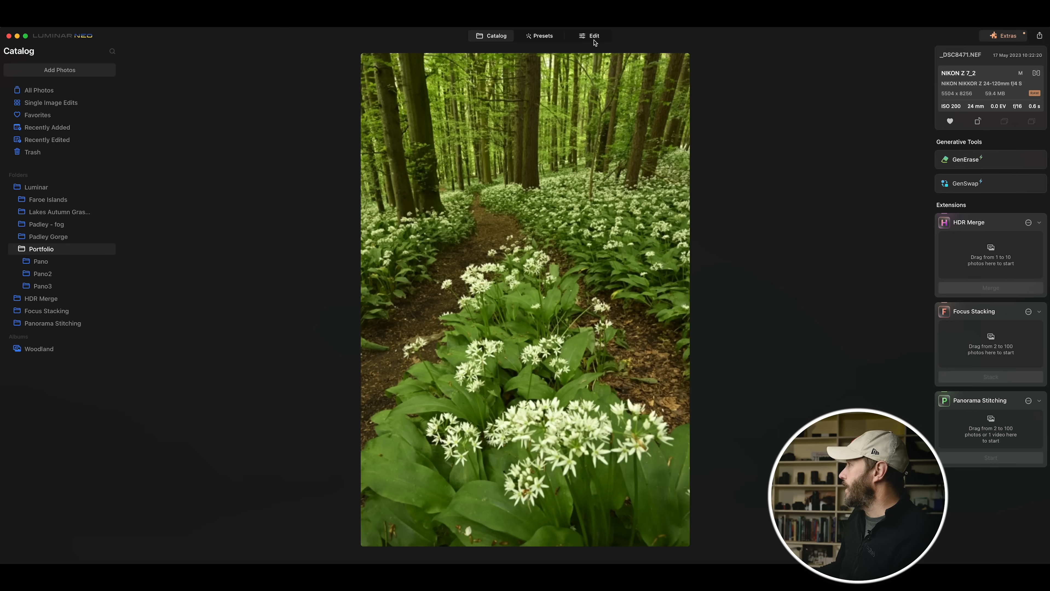
left_click(594, 40)
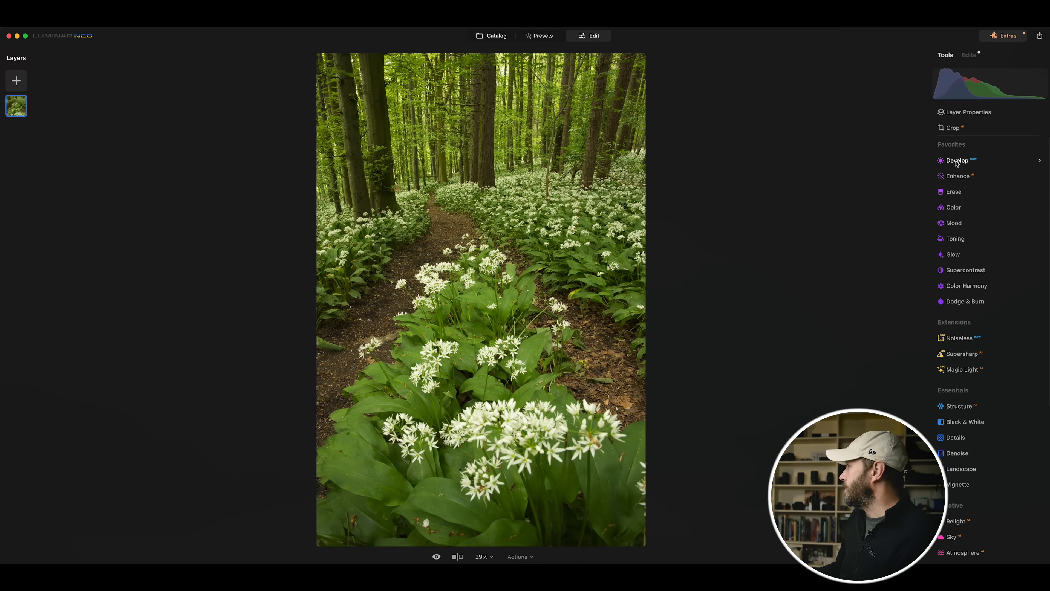
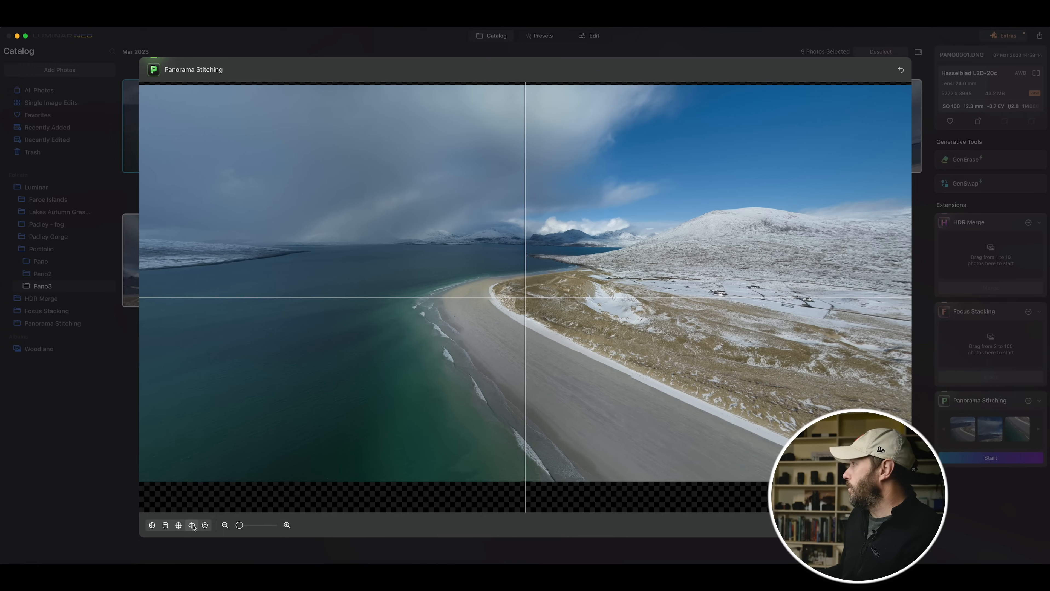
- Change the projection of the snowy coastline panorama, and save the cropped stitch
left_click(192, 525)
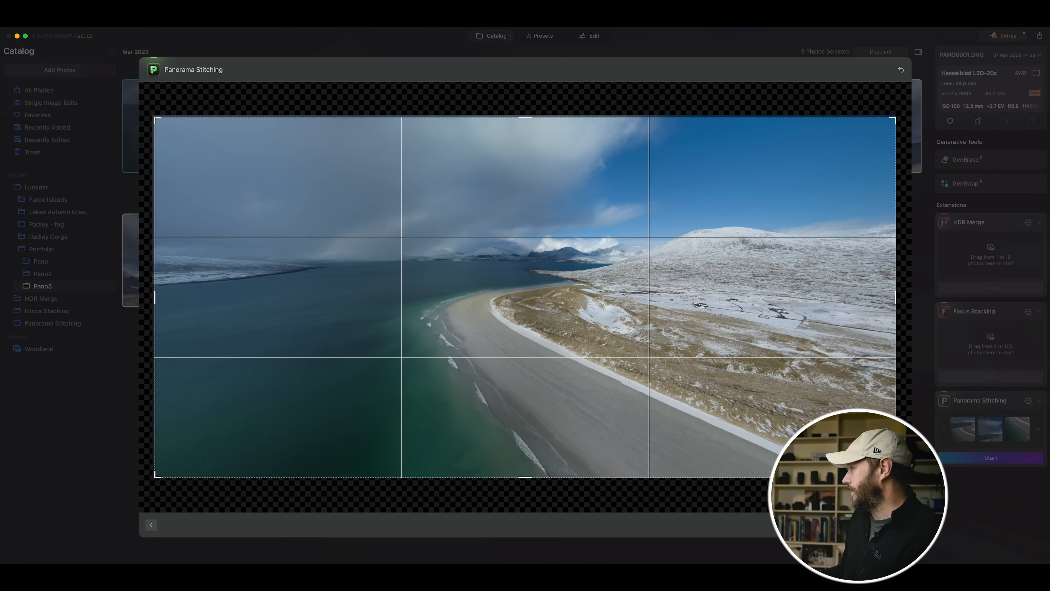
left_click(880, 525)
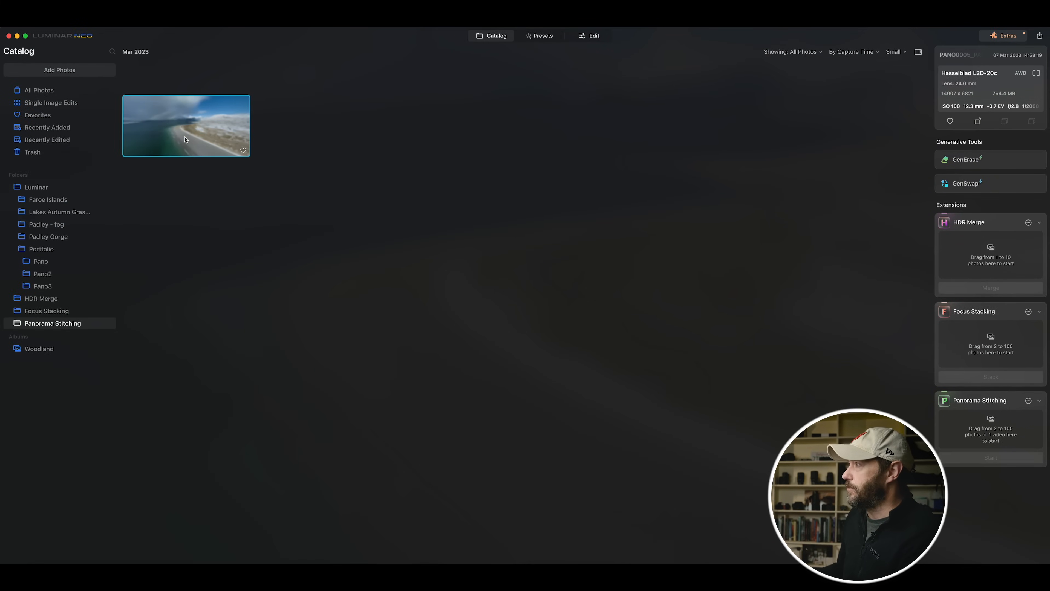
- View the stitched coastline panorama at full size, and inspect its details up close
double_click(185, 132)
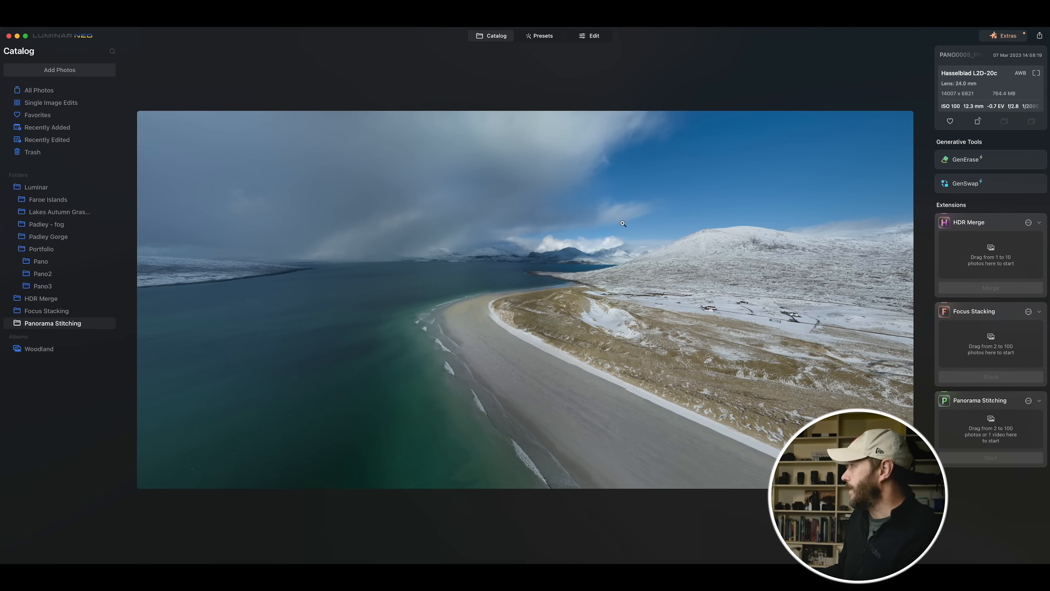
left_click(604, 261)
left_click_drag(347, 259, 411, 168)
left_click(411, 169)
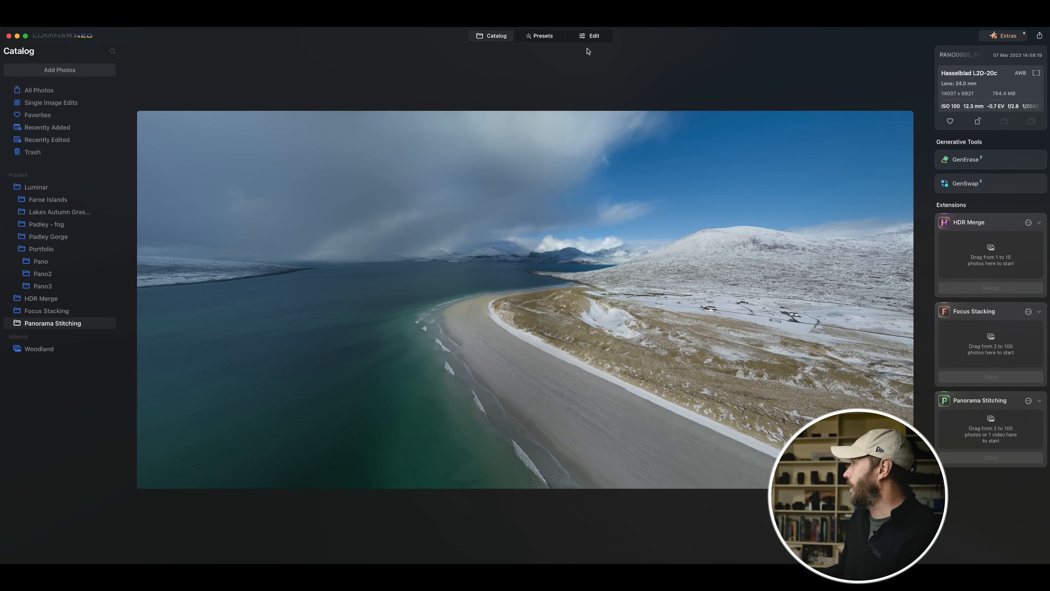
- Open the coastline panorama for editing and set its Enhance Accent to 46
left_click(591, 37)
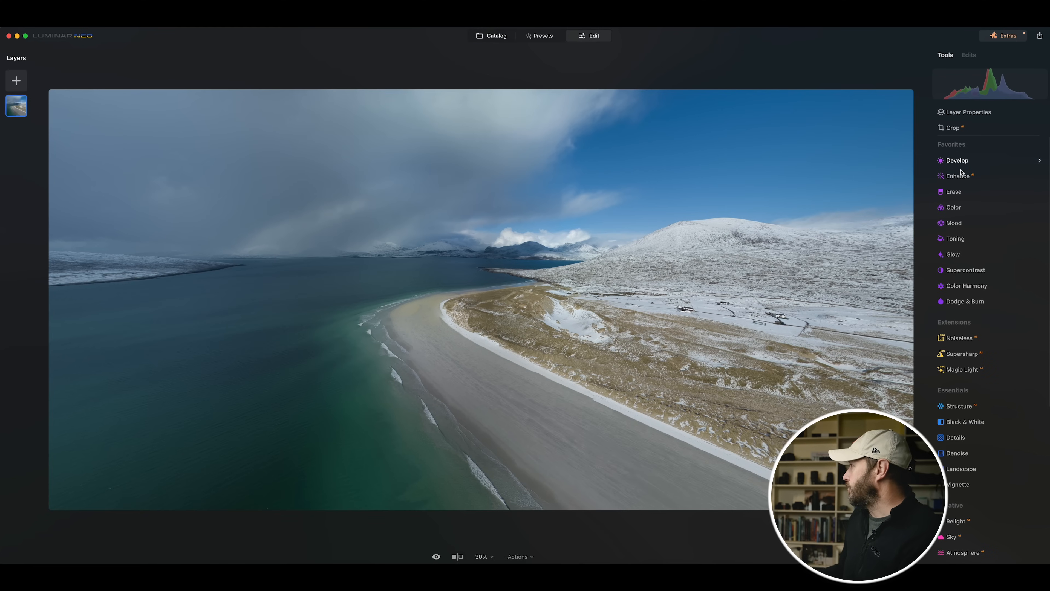
left_click(953, 176)
left_click_drag(948, 227, 992, 228)
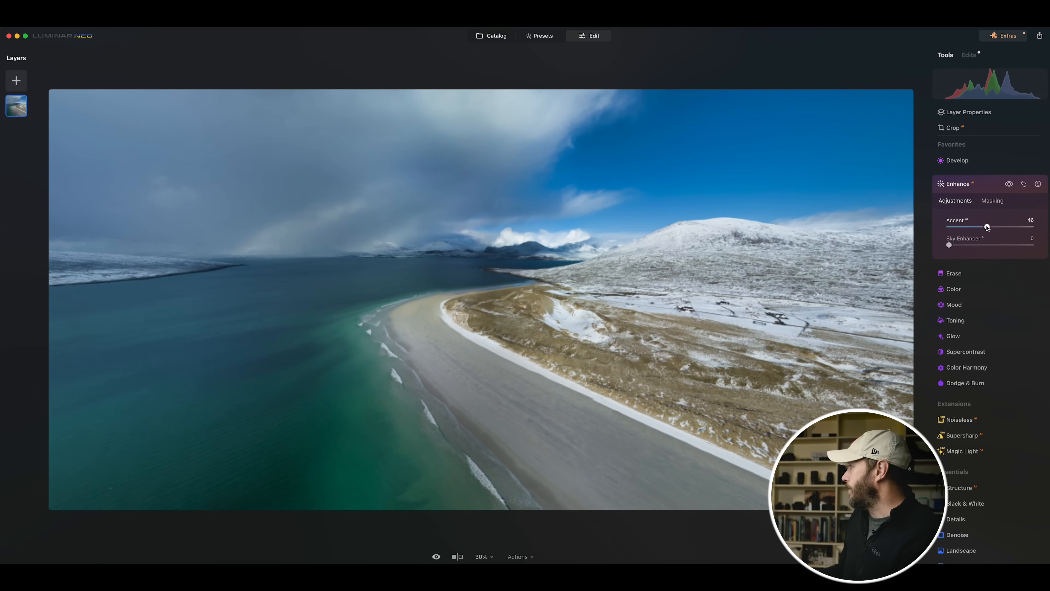
- Reduce the coastline panorama's color Saturation to -22
left_click(953, 289)
mouse_move(989, 259)
left_mouse_down()
mouse_move(1001, 259)
mouse_move(983, 259)
left_mouse_up()
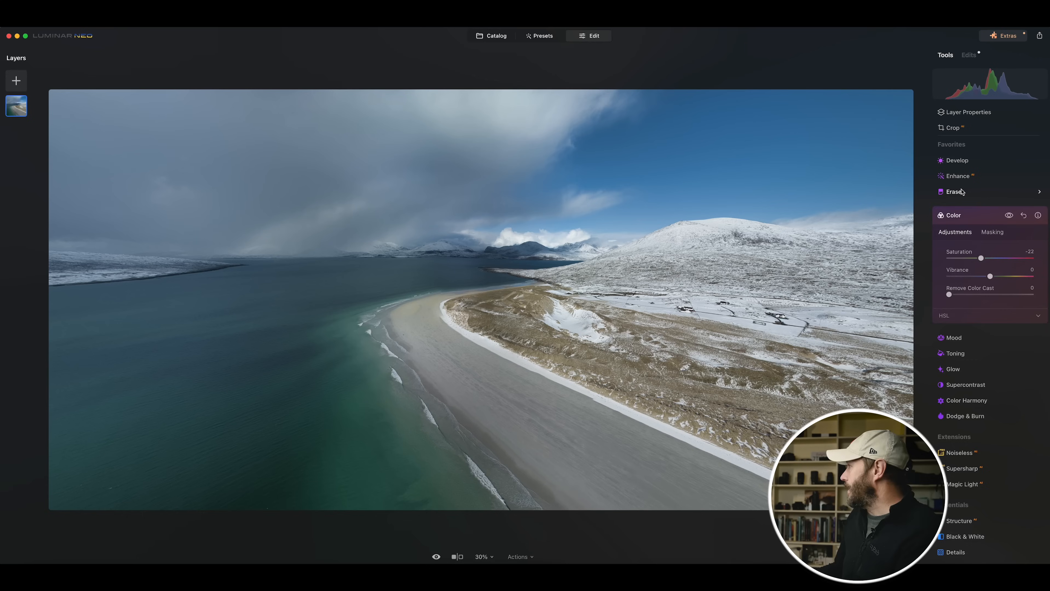
left_click(953, 198)
left_click(967, 194)
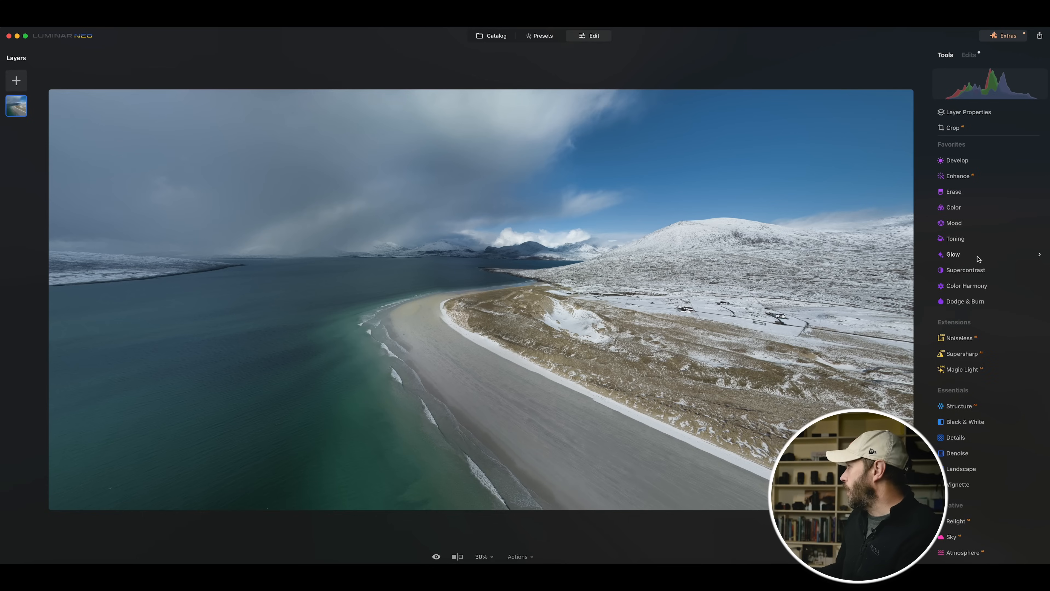
- Open the dark autumn woodland photo with the large tree trunk from the Woodland album for editing
left_click(491, 36)
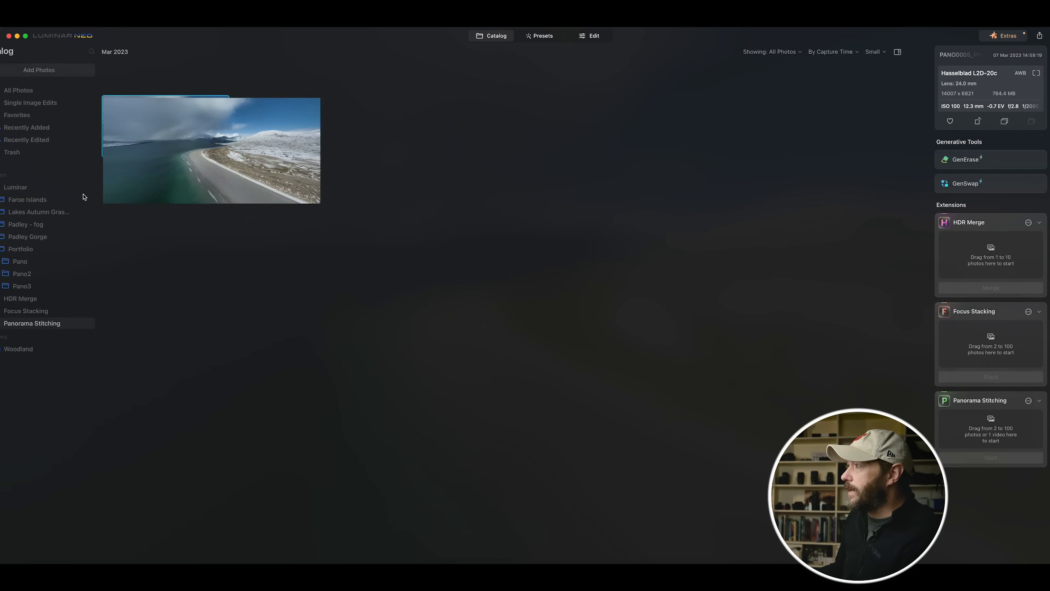
left_click(52, 352)
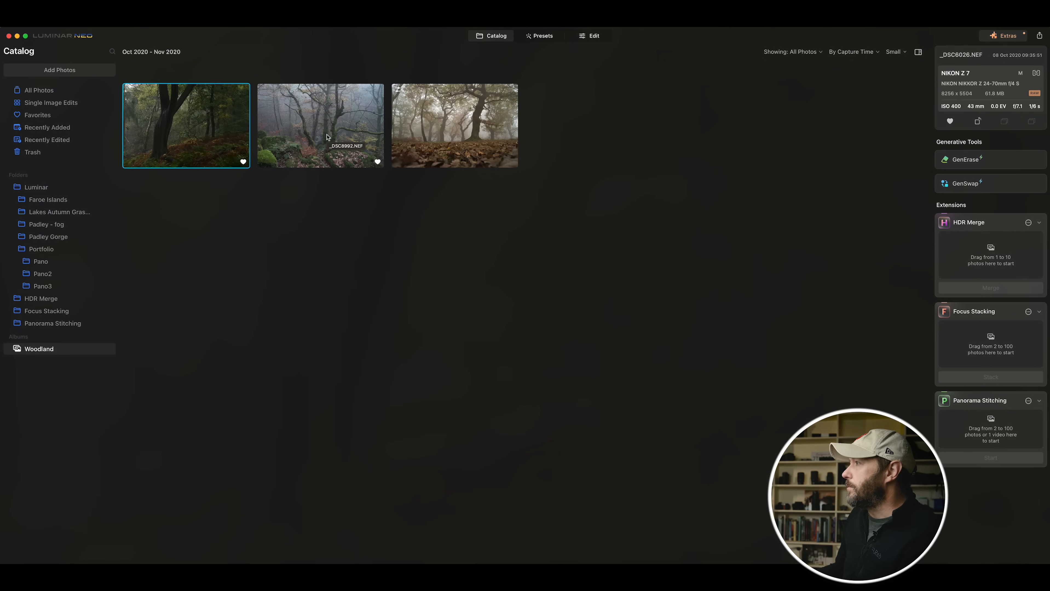
double_click(195, 136)
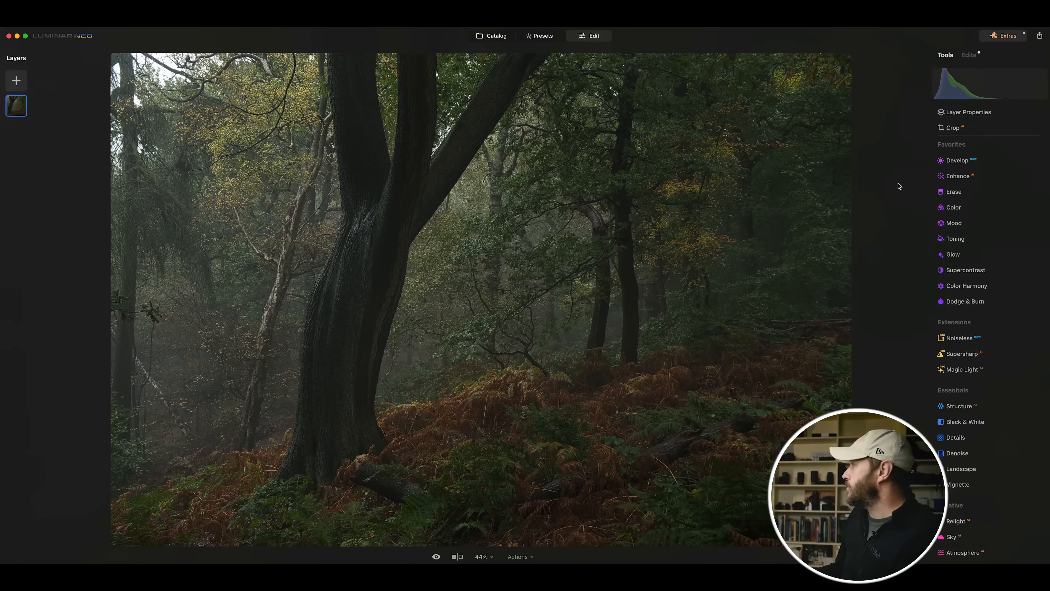
- Crop the woodland photo with the automatic Composition suggestion, shifting the frame to include more of the foreground ferns and tree base
left_click(954, 129)
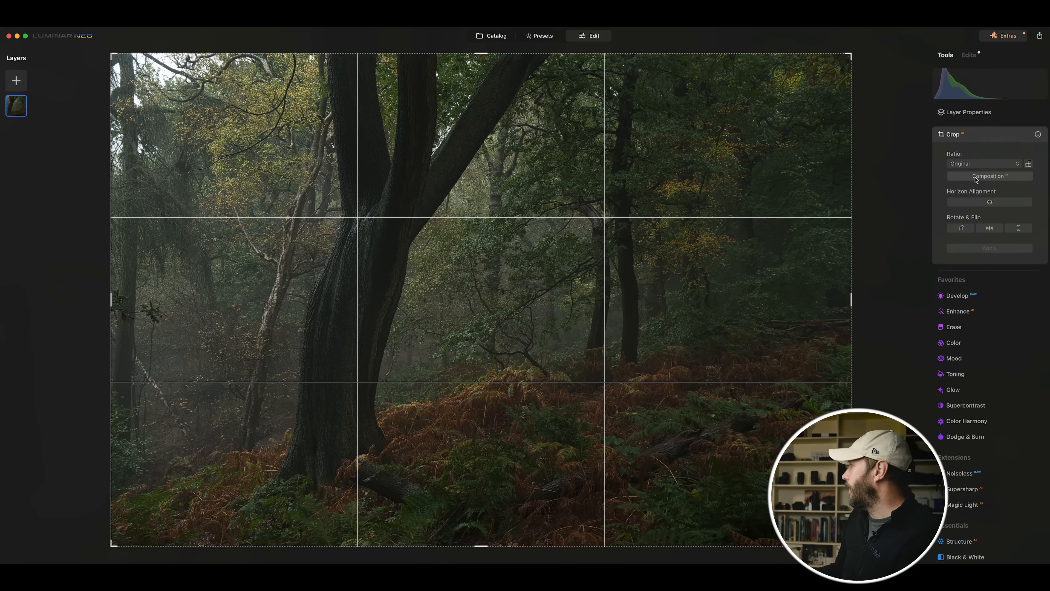
left_click(980, 179)
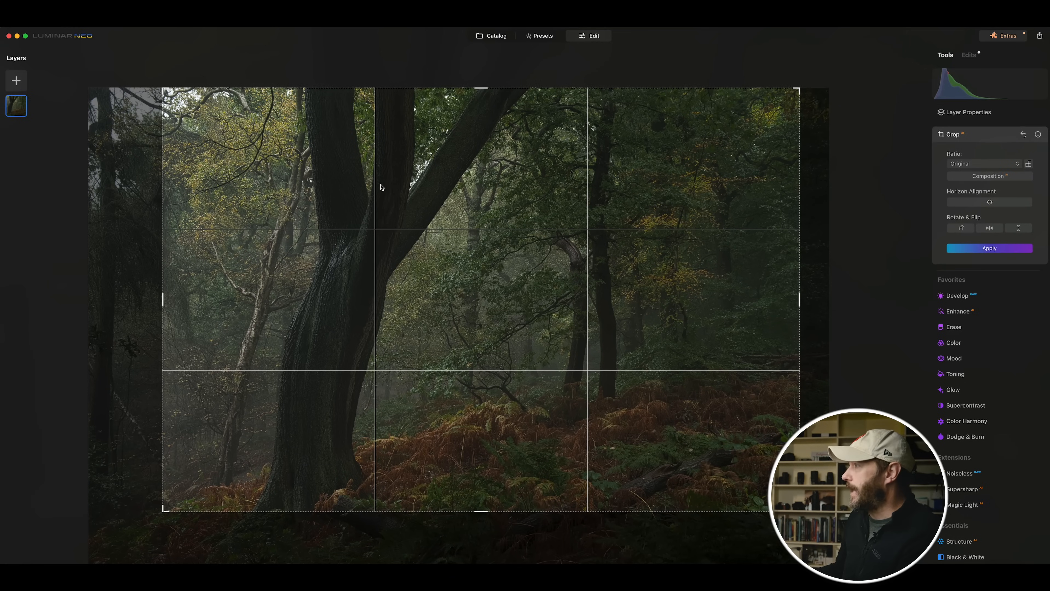
mouse_move(484, 198)
left_mouse_down()
mouse_move(475, 251)
mouse_move(475, 216)
left_mouse_up()
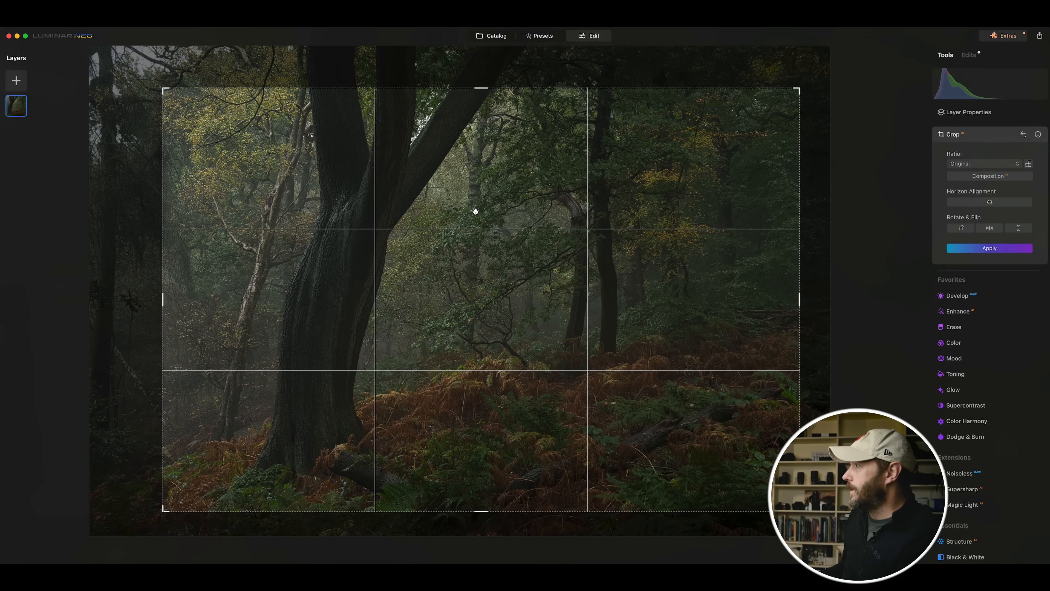
key("Return")
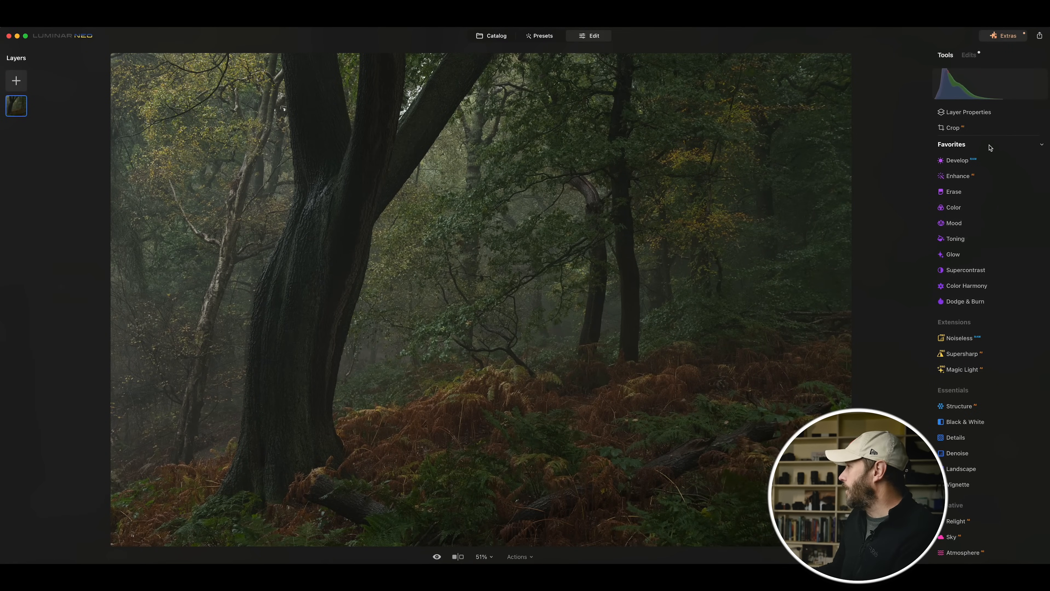
- Develop the woodland photo with Exposure at 0.39 and Smart Contrast at -1
left_click(976, 160)
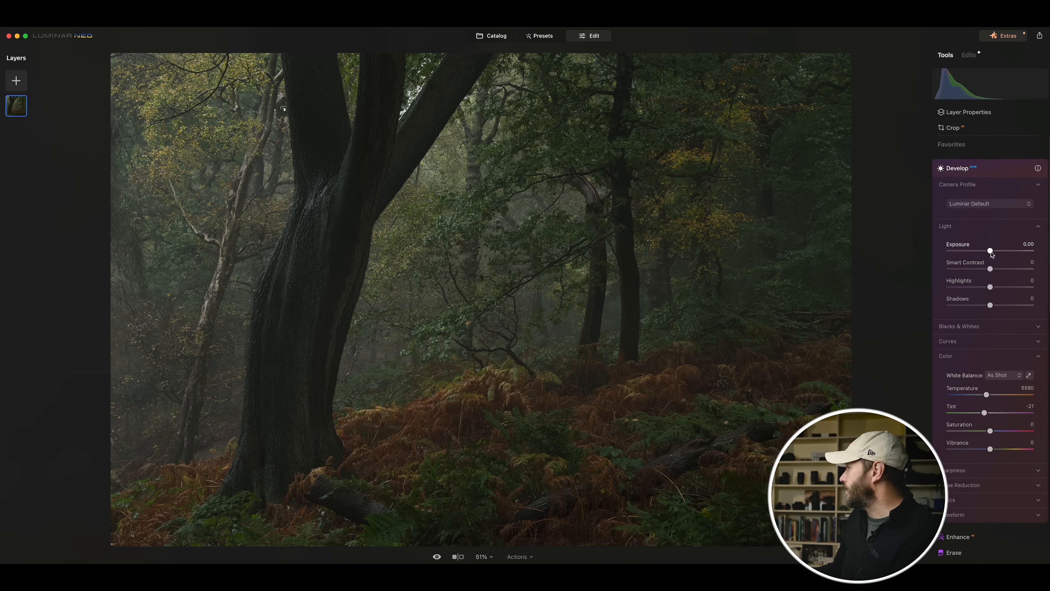
left_click_drag(992, 254, 995, 254)
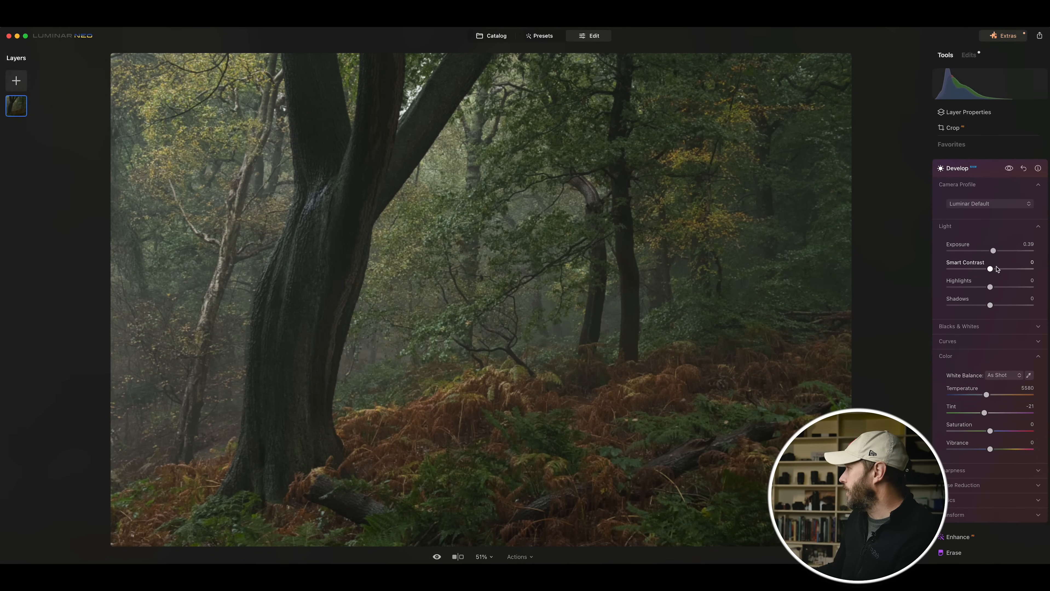
left_click_drag(990, 269, 993, 270)
- Shape the Develop tone curve into a gentle S, raising the highlights and pulling down the shadows
left_click(952, 341)
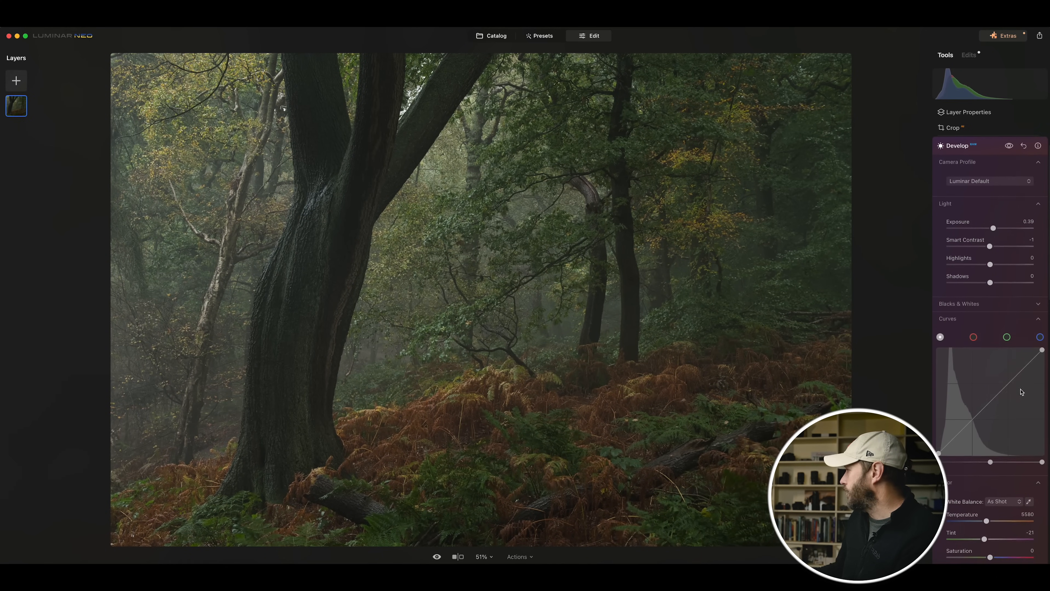
left_click_drag(1020, 375, 1016, 368)
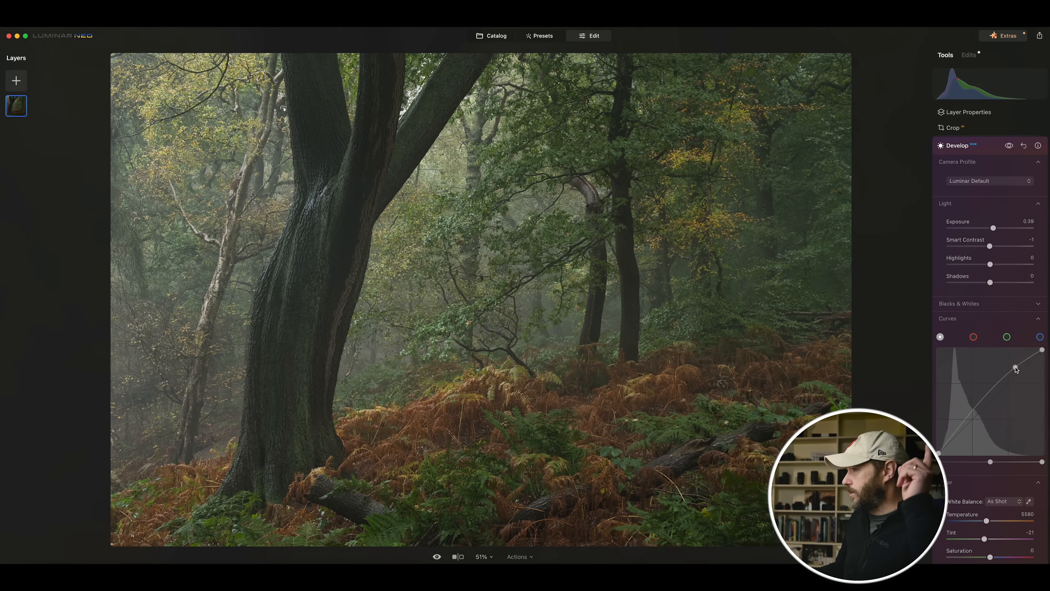
left_click_drag(964, 422, 965, 424)
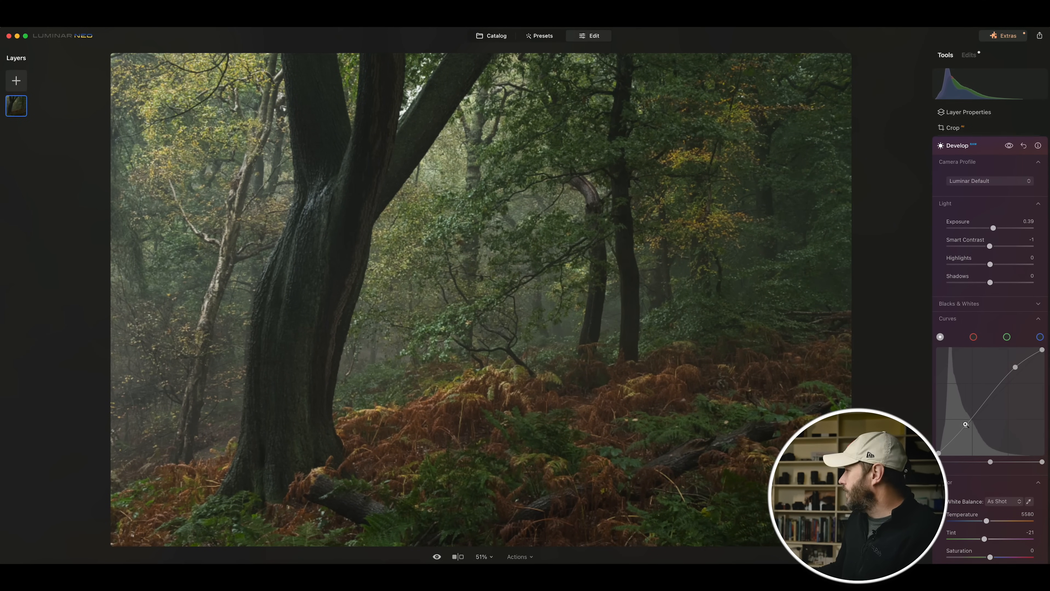
- Set the woodland photo's Temperature to 6259, Tint to -26 and Shadows to 16 in Develop
left_click_drag(986, 521, 990, 521)
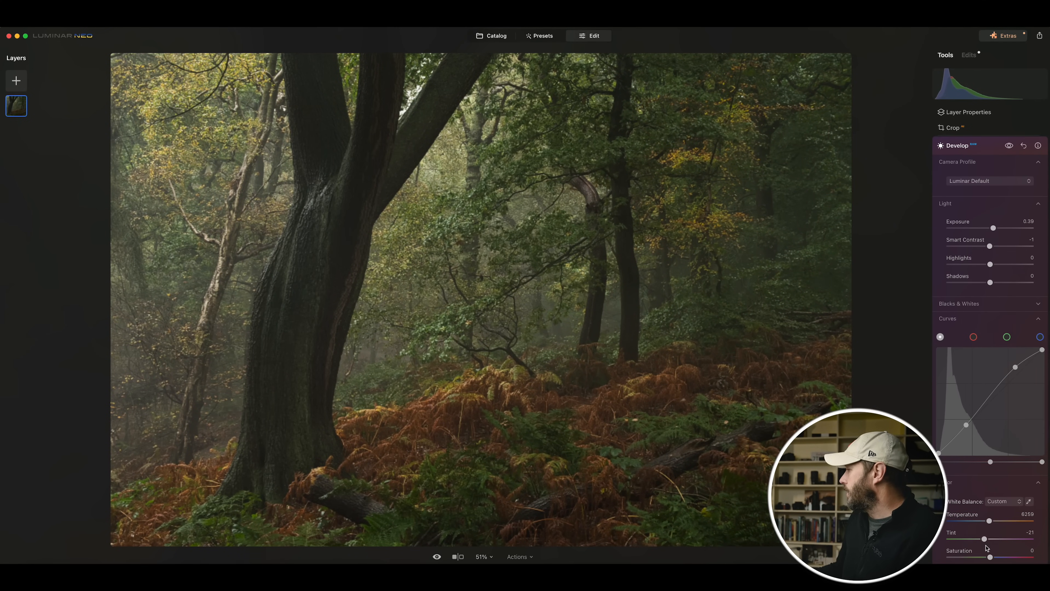
left_click_drag(983, 539, 987, 540)
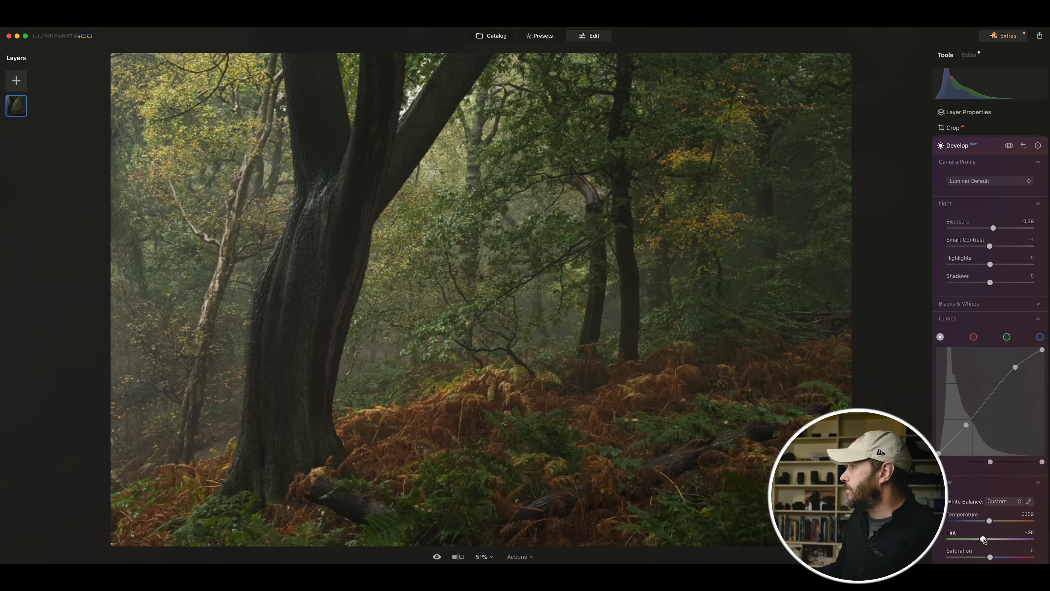
left_click_drag(990, 283, 998, 285)
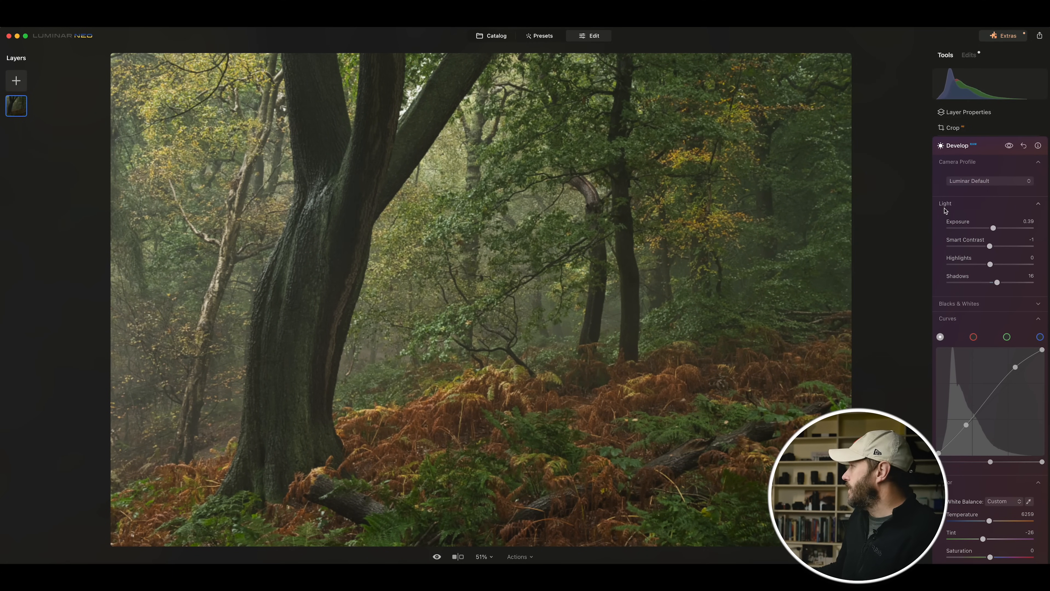
left_click(966, 148)
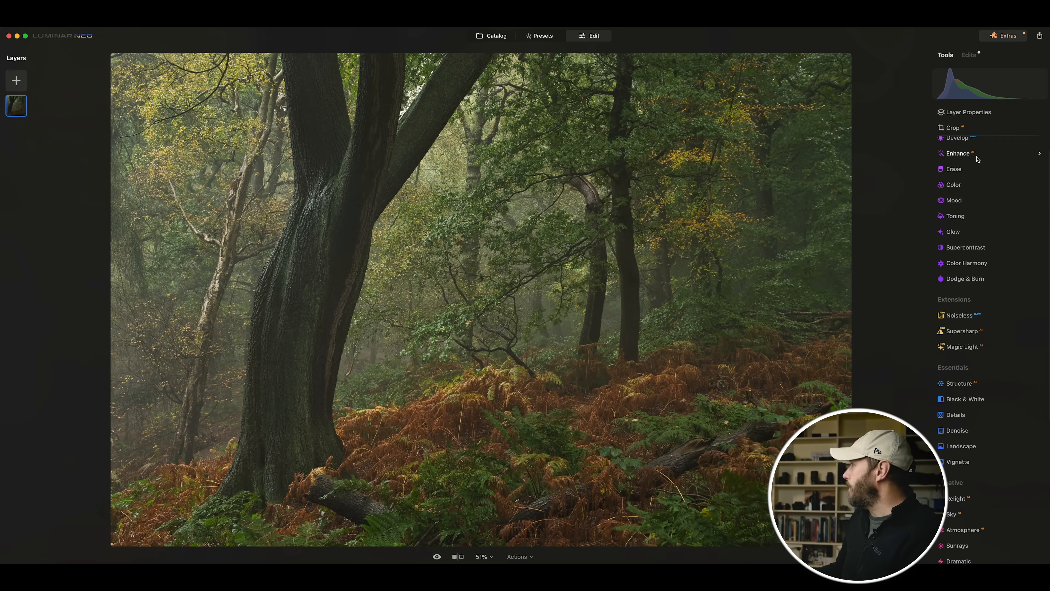
- Set the woodland photo's Enhance Accent to 21, and inspect the trunk and foliage at 100%
left_click(958, 177)
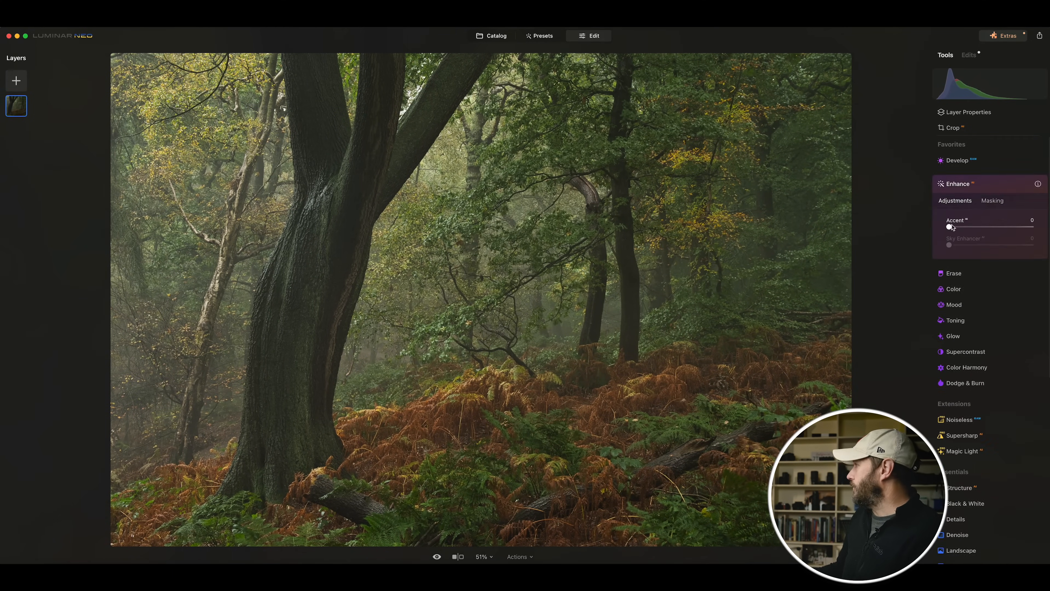
mouse_move(949, 227)
left_mouse_down()
mouse_move(974, 229)
mouse_move(948, 228)
mouse_move(962, 227)
left_mouse_up()
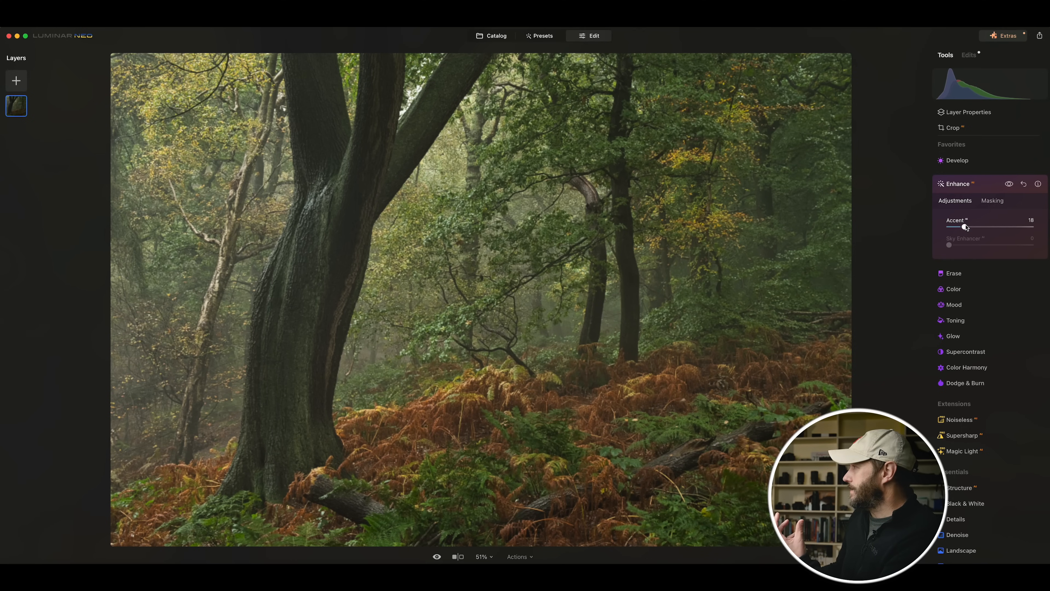
mouse_move(965, 227)
left_mouse_down()
mouse_move(957, 227)
mouse_move(966, 231)
left_mouse_up()
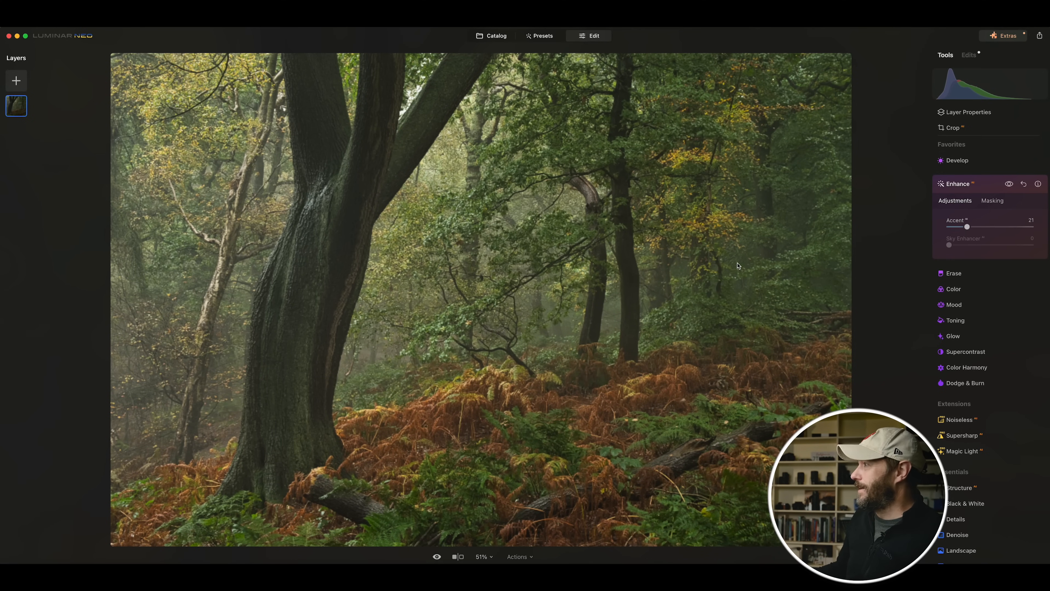
left_click(270, 259)
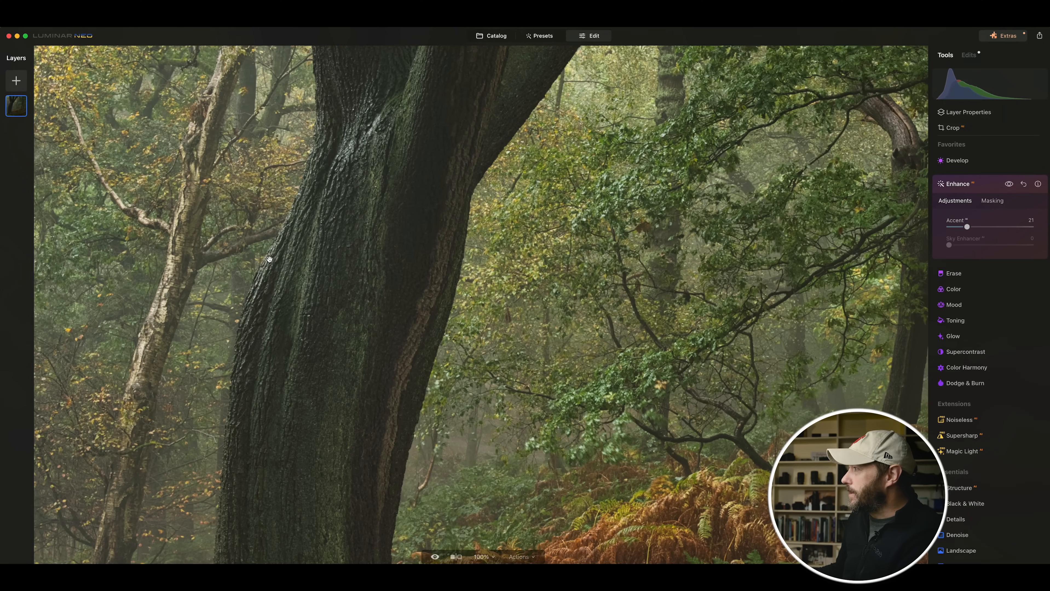
left_click_drag(629, 279, 432, 308)
left_click(814, 244)
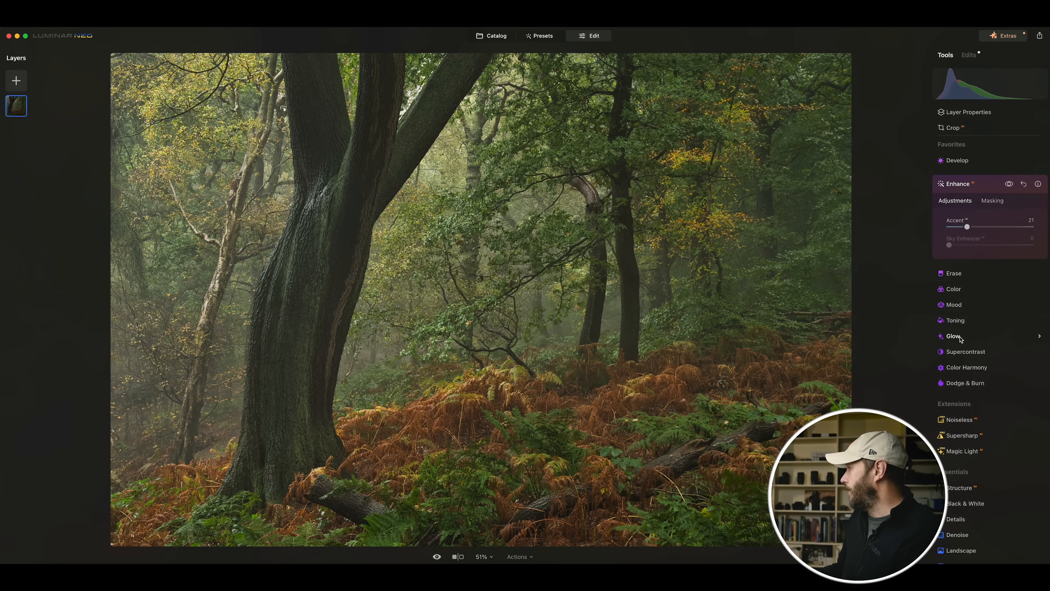
- Add a Glow of type Orton Effect to the woodland photo with an Amount of 13
left_click(953, 336)
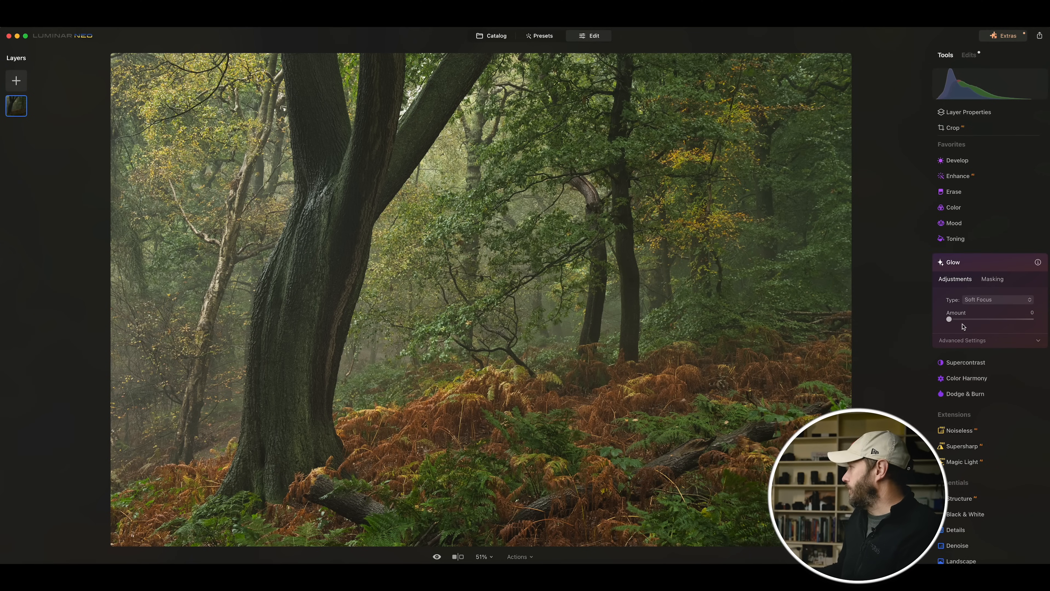
left_click(998, 300)
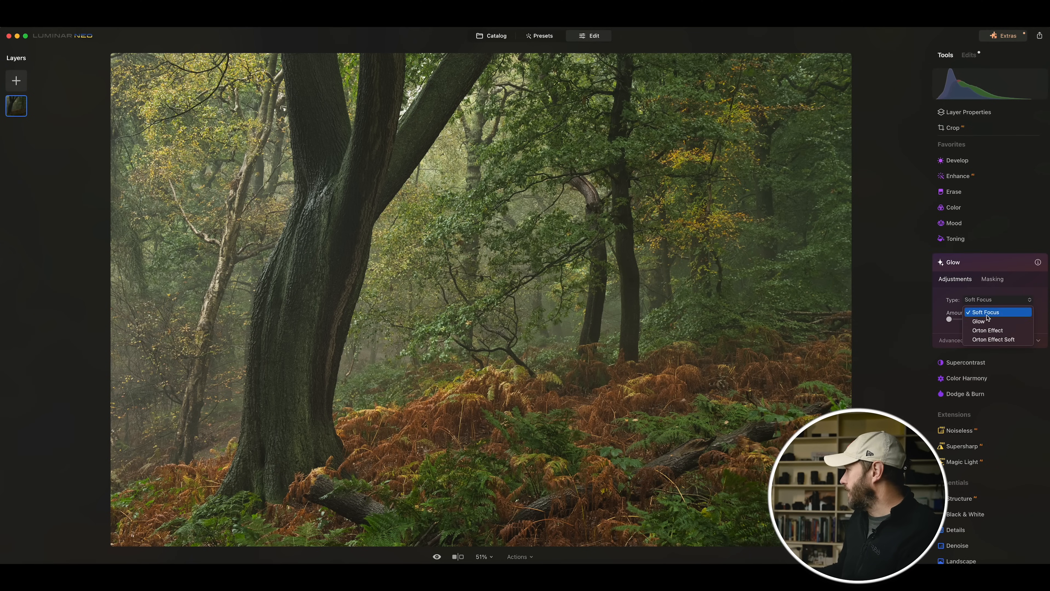
left_click(996, 331)
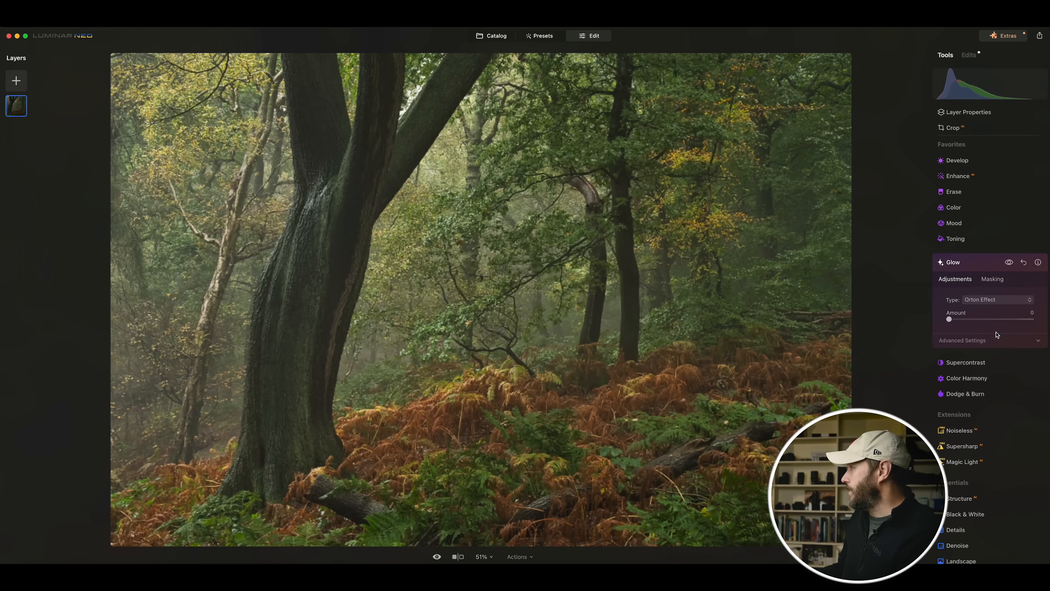
left_click_drag(948, 320, 960, 323)
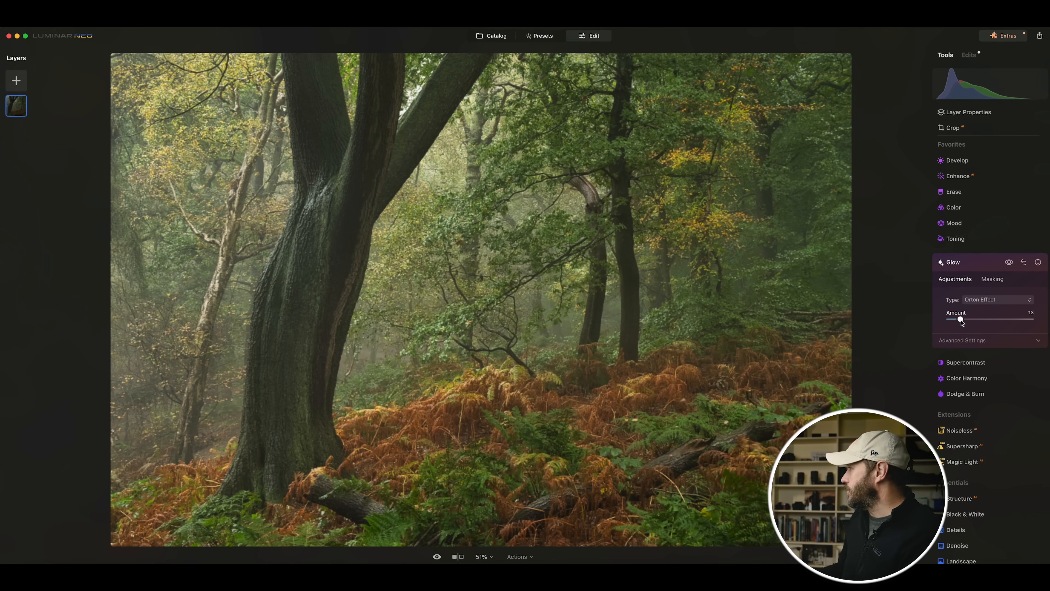
- Refine the Orton glow with Warmth 12, Brightness -3, Softness 74 and Amount 26
left_click(968, 340)
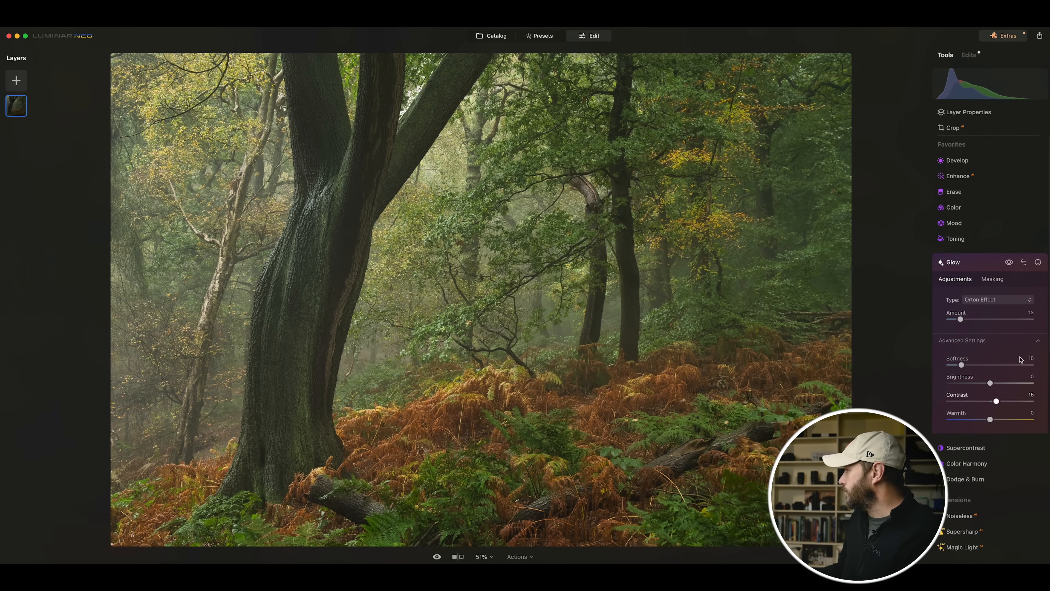
left_click_drag(991, 422, 998, 421)
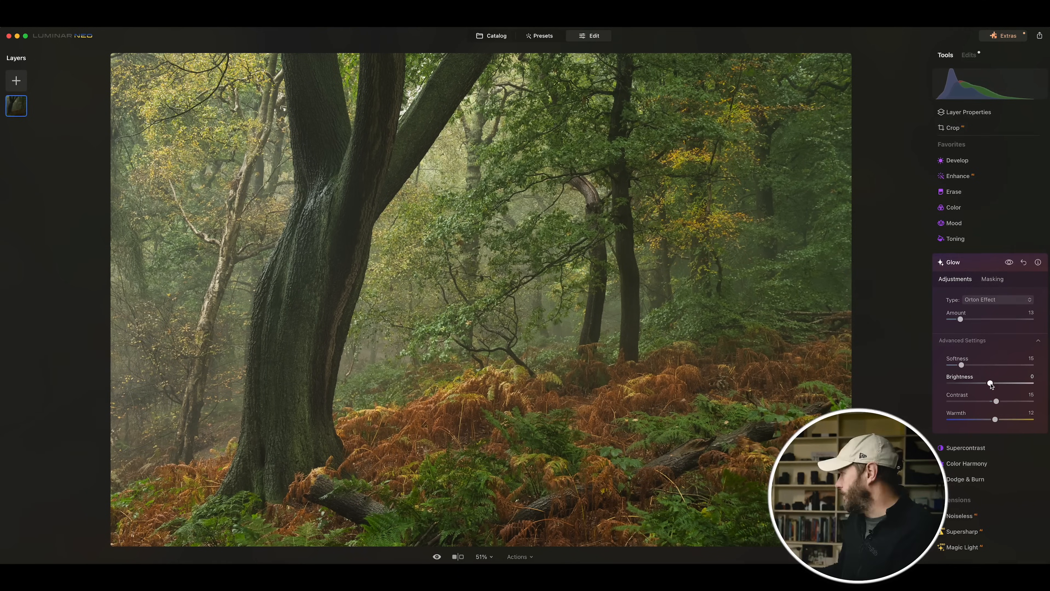
left_click_drag(989, 385, 988, 385)
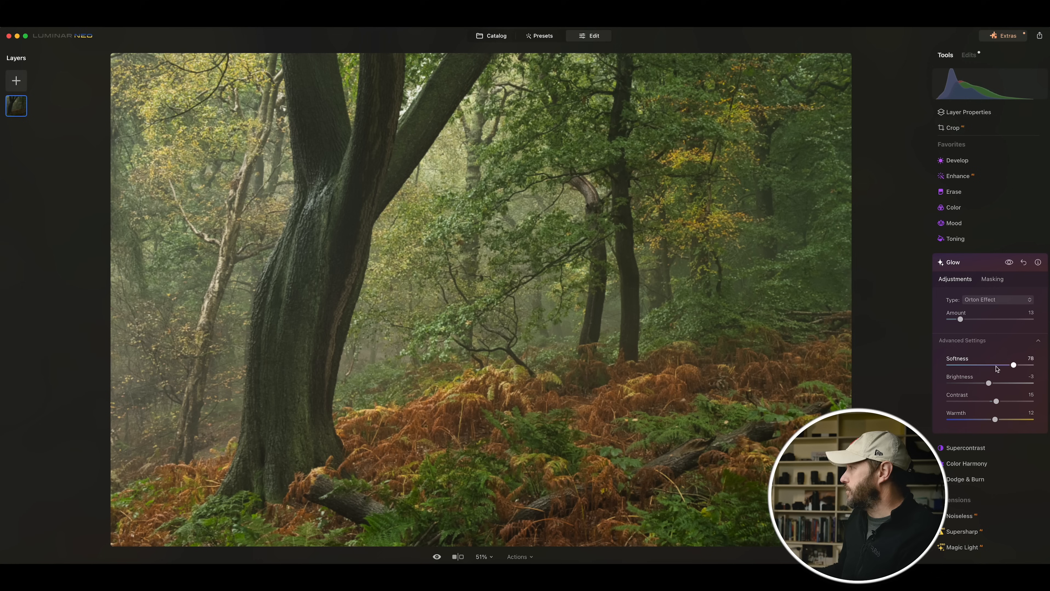
left_click_drag(961, 321, 976, 322)
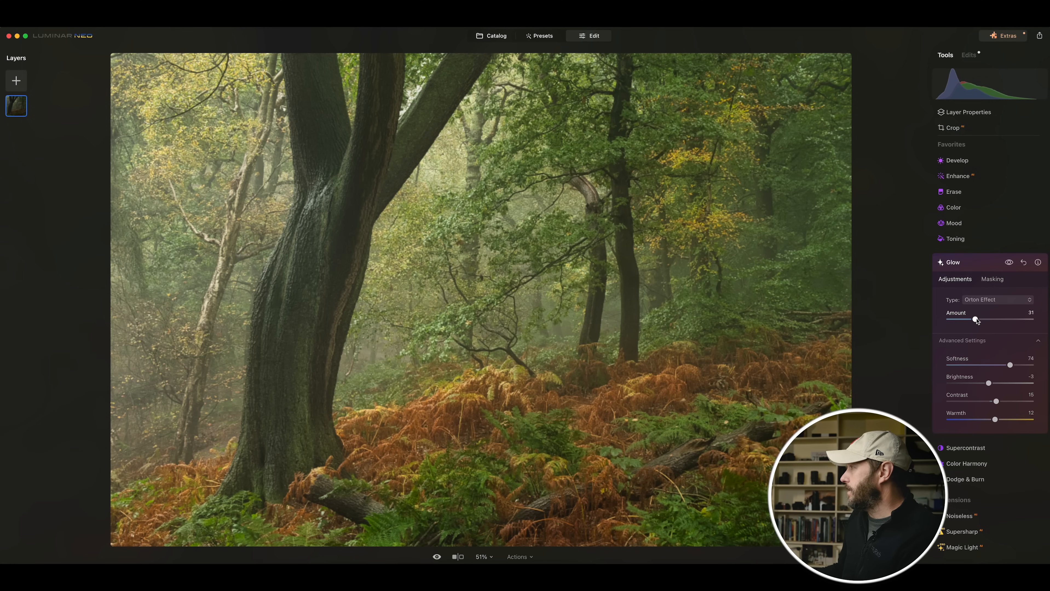
- Inspect the glow at 100%, set its Softness to 61, and compare the photo with and without it
left_click(471, 256)
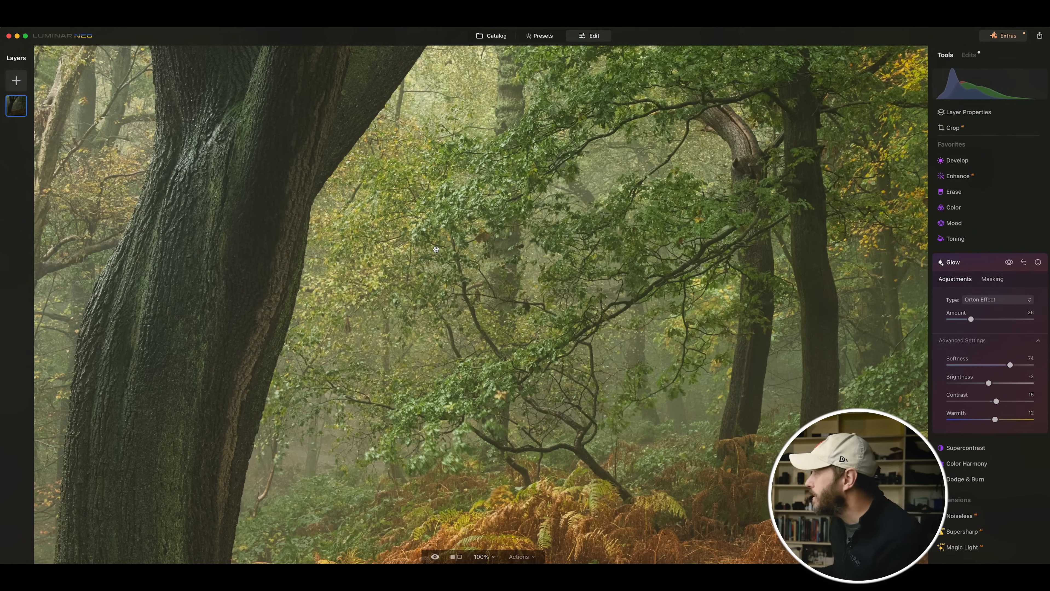
left_click(433, 248)
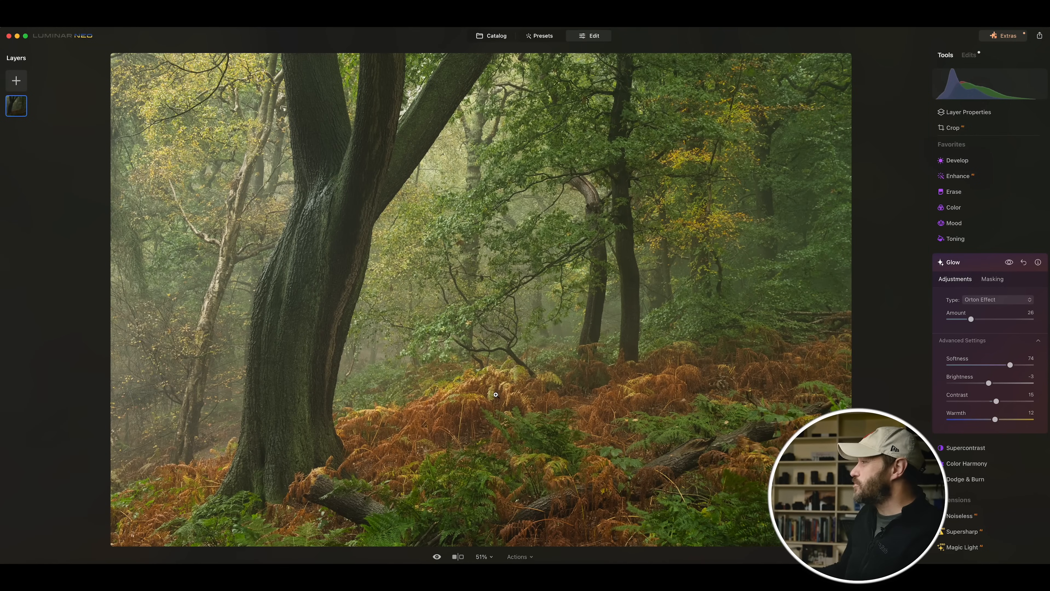
left_click_drag(1013, 365, 1002, 366)
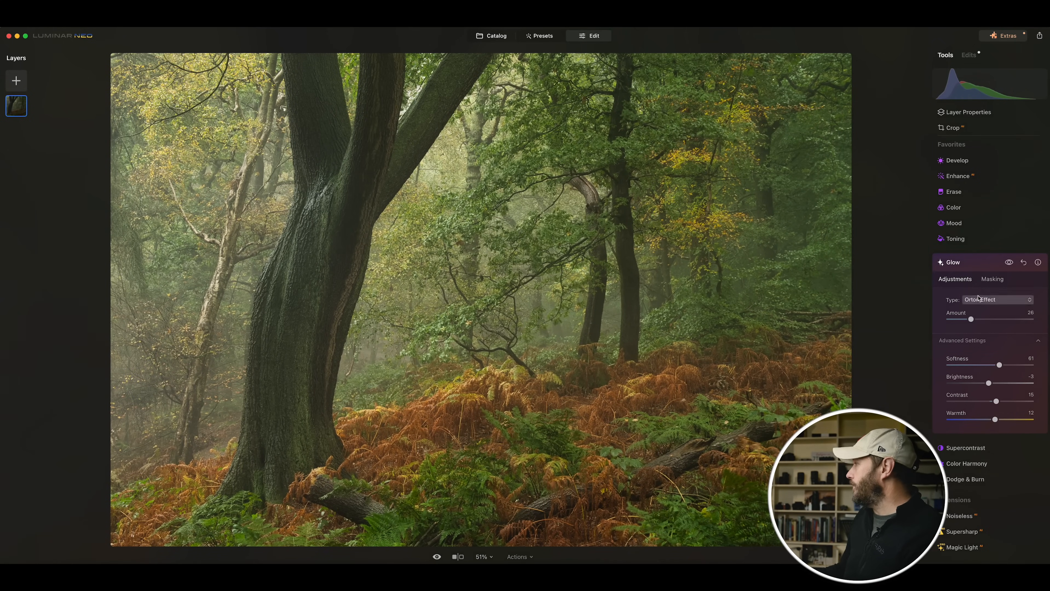
left_click(1009, 262)
left_click(1009, 262)
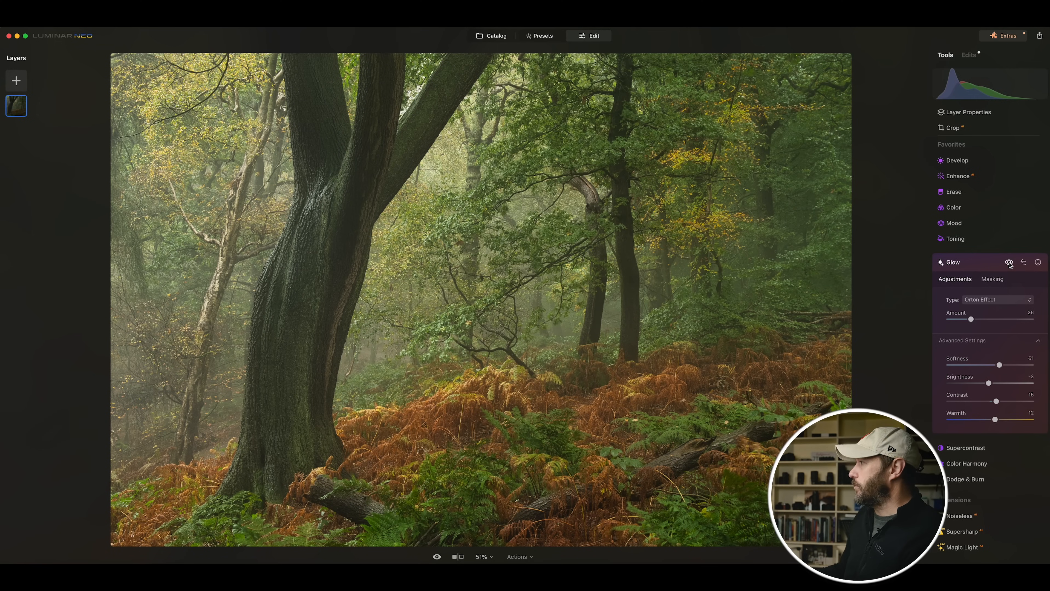
- Compare the woodland photo with and without the Orton glow, and reduce the glow Amount to 13
left_click(1009, 262)
left_click(1009, 262)
left_click(1009, 262)
left_click(1009, 263)
left_click(1009, 263)
left_click(1009, 262)
left_click_drag(971, 319, 961, 320)
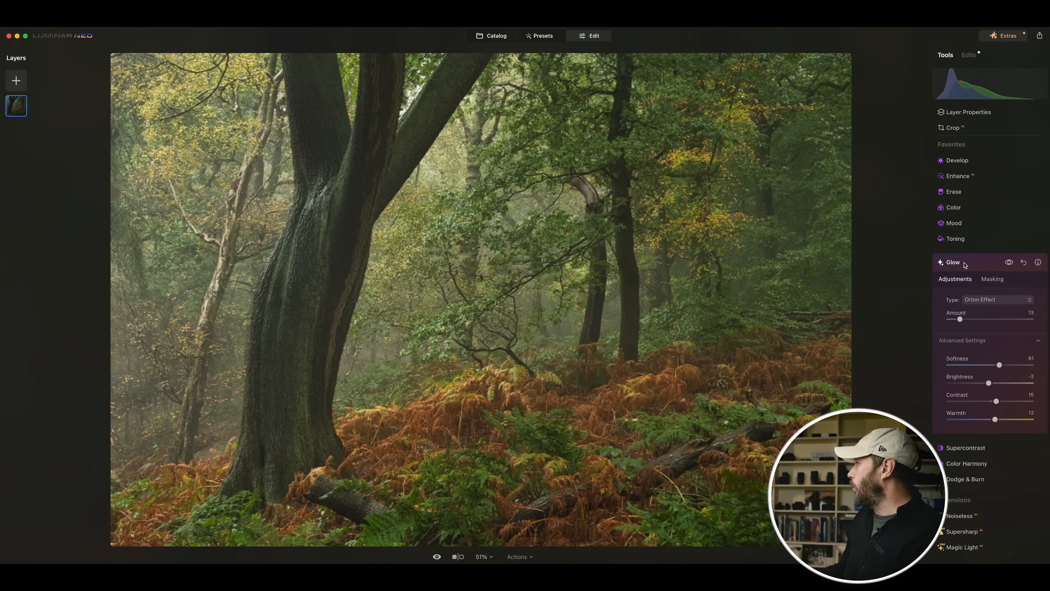
left_click(965, 264)
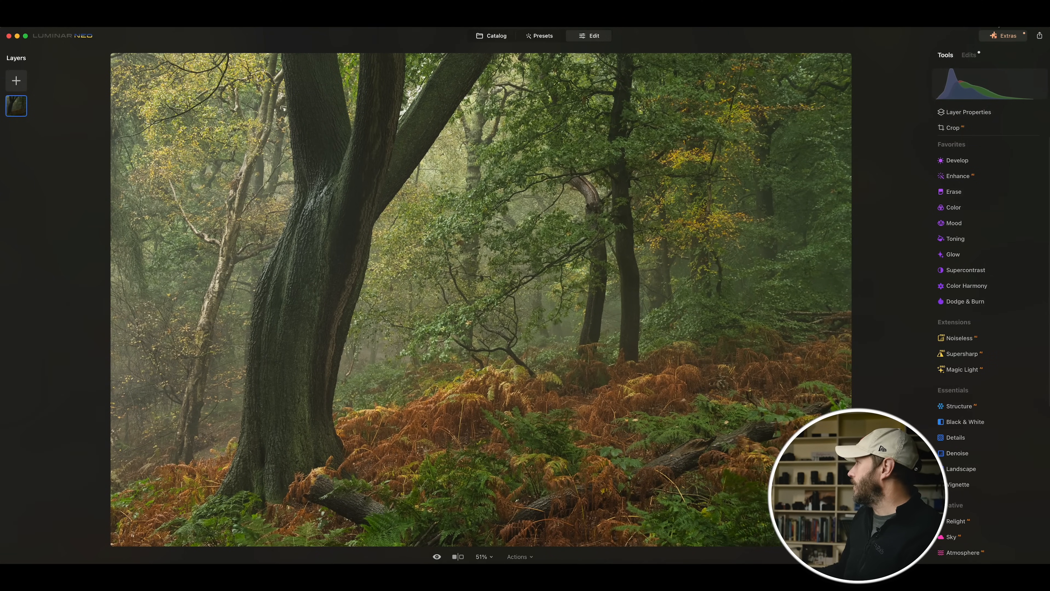
- Remove the Glow edit from the woodland photo's applied edits
left_click(969, 55)
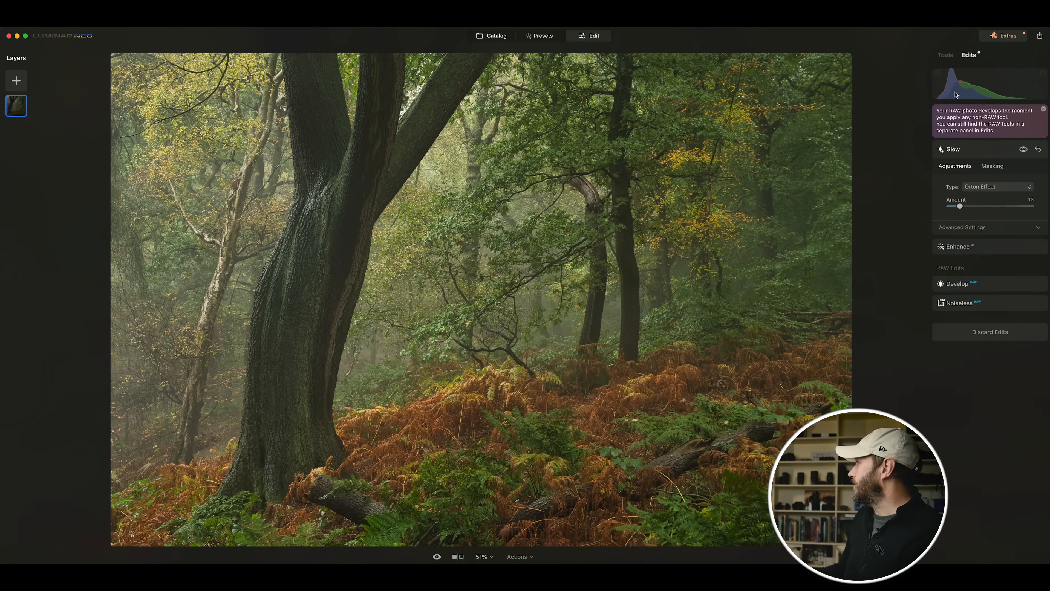
left_click(1038, 150)
left_click(1037, 151)
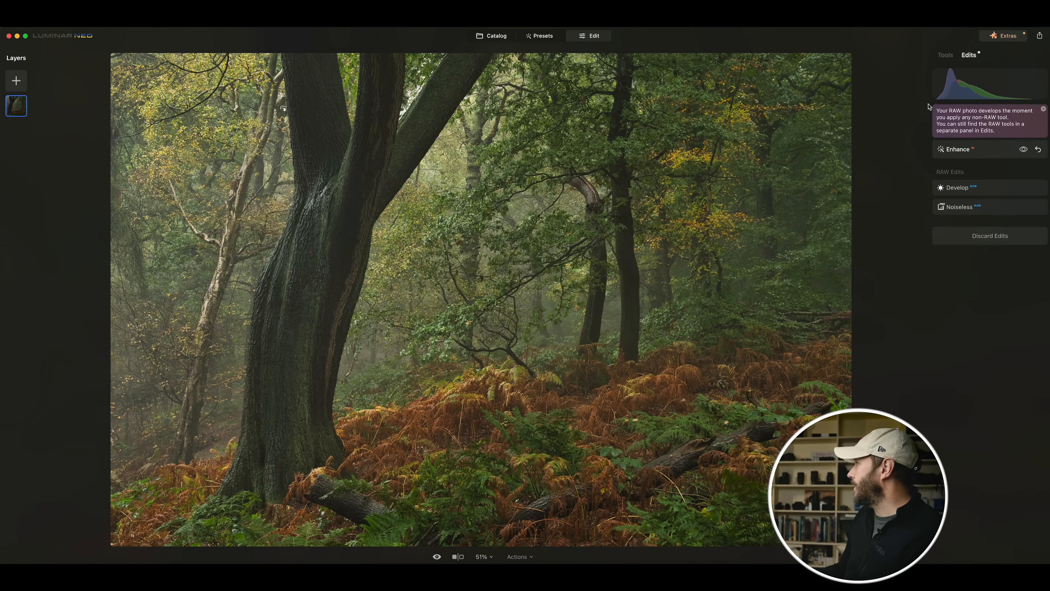
left_click(946, 56)
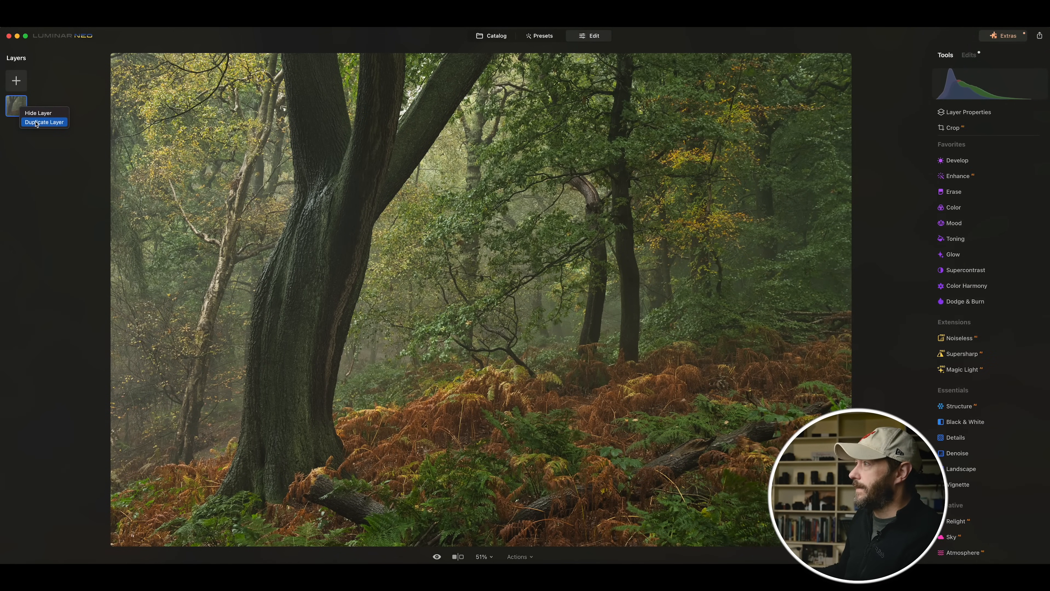
- Duplicate the woodland photo layer and apply a Gaussian Blur with an Amount of 42 to the copy
left_click(41, 122)
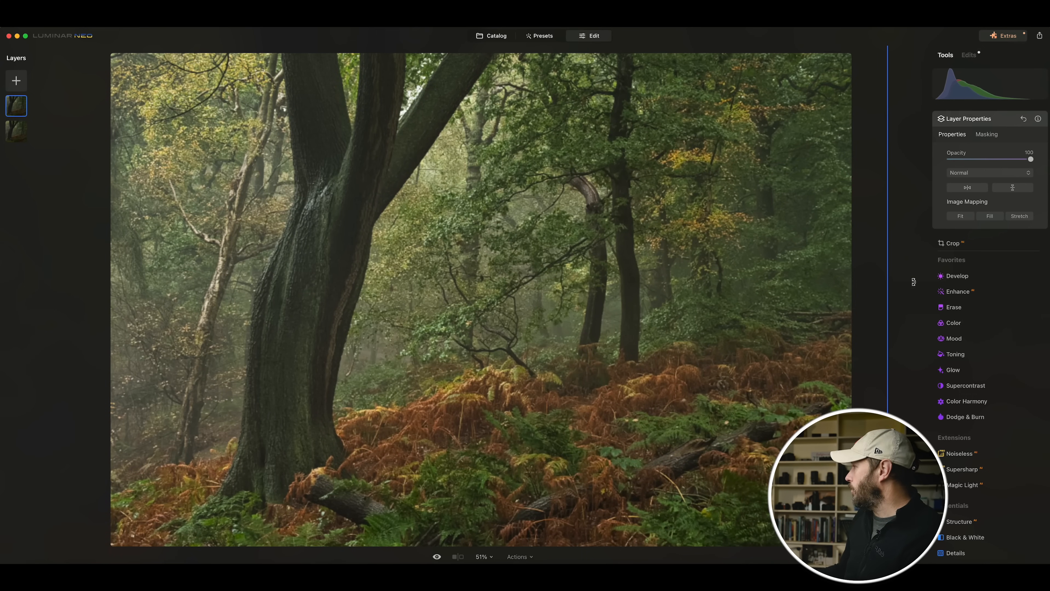
scroll(954, 334, "down", 6)
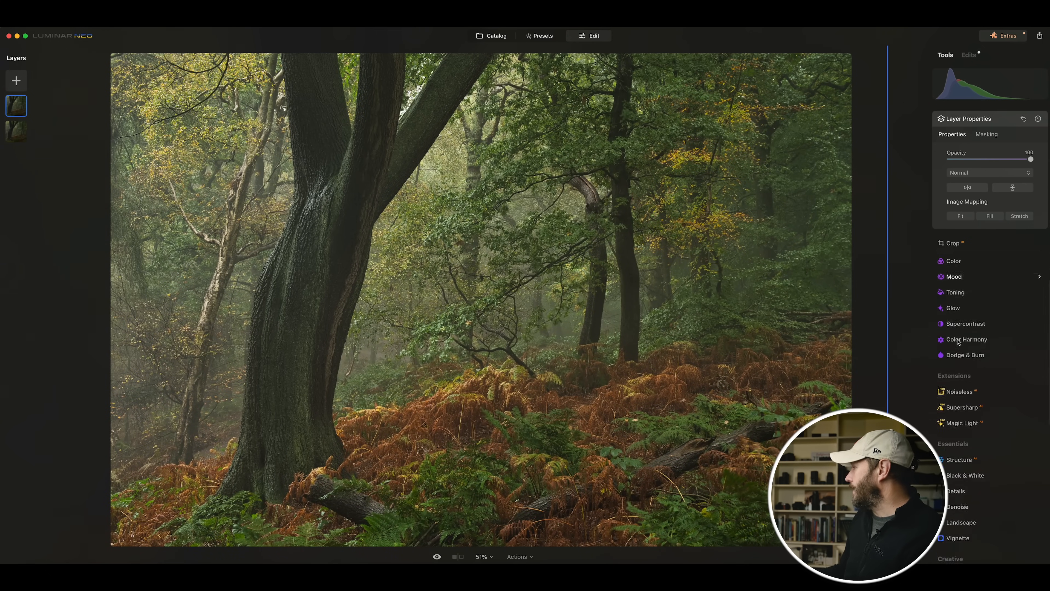
scroll(958, 341, "down", 1)
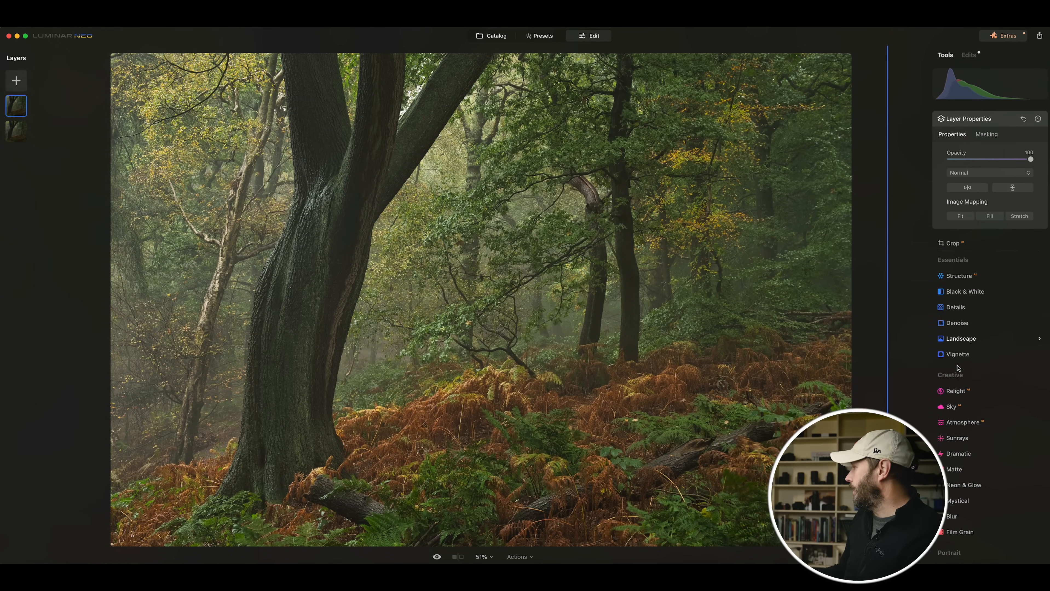
left_click(952, 518)
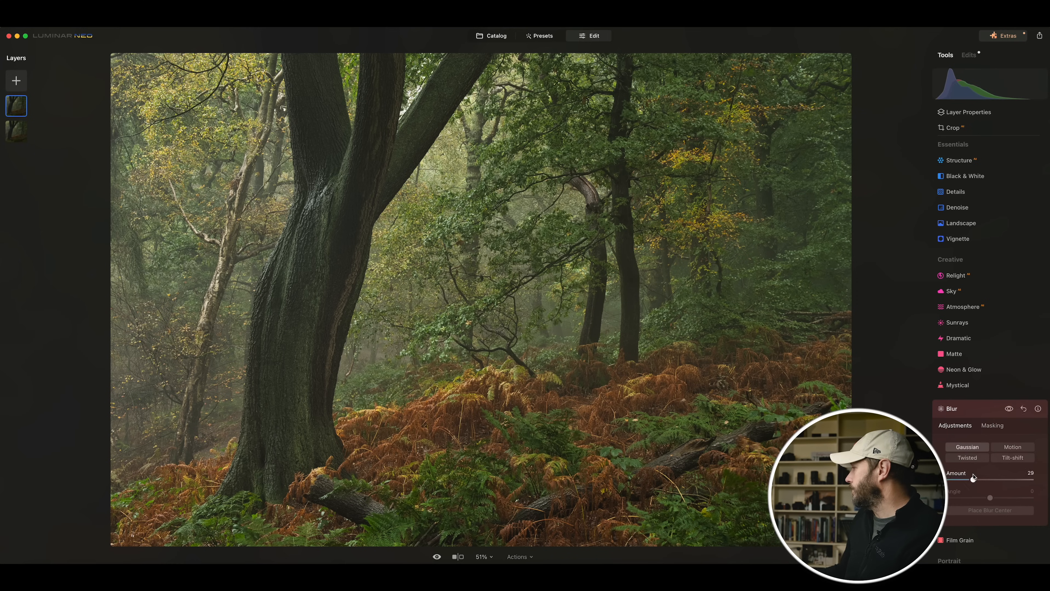
left_click_drag(973, 476, 973, 482)
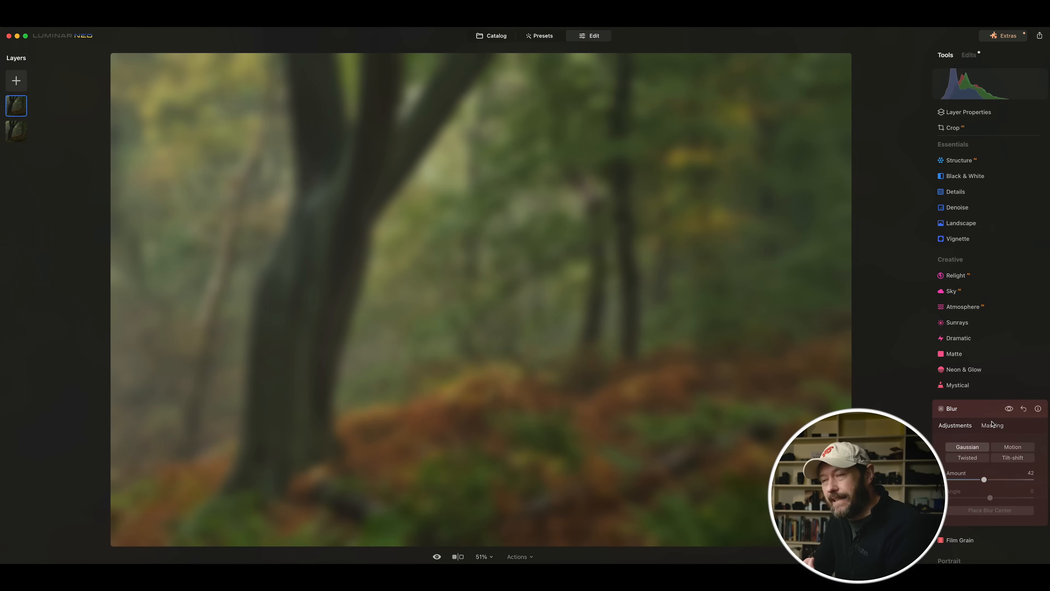
- Set the blurred layer's blend mode to Soft Light and its Opacity to 23
scroll(1005, 160, "up", 10)
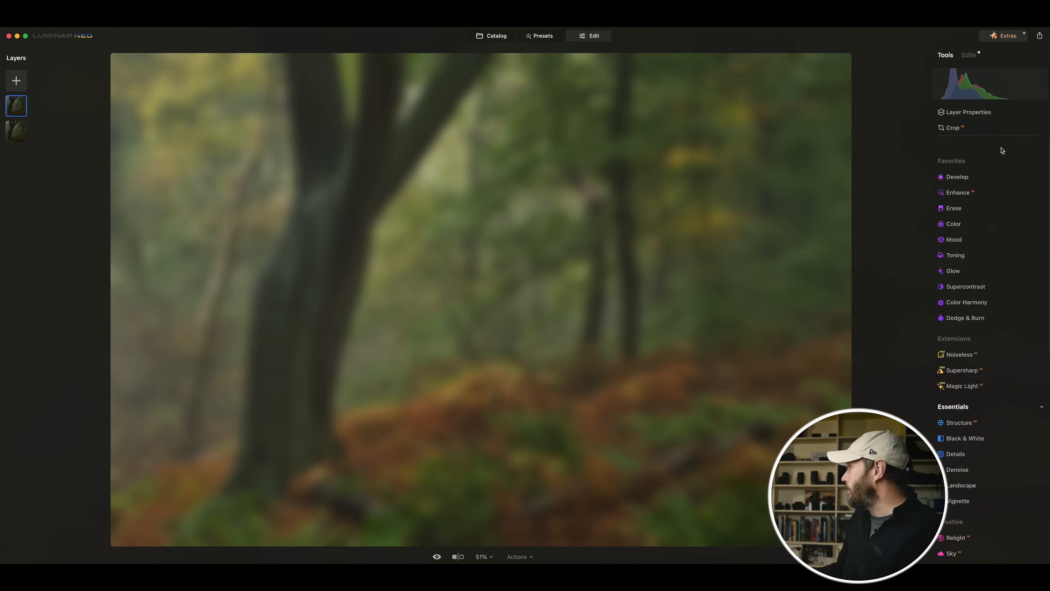
left_click(966, 113)
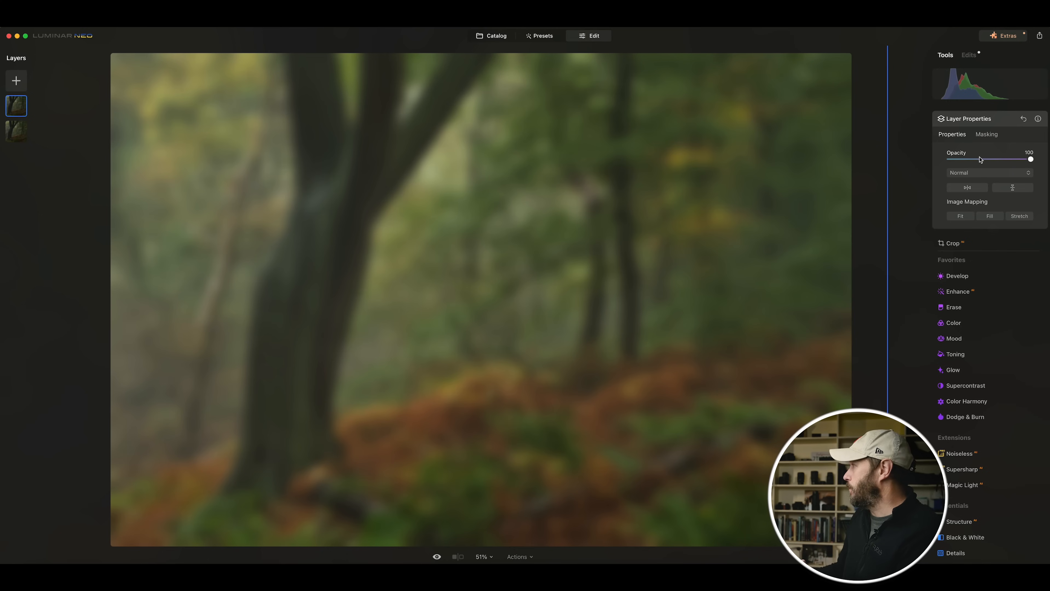
left_click(976, 174)
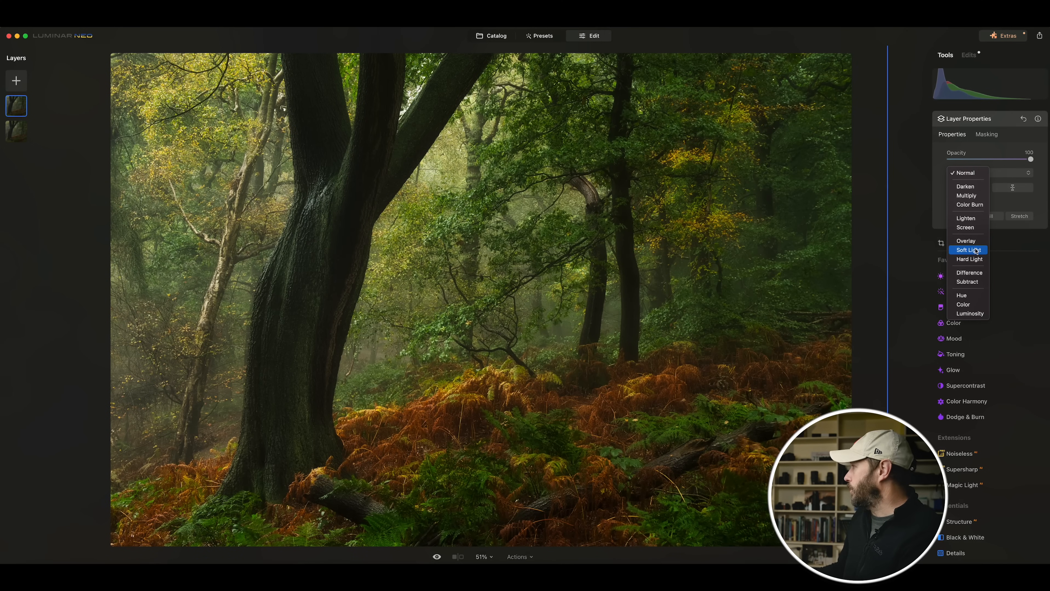
left_click(976, 251)
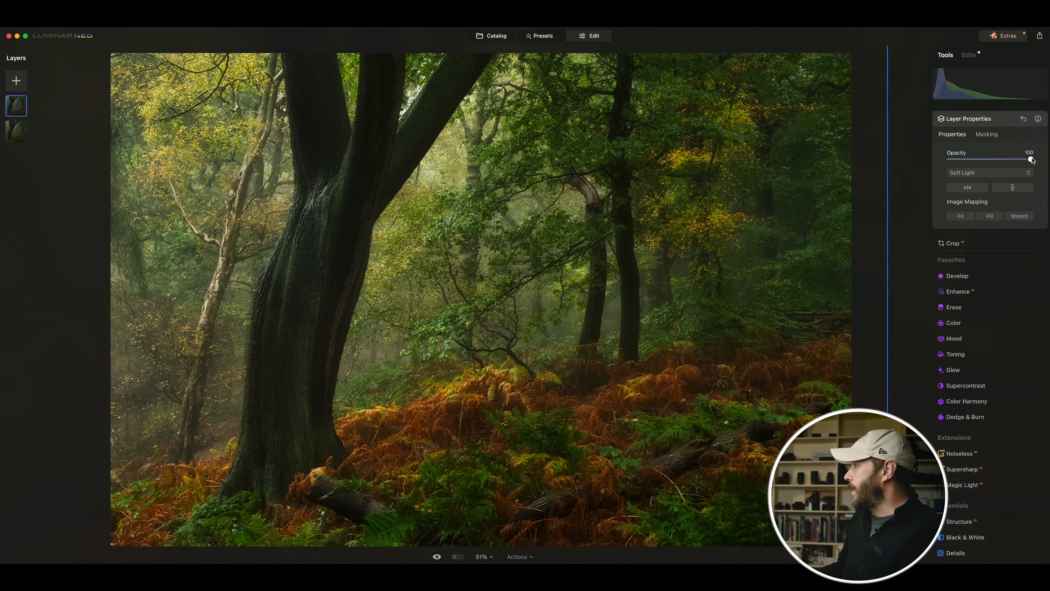
left_click_drag(993, 159, 961, 161)
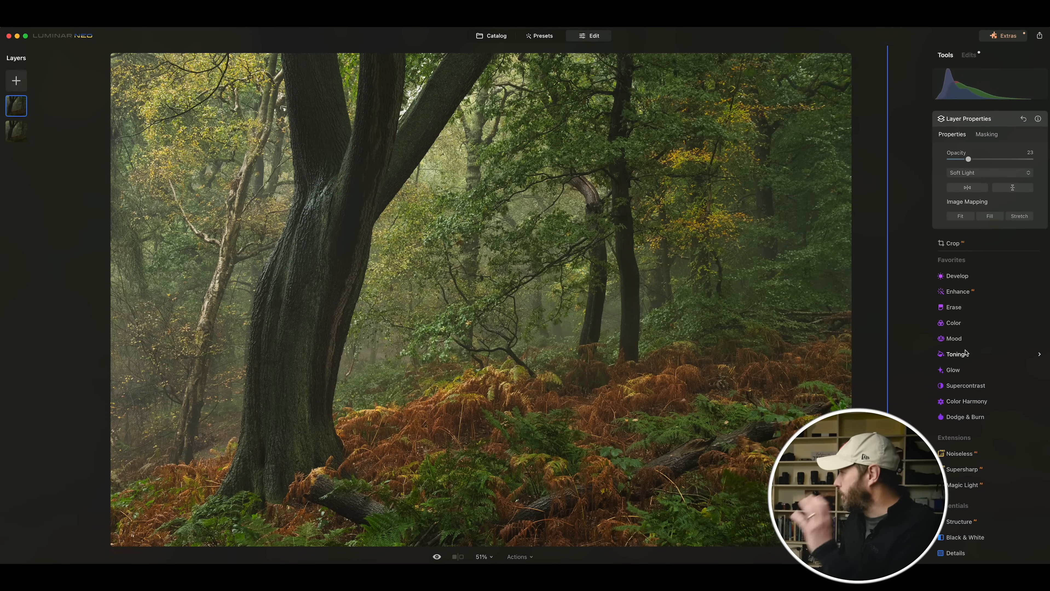
- Open the Color tool's HSL hue adjustments for the blurred layer
left_click(956, 355)
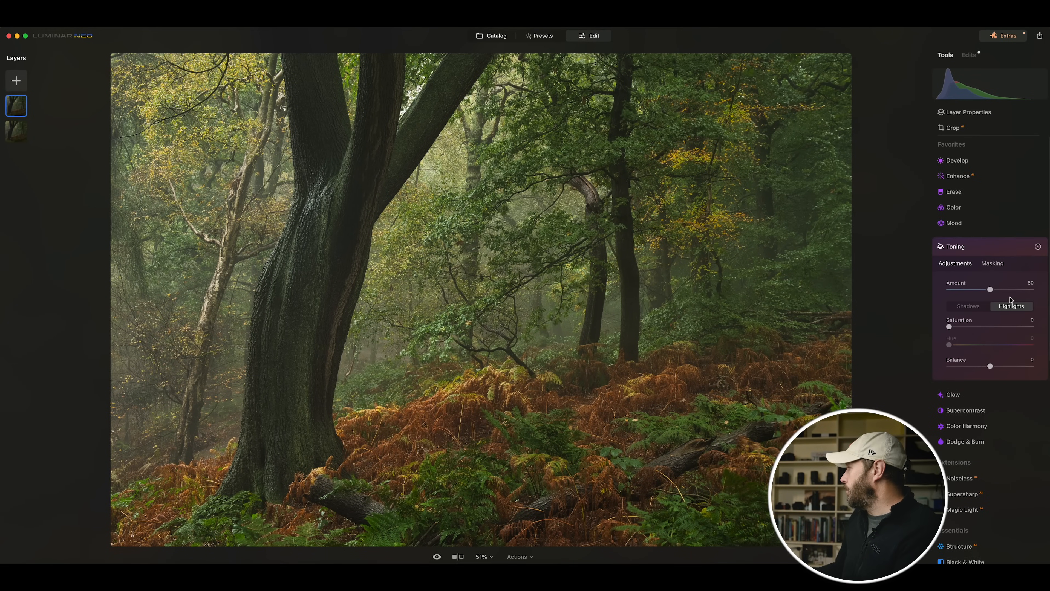
left_click(955, 246)
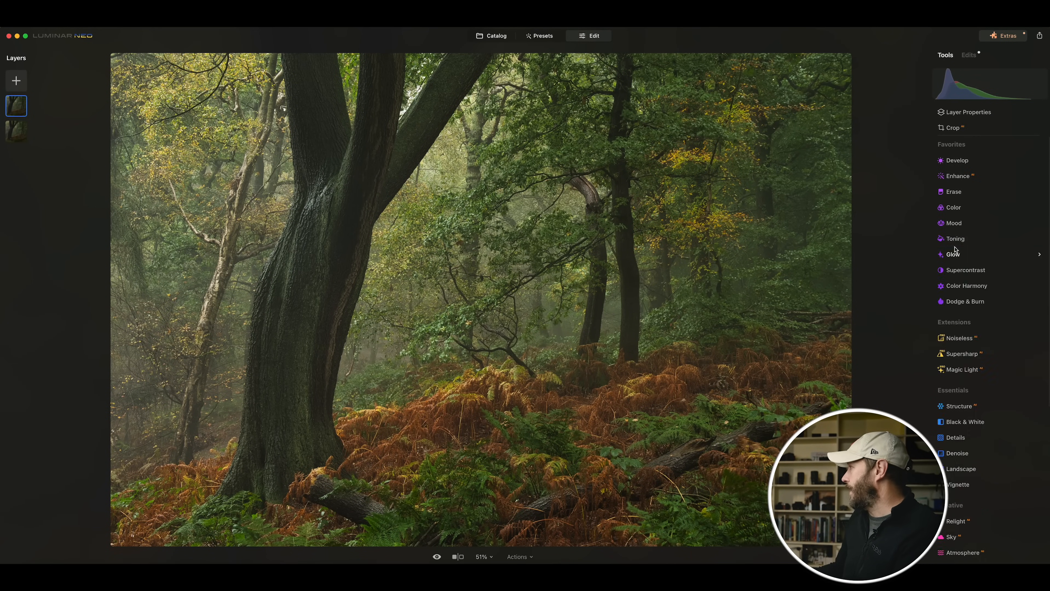
left_click(954, 208)
left_click(961, 315)
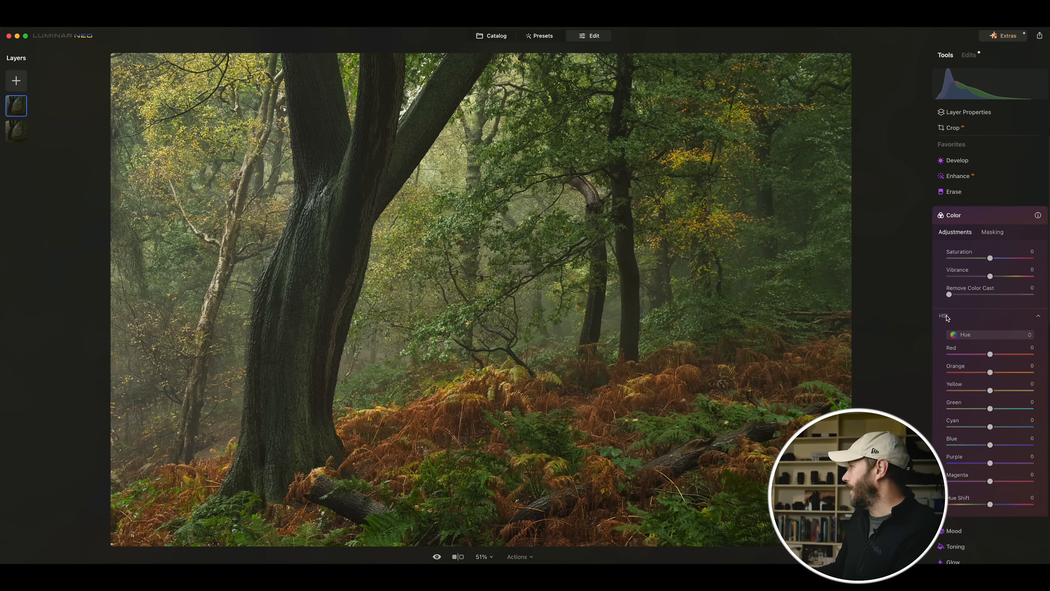